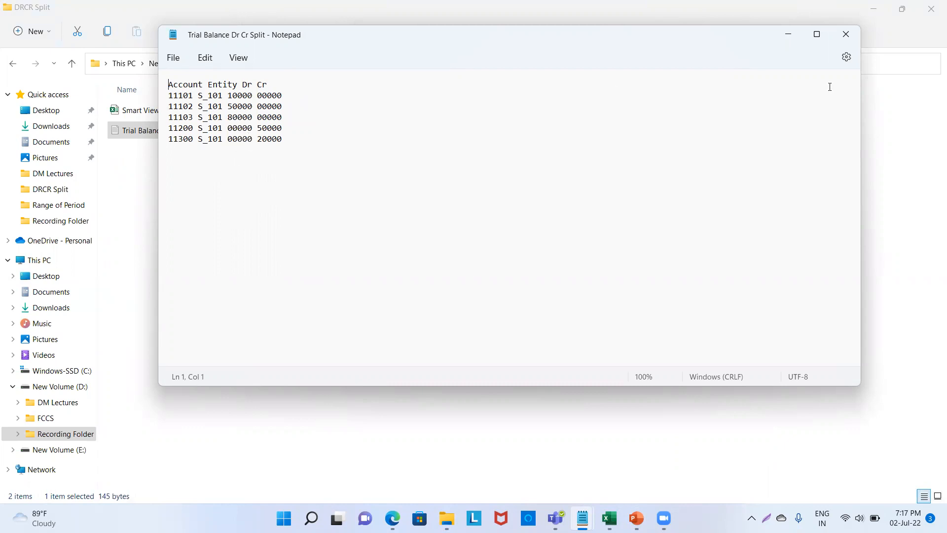
- Put the trial balance file away, switch to EPM Cloud Financial Consolidation and Close in Edge, and open Data Management
left_click(789, 36)
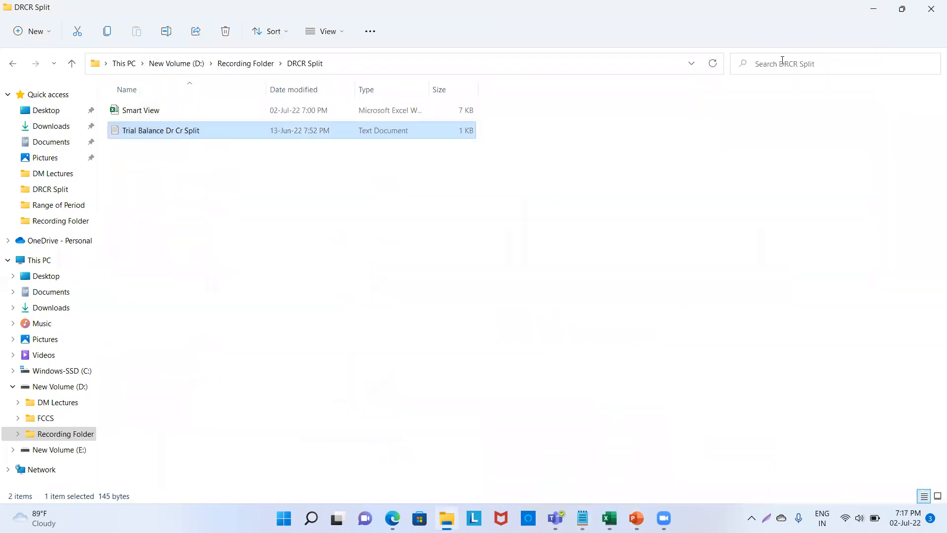
mouse_move(398, 515)
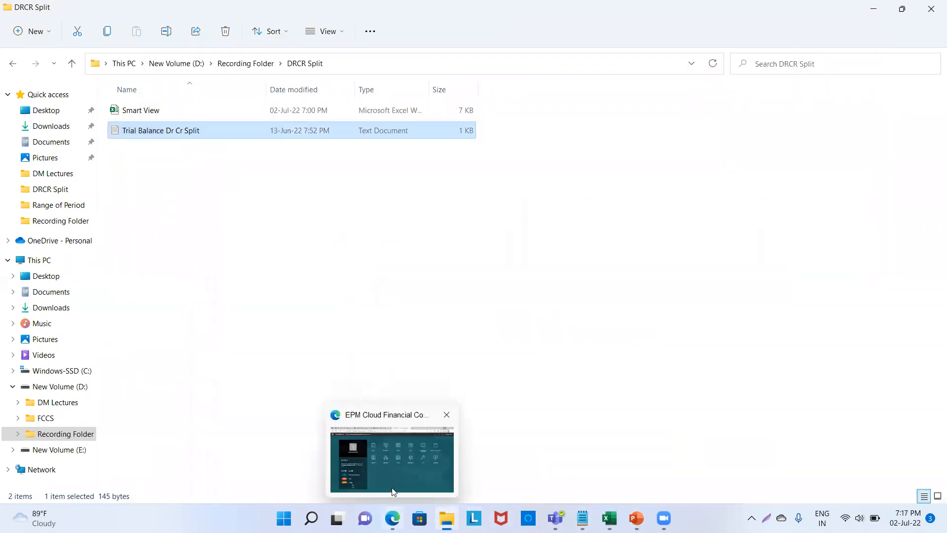
left_click(391, 473)
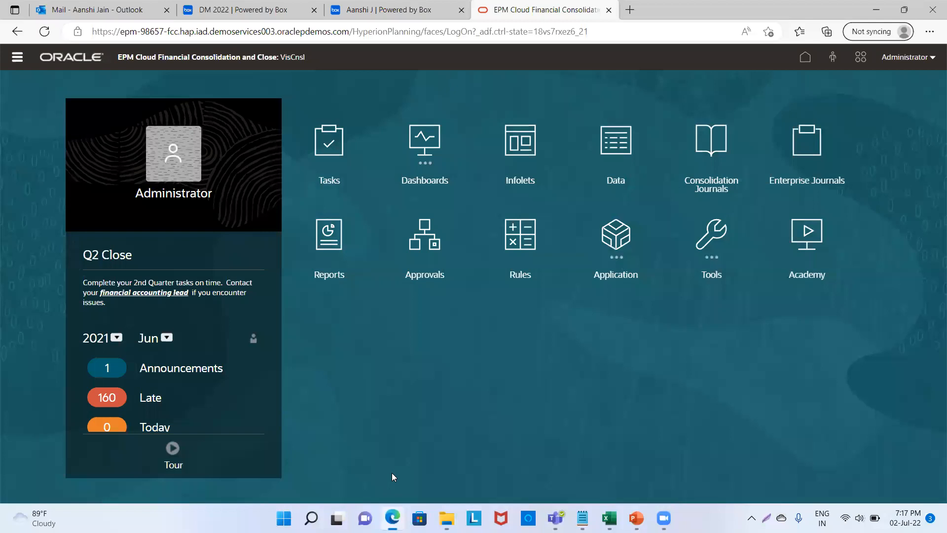
left_click(17, 58)
mouse_move(446, 518)
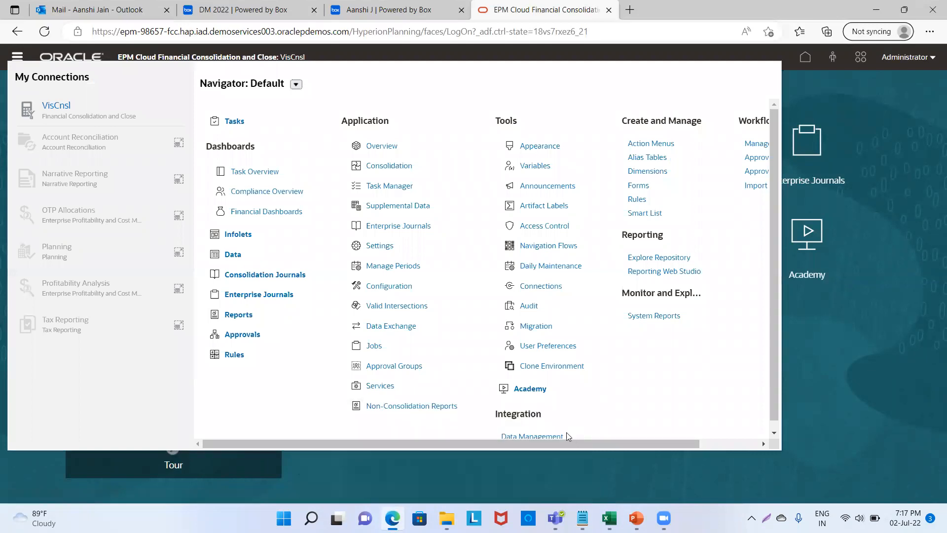
left_click(560, 437)
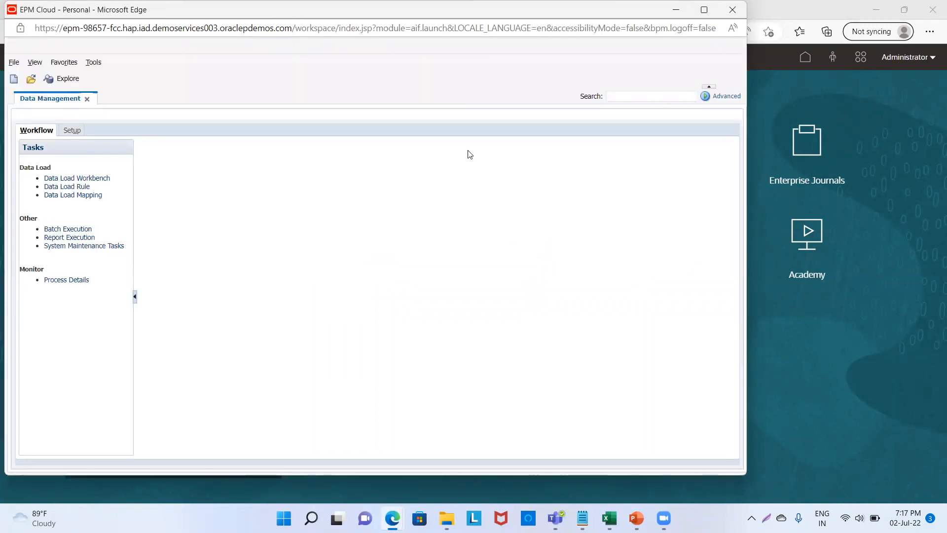
- In the Data Management setup, review the File source system and the dimension details of the VisCnsl target application
left_click(69, 131)
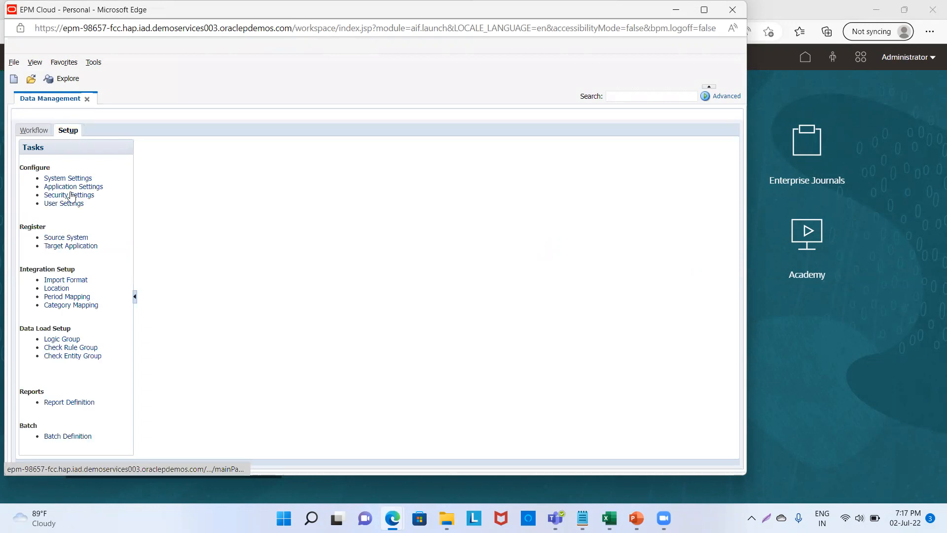
left_click(66, 237)
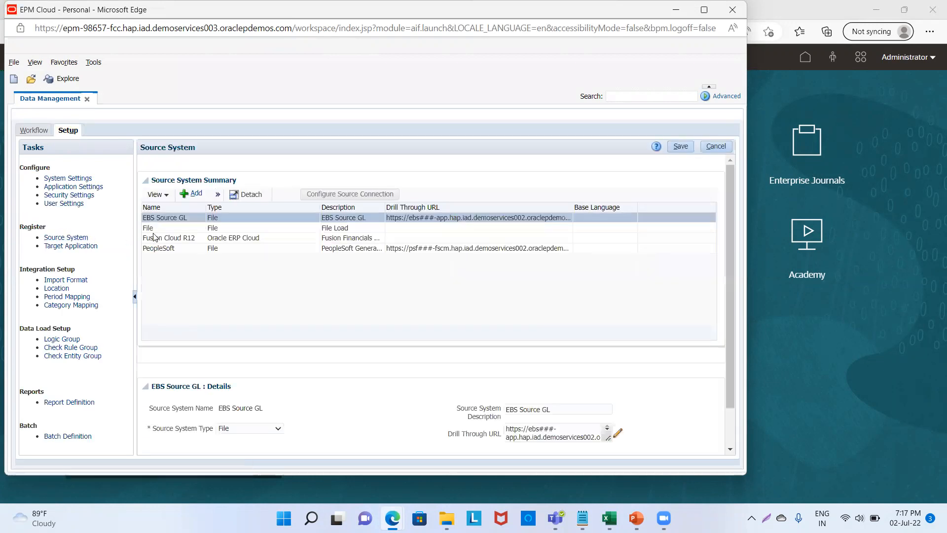
left_click(160, 233)
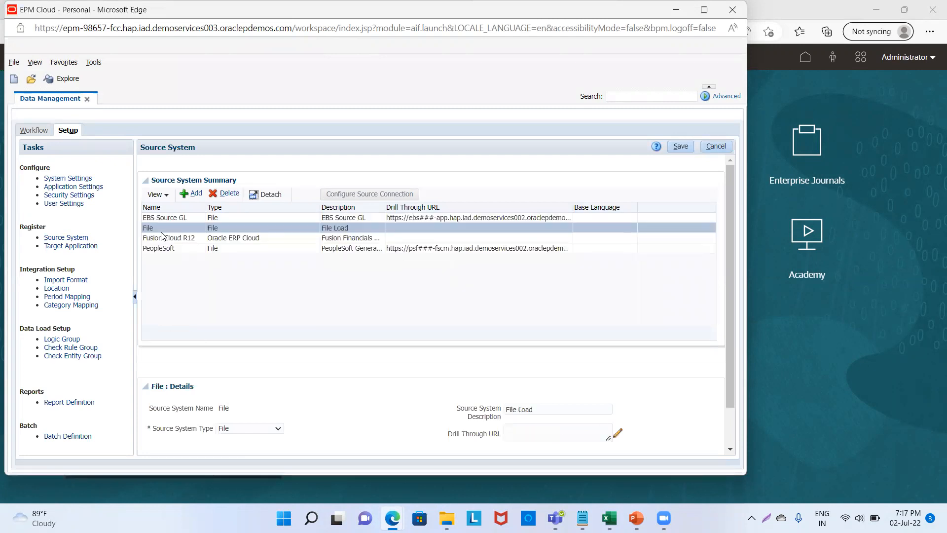
left_click(88, 247)
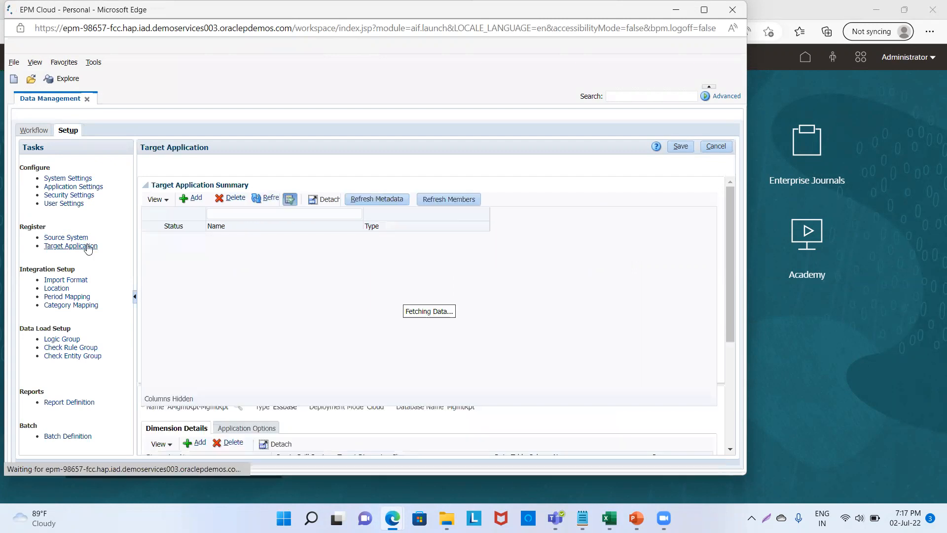
left_click(209, 299)
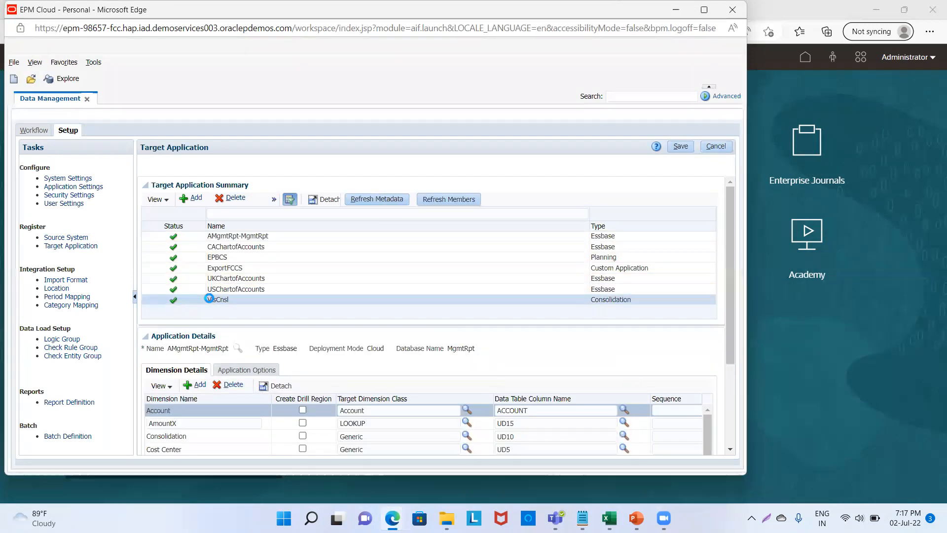
scroll(356, 432, "down", 3)
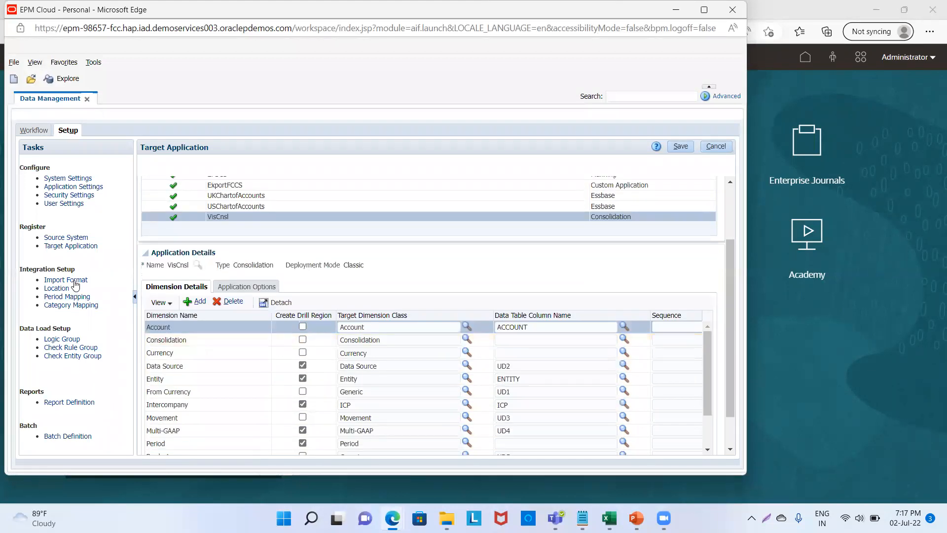
- Add an import format named PracDRCRSplit_IMF, keeping File as the source and VisCnsl as the target
left_click(74, 280)
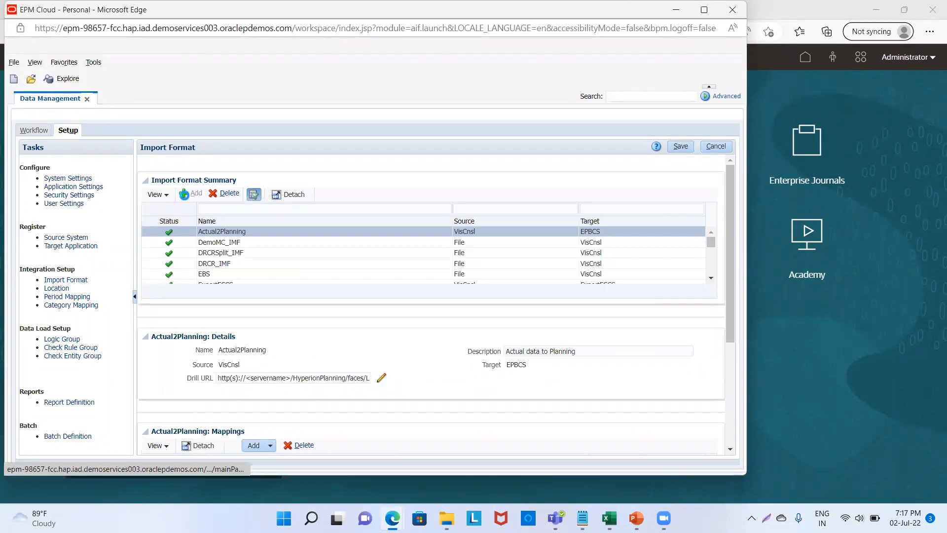
left_click(185, 196)
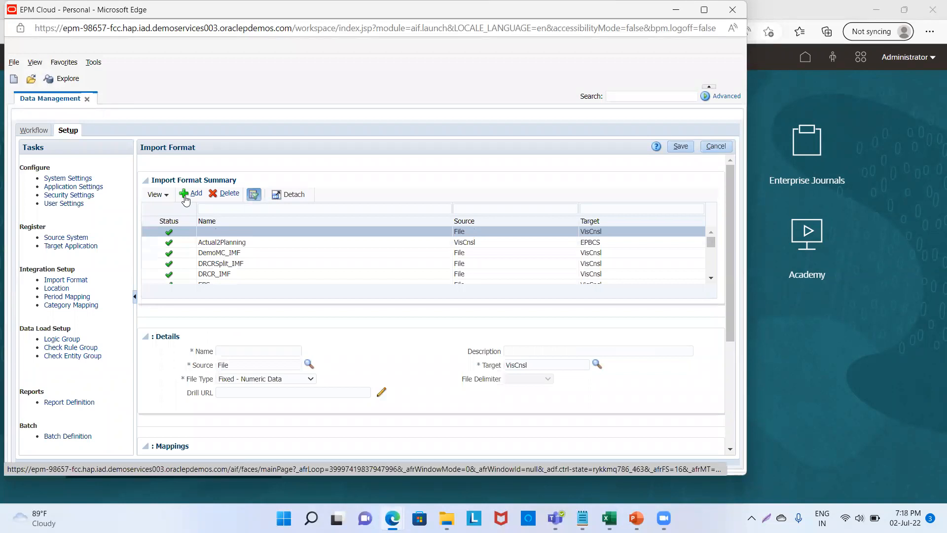
left_click(241, 352)
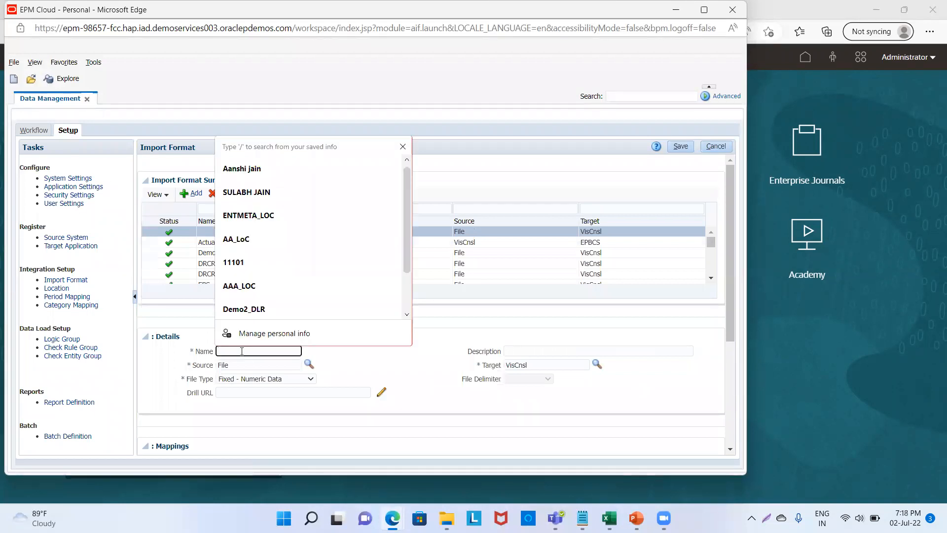
type("PracDRCR")
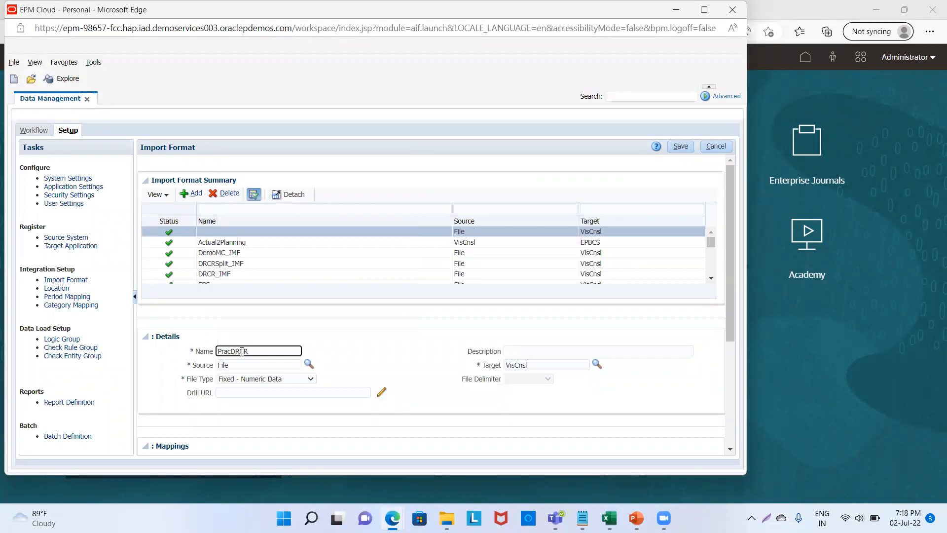
type("Split_I")
key("Tab")
key("Tab")
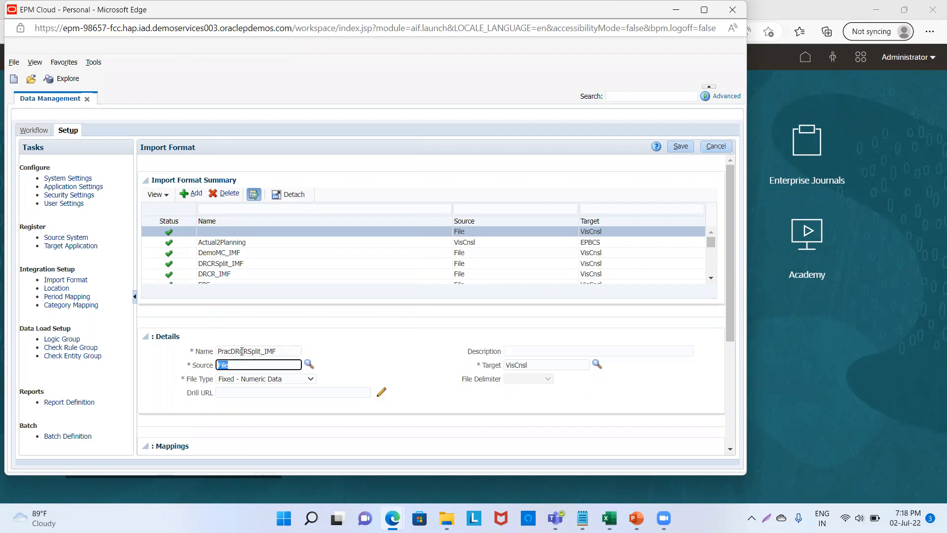
key("Tab")
key("Tab")
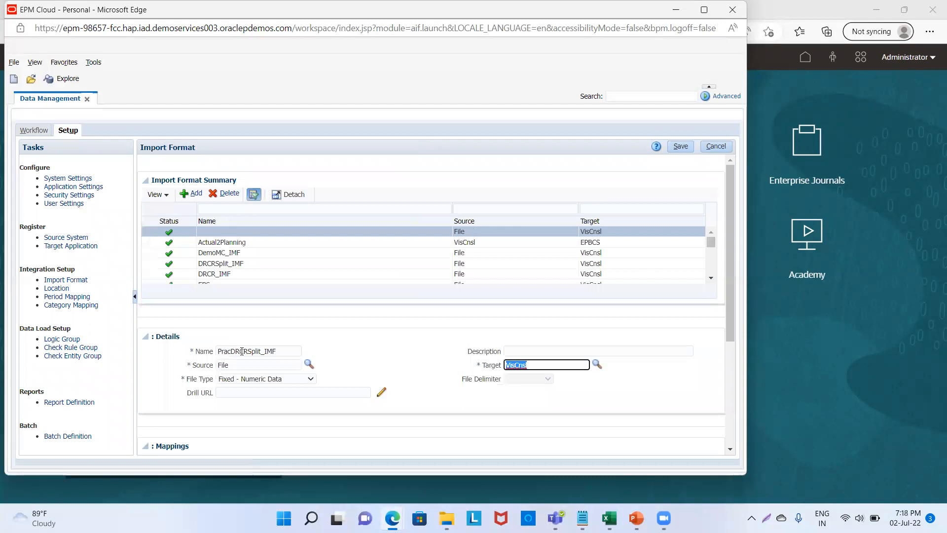
- Choose Fixed - Numeric Data as the import format's file type and save the import format
key("Tab")
key("Tab")
key("alt+Down")
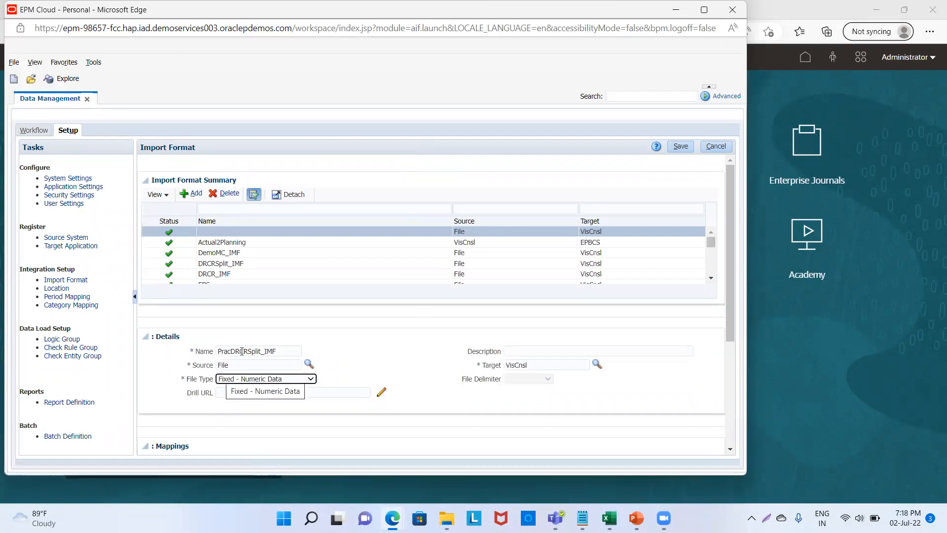
left_click(310, 379)
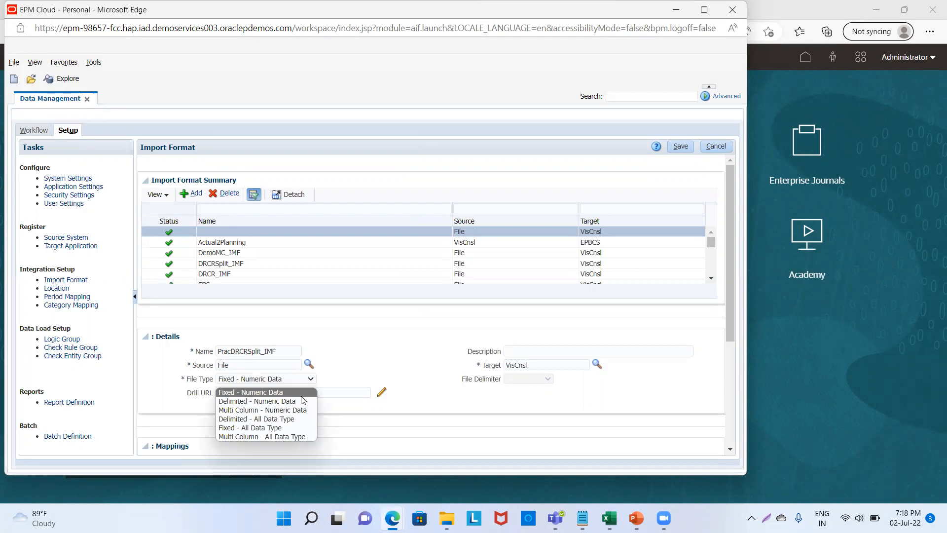
left_click(271, 393)
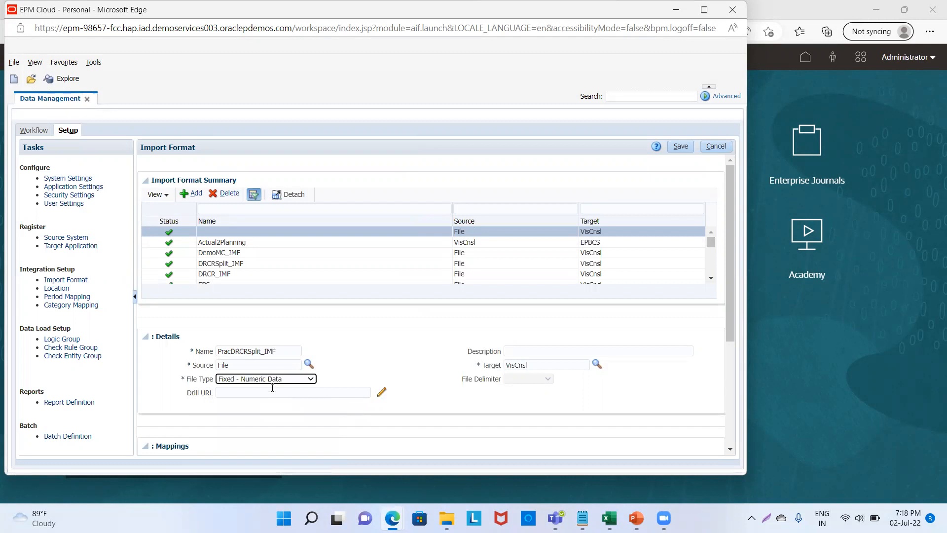
left_click(274, 389)
left_click(294, 380)
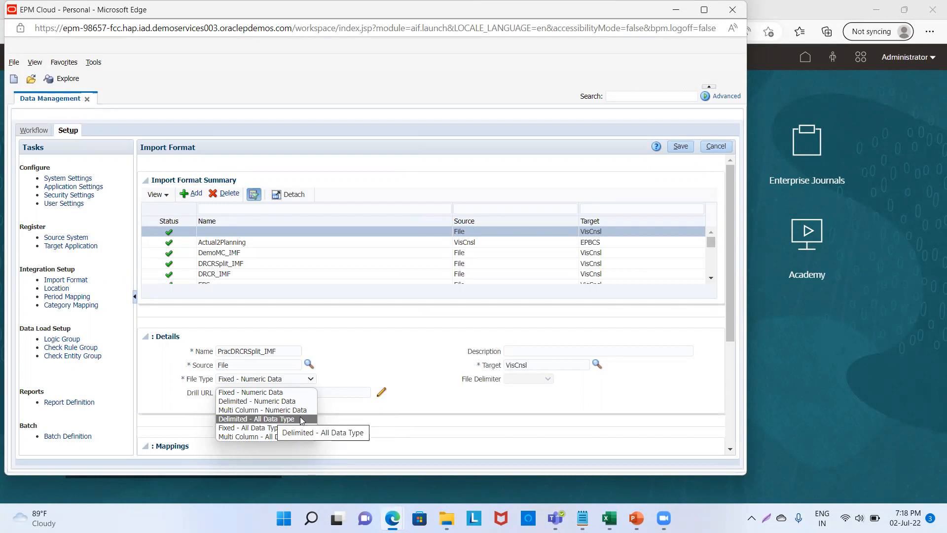
left_click(283, 392)
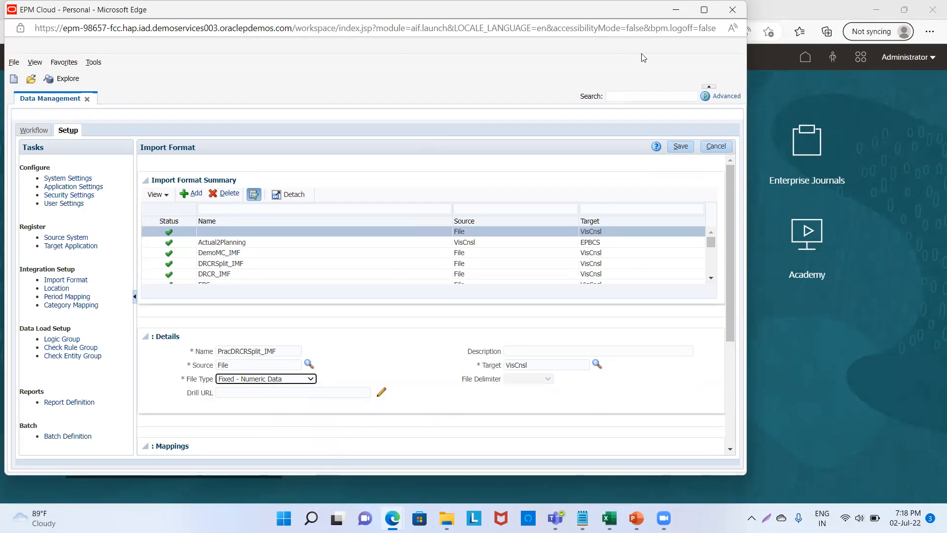
left_click(676, 147)
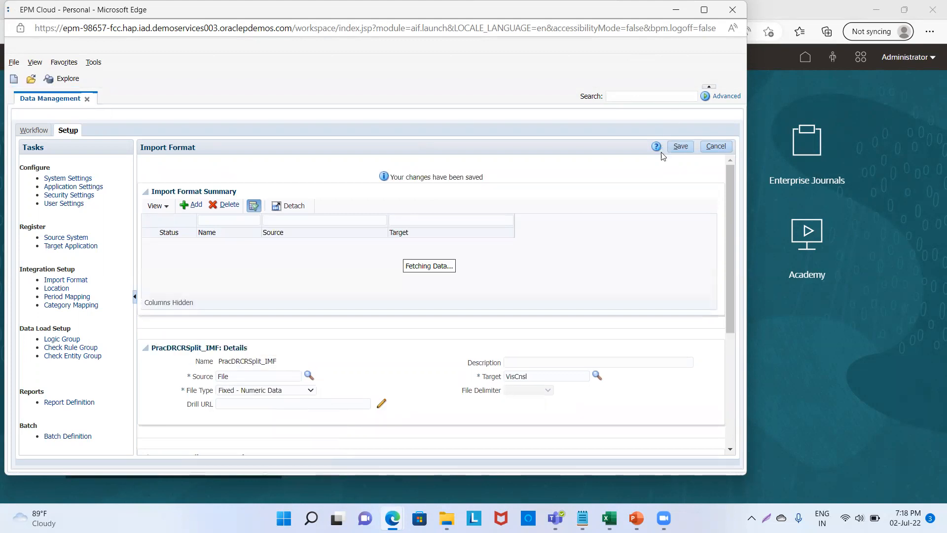
- In the PracDRCRSplit_IMF mappings, copy the target name Account into the source column of the Account row
scroll(732, 328, "down", 1)
scroll(733, 328, "down", 3)
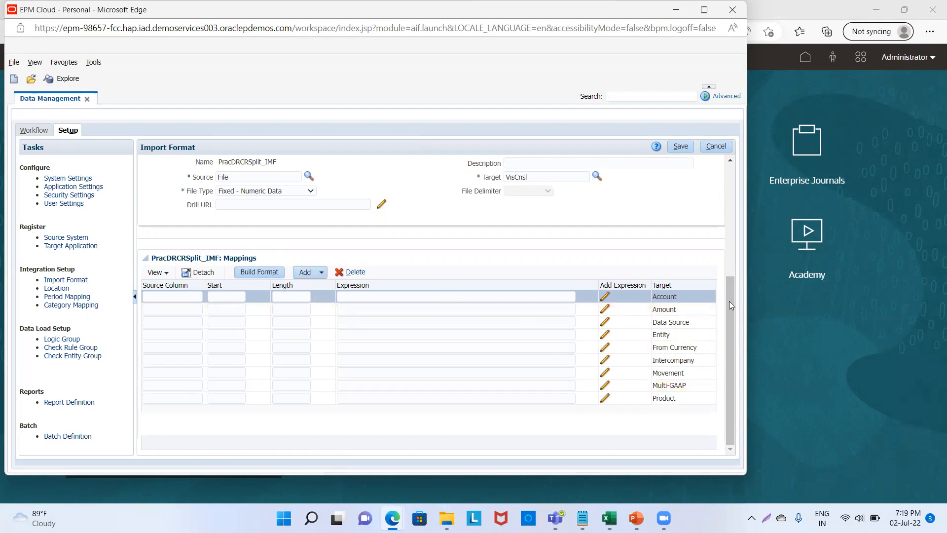
double_click(675, 297)
key("ctrl+c")
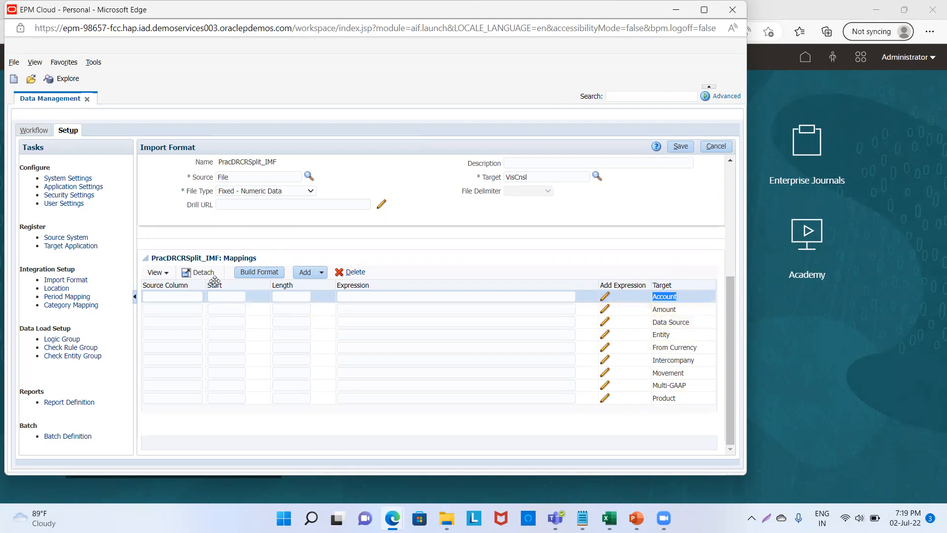
left_click(170, 296)
key("ctrl+v")
left_click(223, 298)
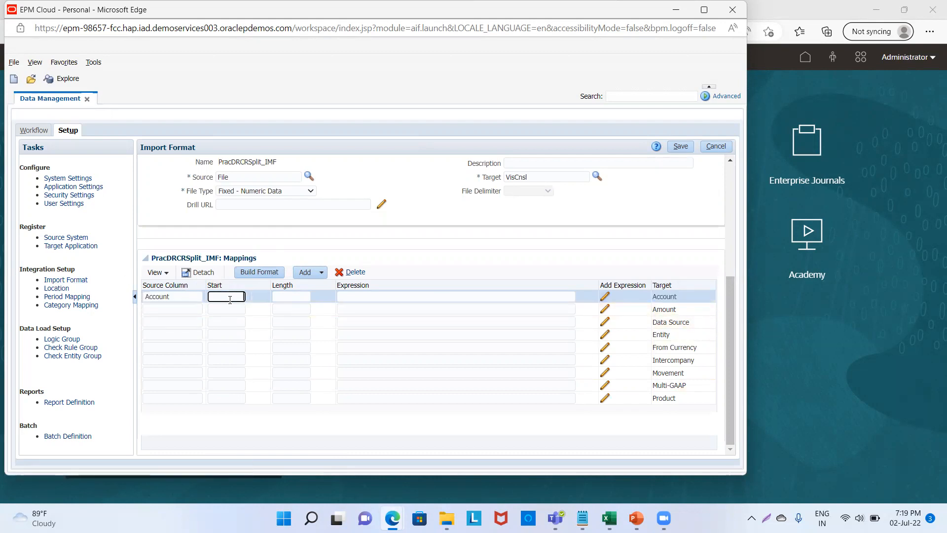
left_click(280, 296)
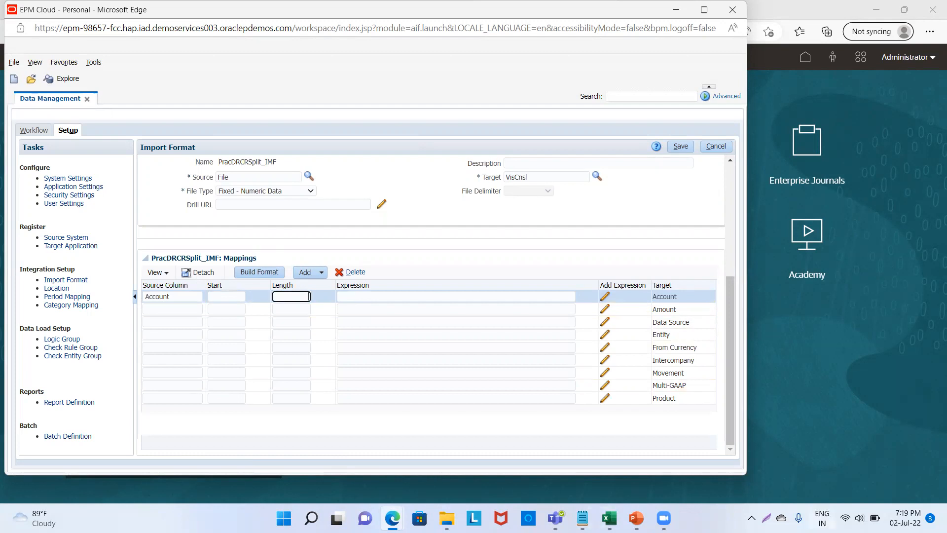
- Switch to the Trial Balance Dr Cr Split file in Notepad and check where the account codes begin, then return to the mappings
left_click(582, 518)
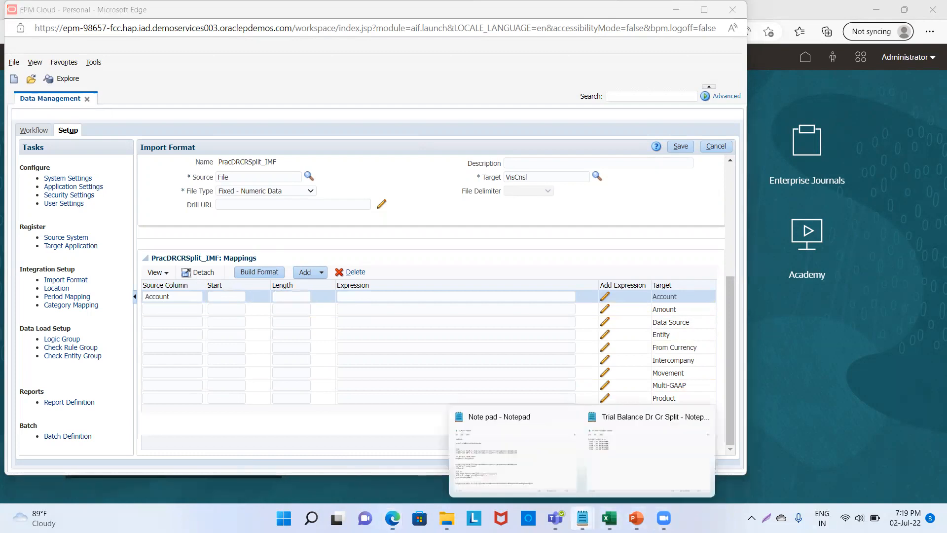
left_click(618, 470)
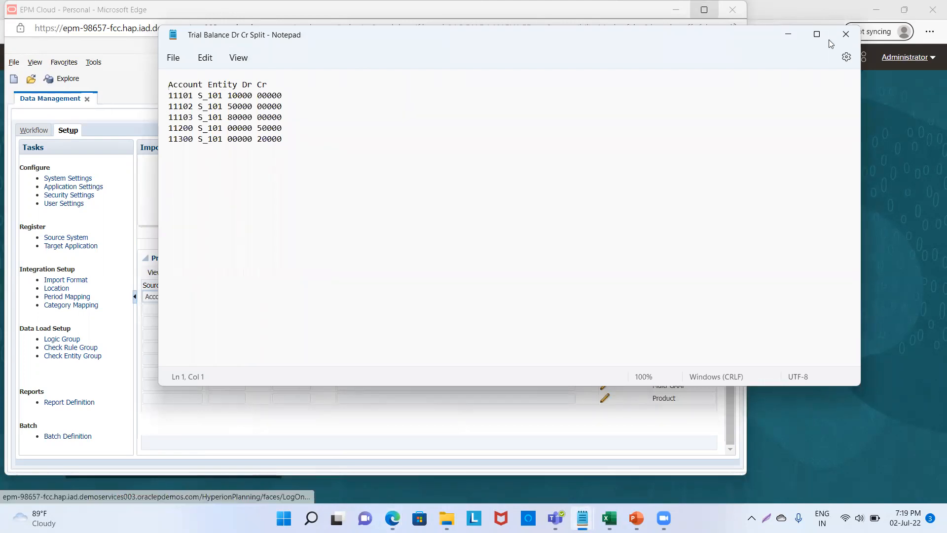
left_click(792, 34)
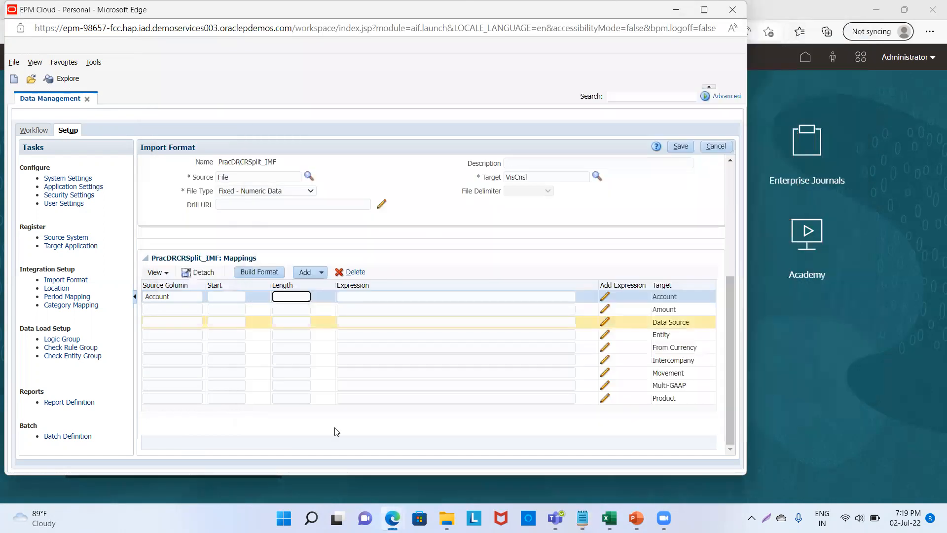
mouse_move(610, 518)
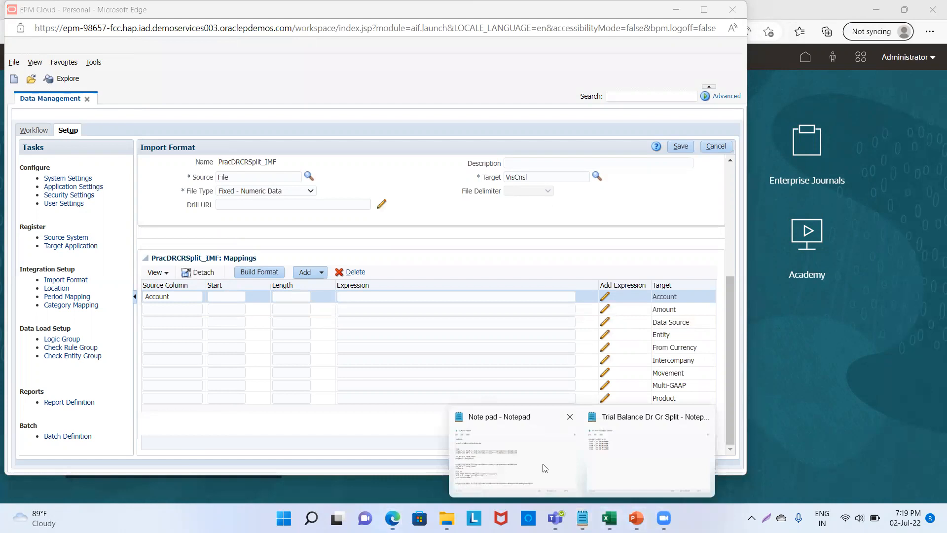
left_click(612, 466)
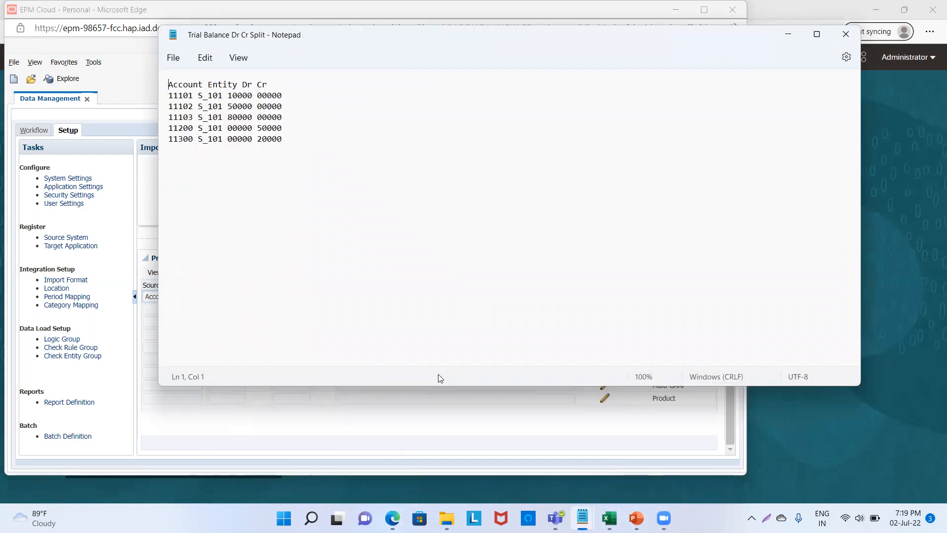
left_click(172, 94)
left_click(789, 34)
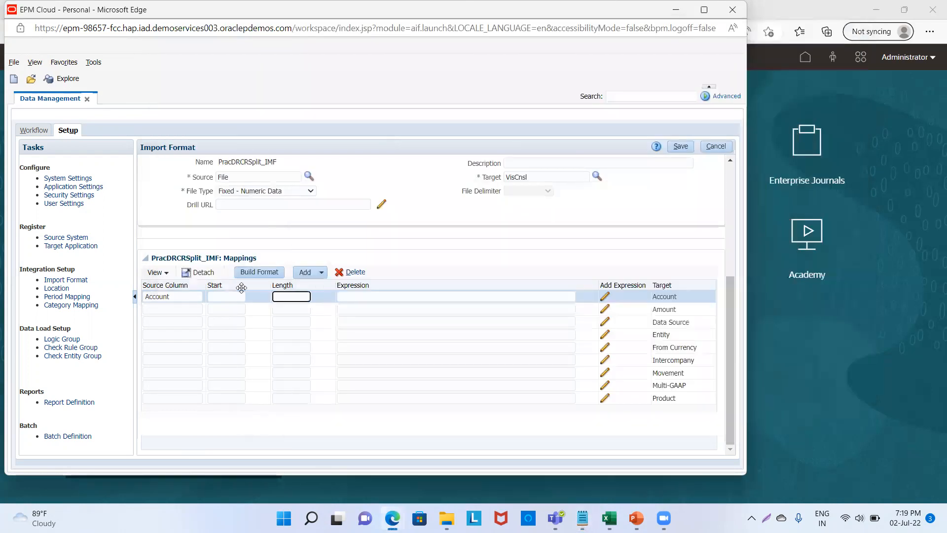
- Give the Account row start 1 and length 5, checking the account code width in the Trial Balance Dr Cr Split file, and save
left_click(227, 296)
type("1")
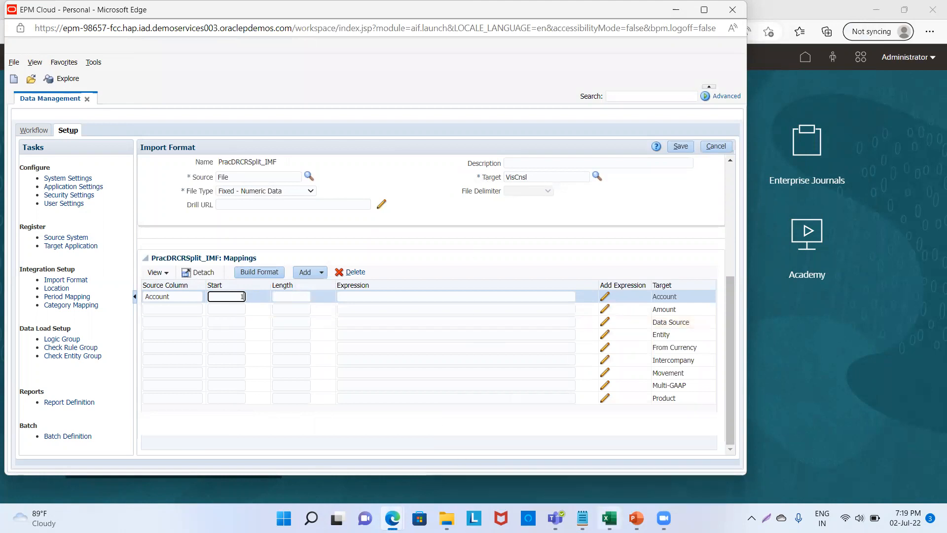
mouse_move(555, 518)
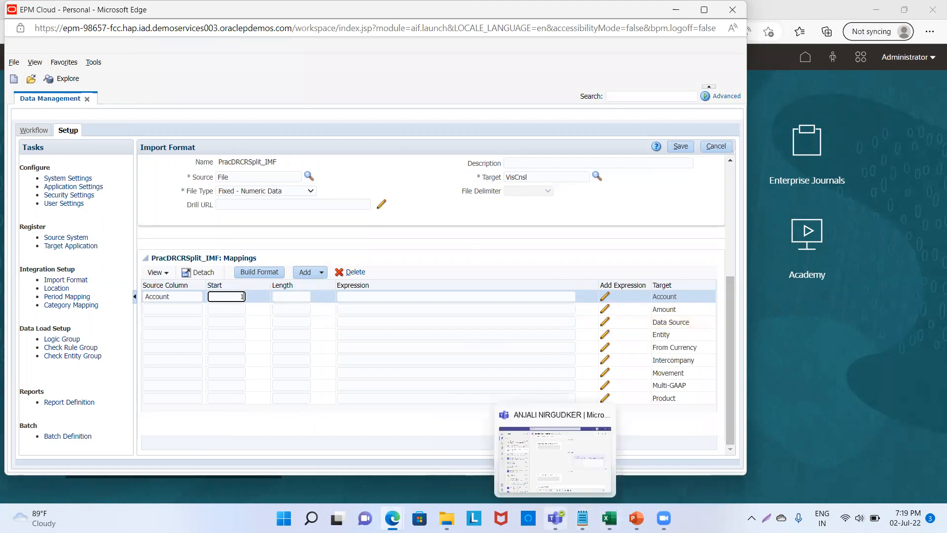
left_click(624, 464)
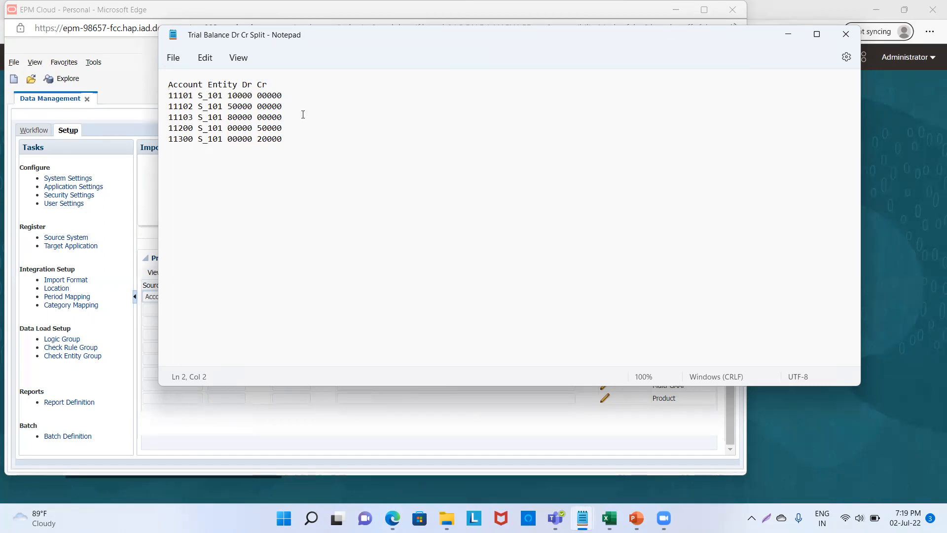
key("Right")
key("Right")
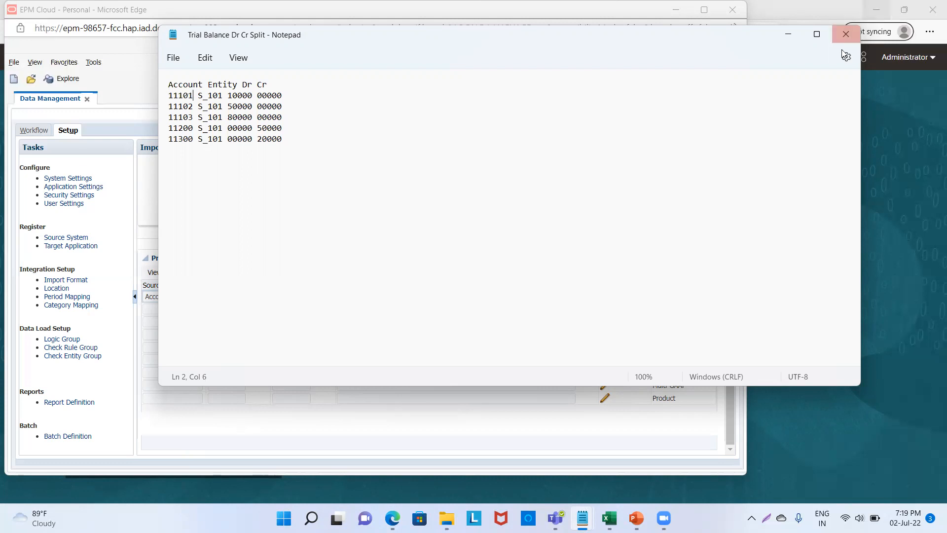
left_click(789, 34)
left_click(295, 296)
type("5")
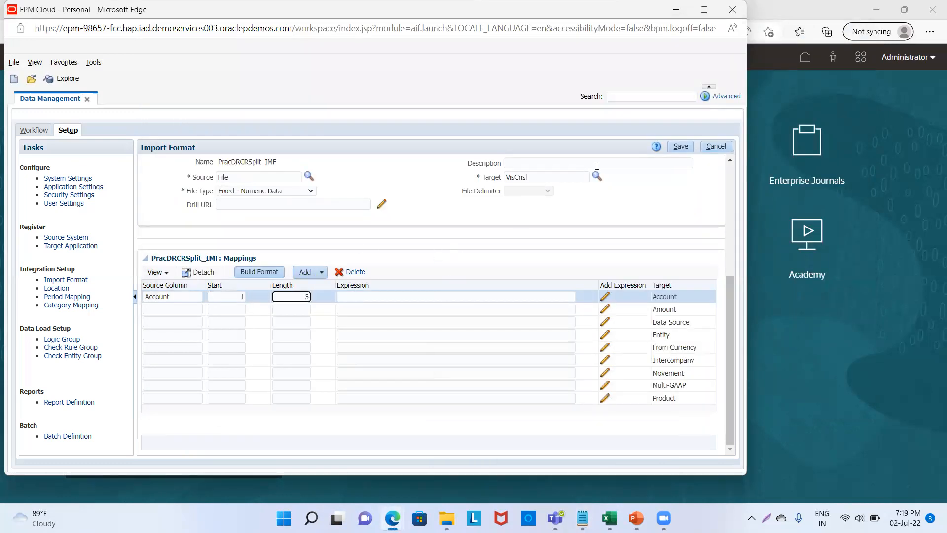
left_click(684, 149)
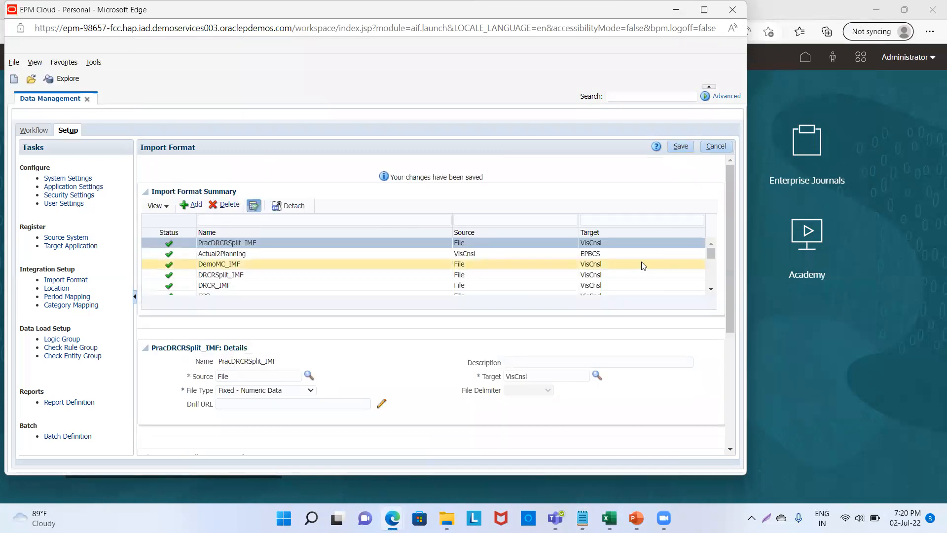
- Copy the target name Amount into the source column of the Amount mapping row
scroll(730, 309, "down", 4)
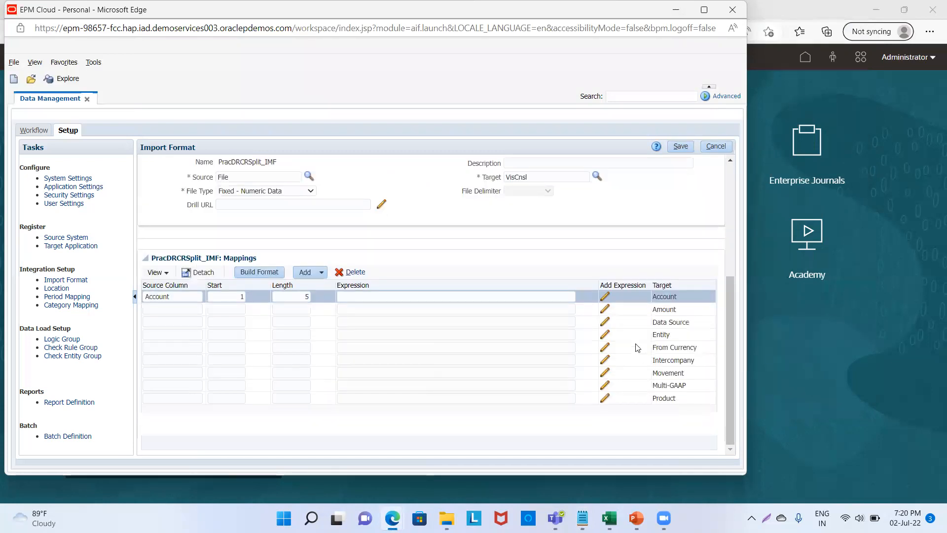
left_click(670, 306)
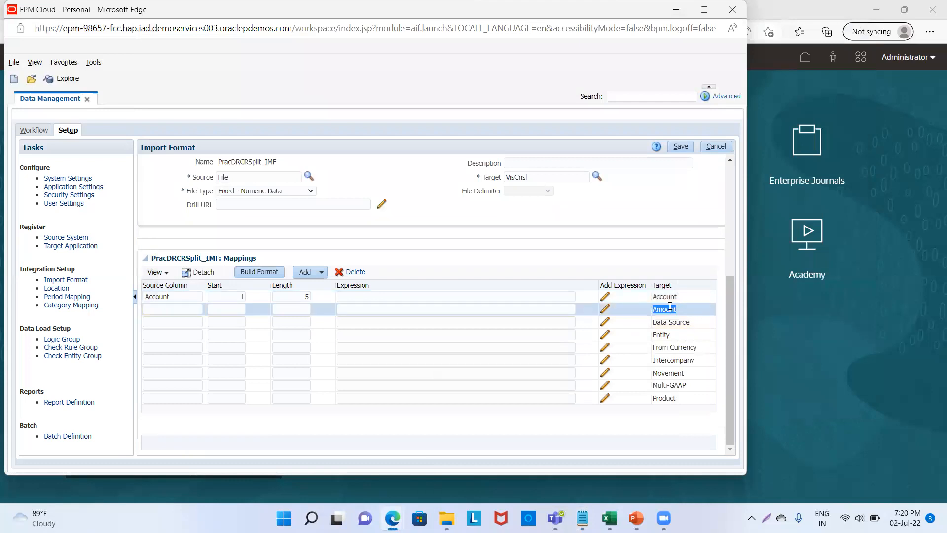
left_click(182, 309)
type("Amount")
- Find where the debit values begin in the Notepad trial balance file and set the Amount row's start to 13
left_click(235, 308)
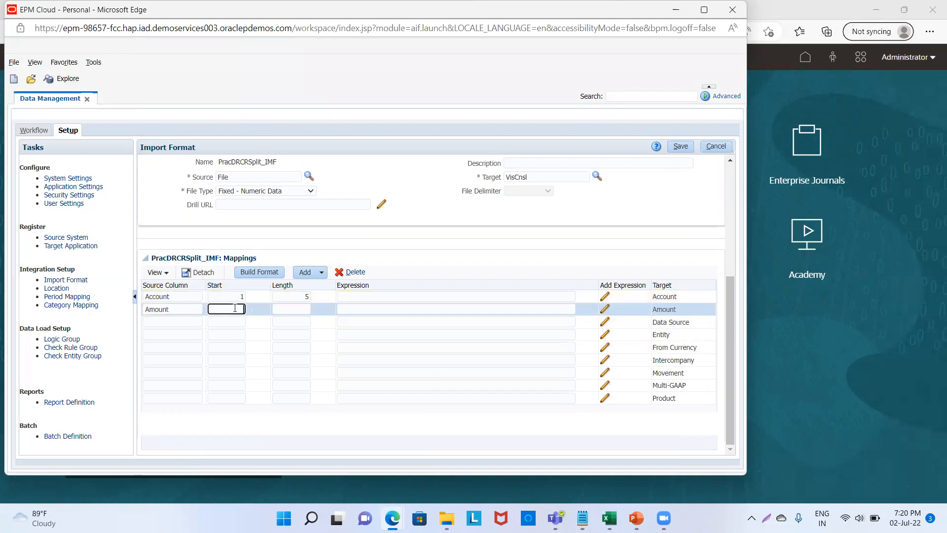
left_click(583, 518)
left_click(606, 476)
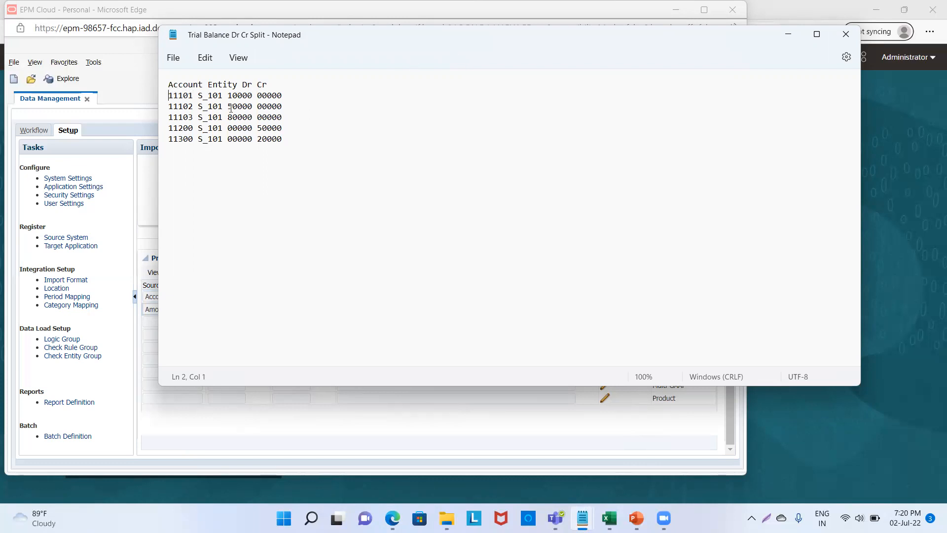
key("Right")
key("Right")
key("Right")
key("alt+Tab")
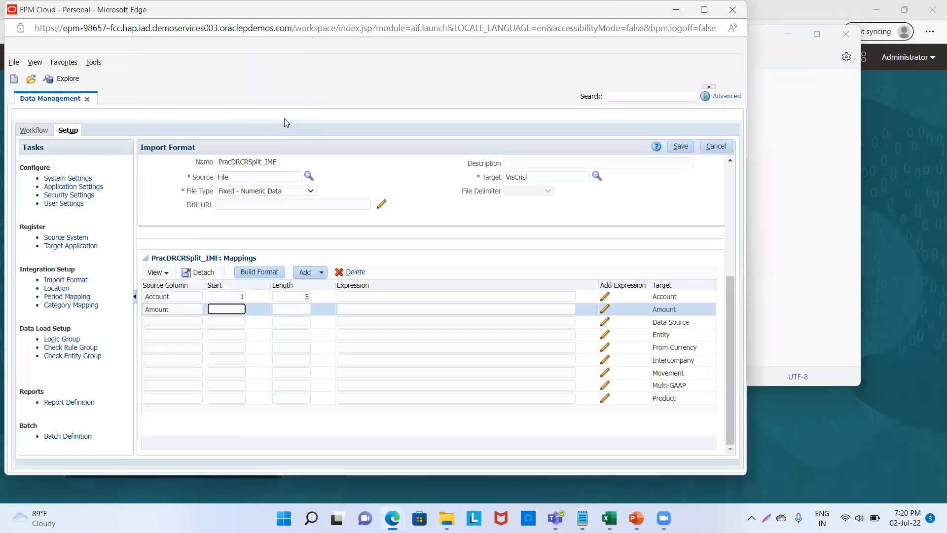
type("3")
- Check the combined debit and credit width in Notepad, set the Amount row's length to 11 and save the import format
key("alt+Tab")
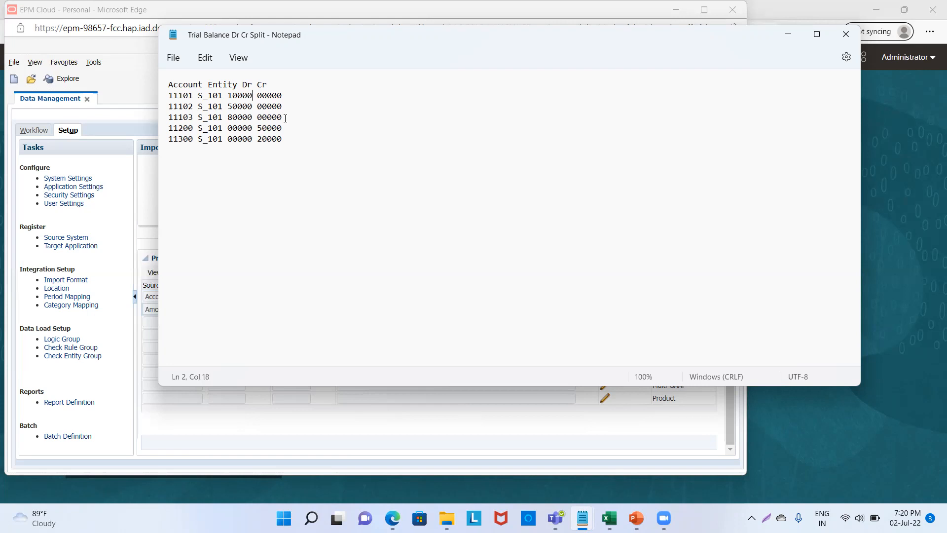
key("Right")
key("alt+Tab")
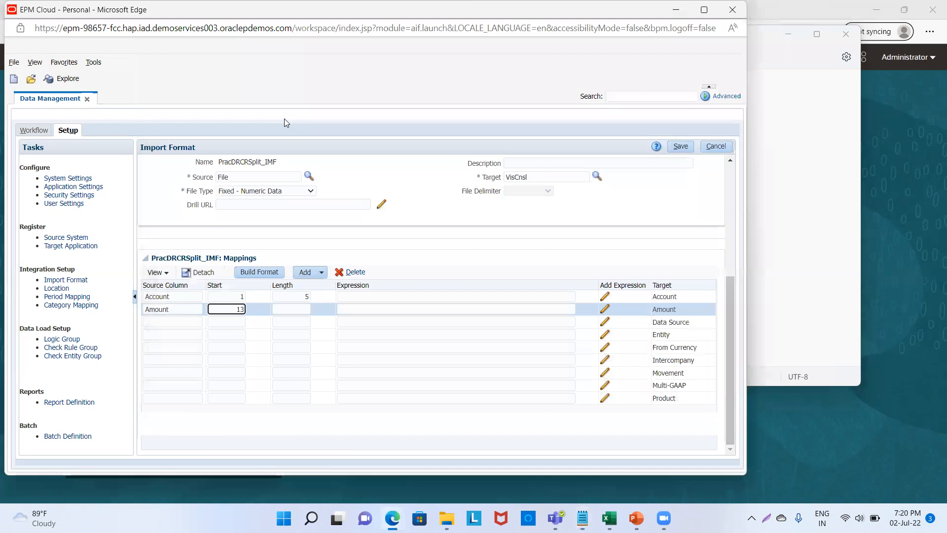
left_click(280, 306)
type("11")
left_click(681, 147)
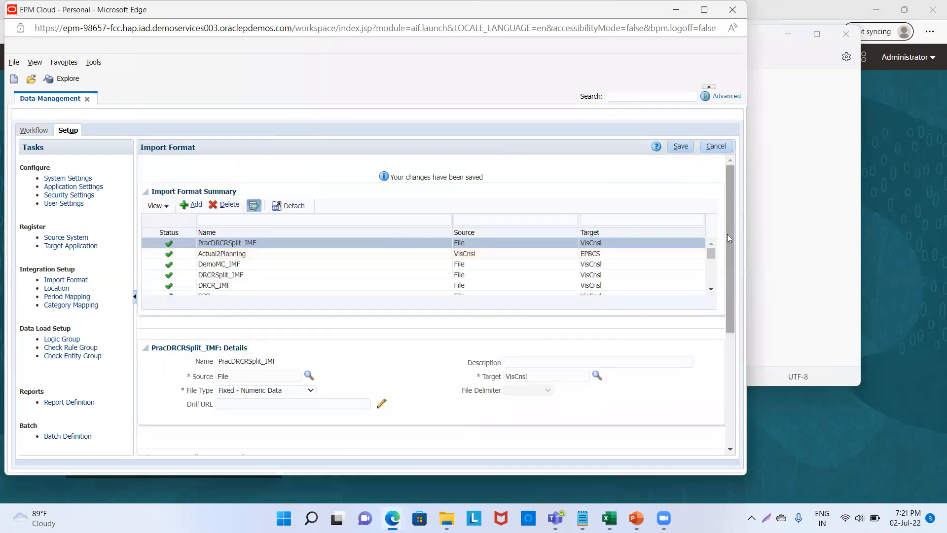
- Fill the Data Source mapping row with source column Data Source, start 1 and length 0
scroll(727, 234, "down", 4)
left_click(682, 321)
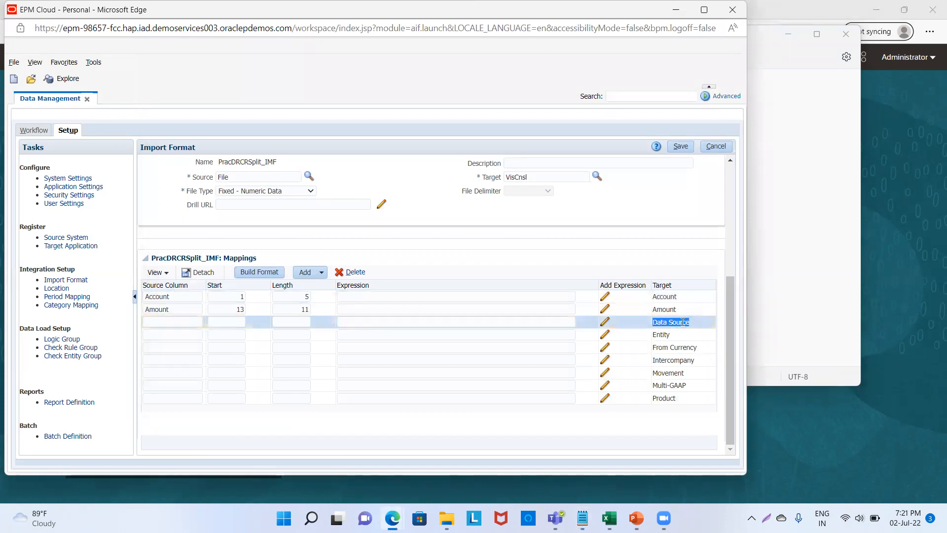
left_click(165, 324)
type("Data Source")
left_click(223, 323)
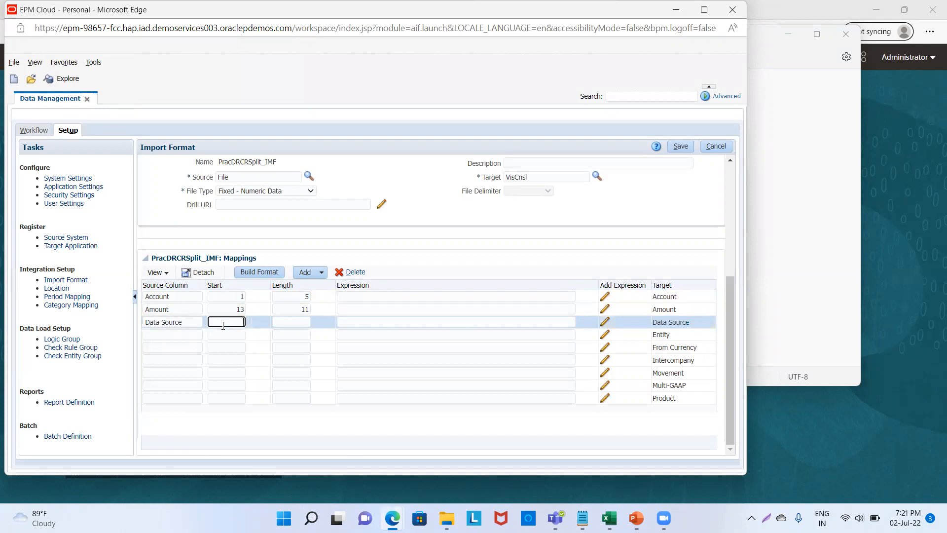
type("1")
left_click(296, 323)
type("0")
- Enter FCCS_Managed Data as the Data Source row's expression and save the import format
left_click(358, 325)
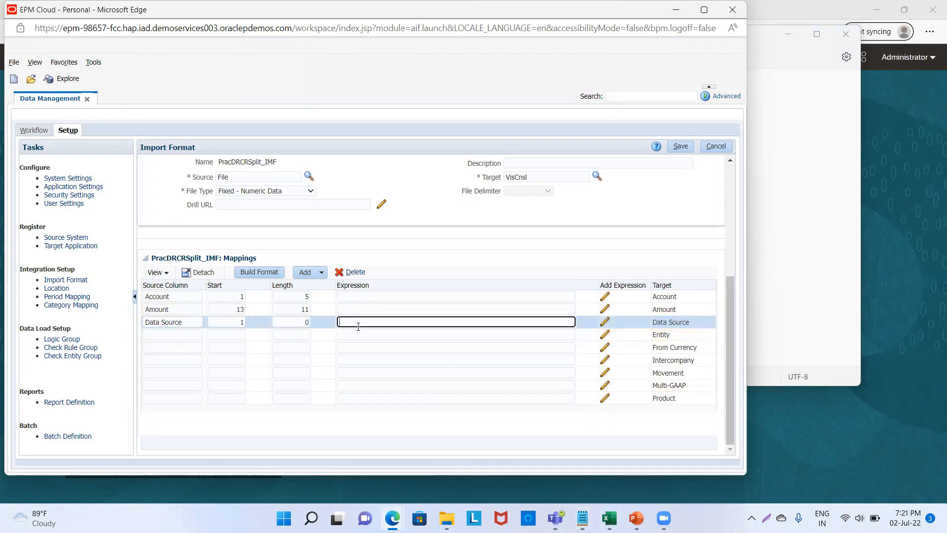
type("FCCS_DA")
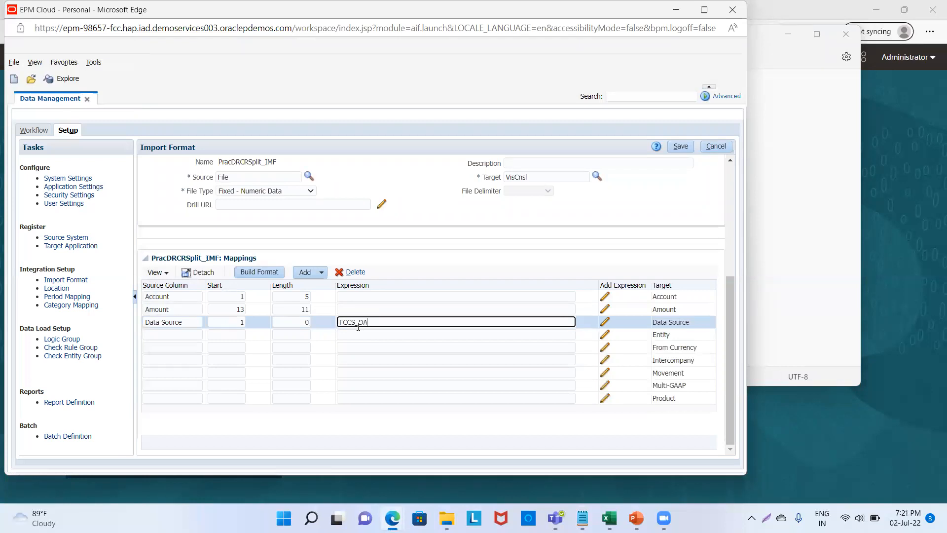
type("ta")
key("Caps_Lock")
key("Caps_Lock")
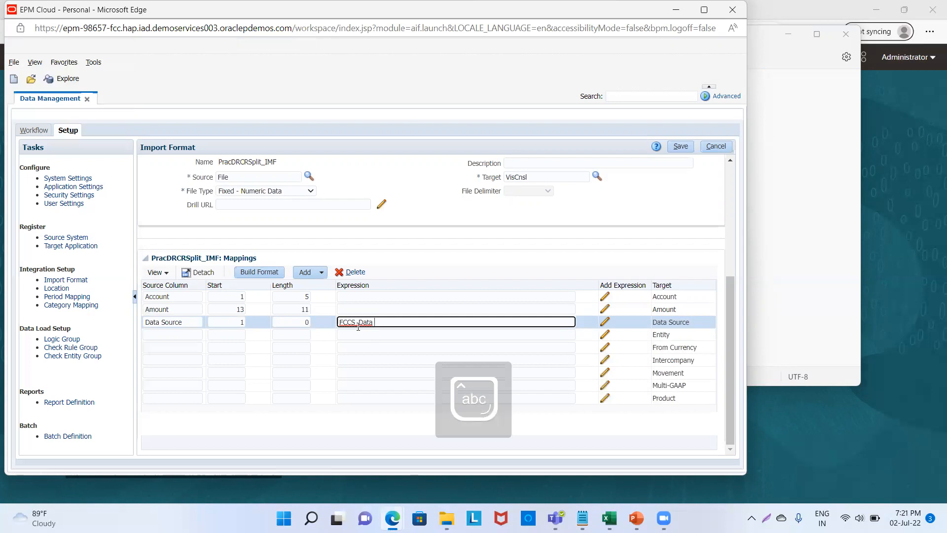
key("BackSpace")
key("BackSpace")
key("BackSpace")
key("BackSpace")
key("BackSpace")
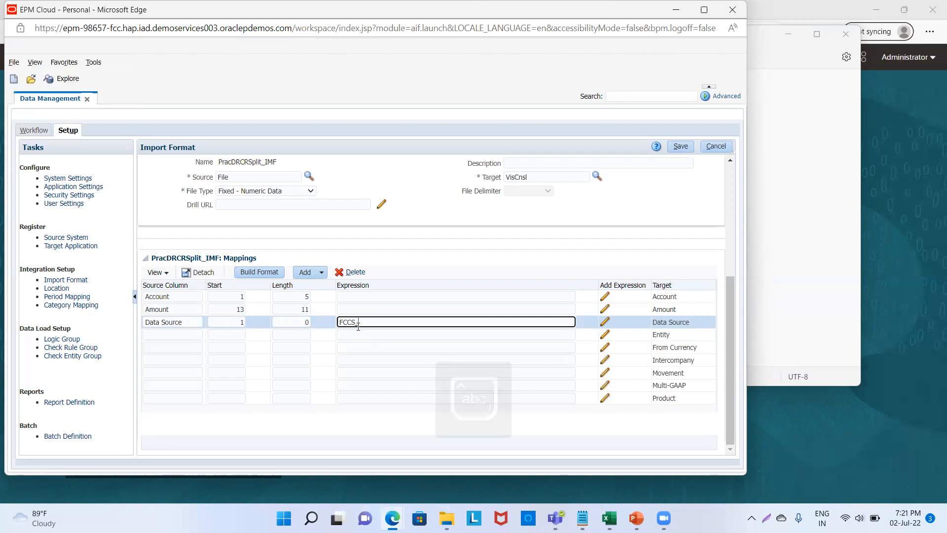
type("Manage")
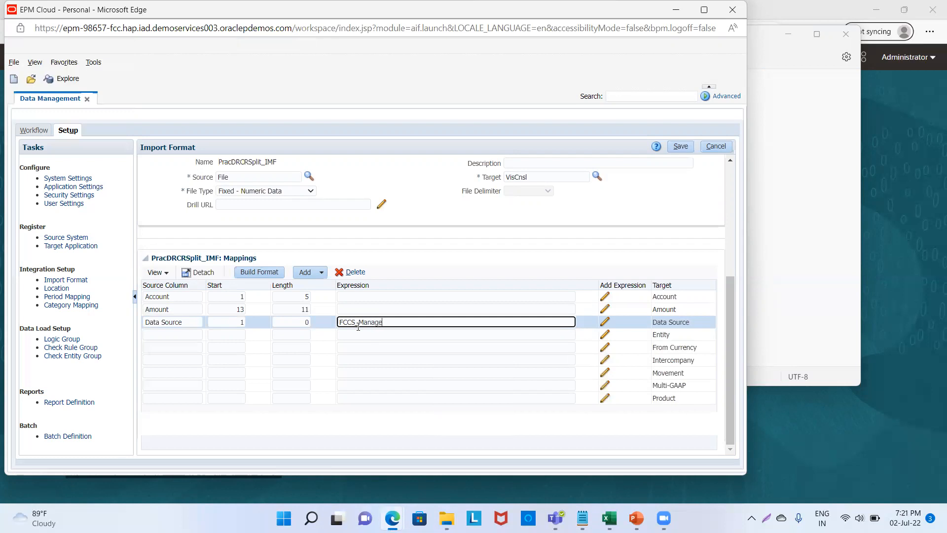
type("d Data")
left_click(681, 146)
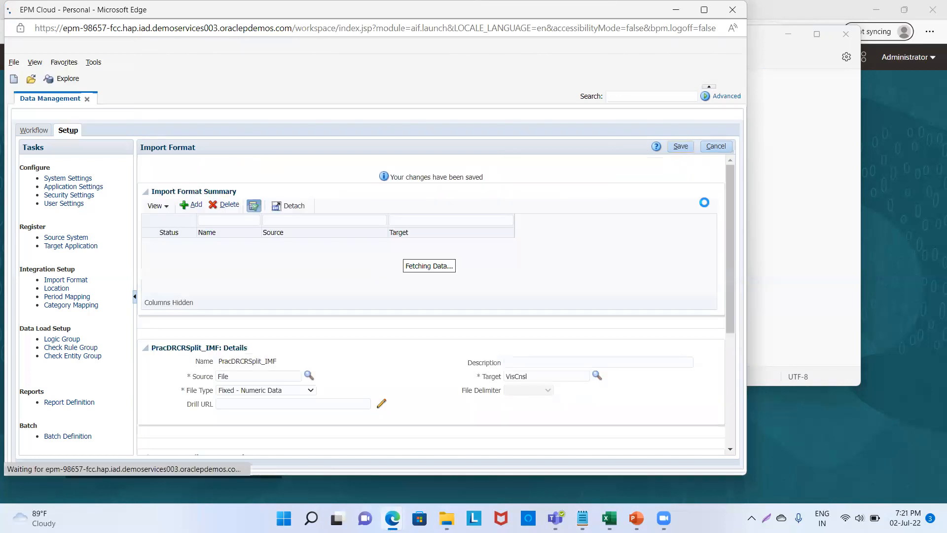
- Copy the target name Entity into the source column of the Entity mapping row
scroll(731, 213, "down", 5)
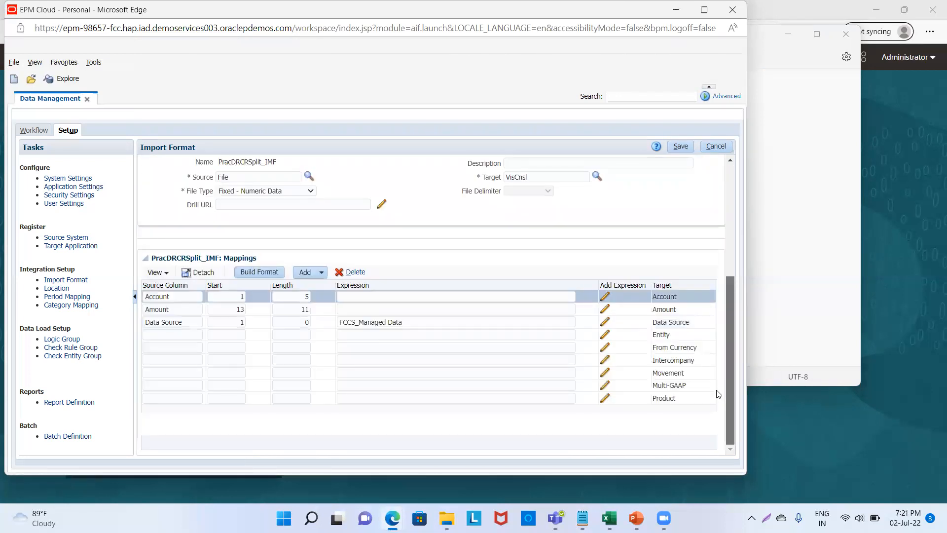
double_click(666, 336)
key("ctrl+c")
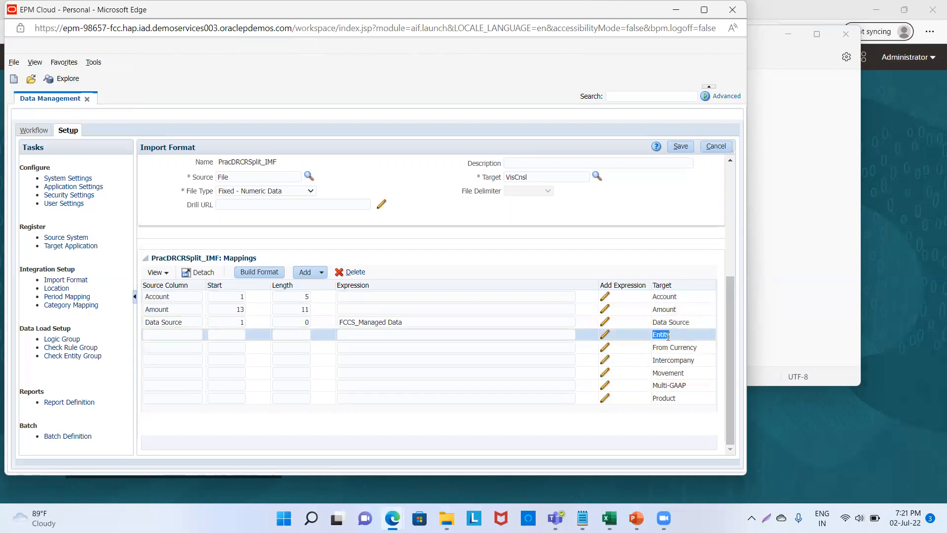
left_click(147, 335)
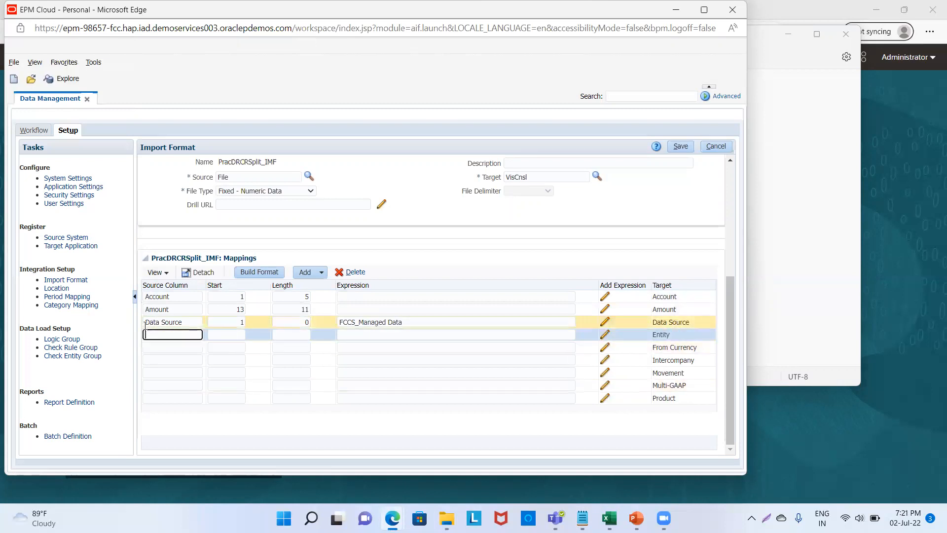
key("ctrl+v")
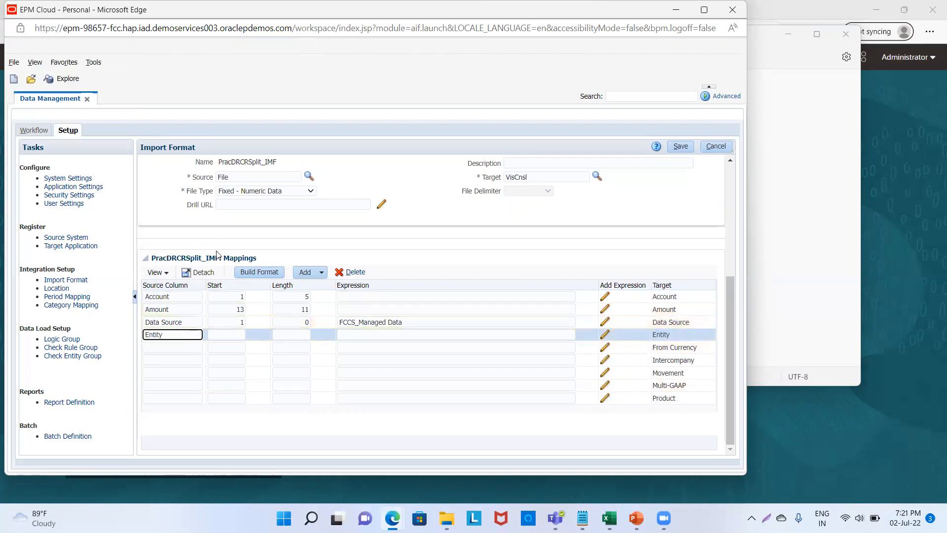
- Locate where the entity code begins in the Notepad trial balance file and set the Entity row's start to 7
left_click(234, 334)
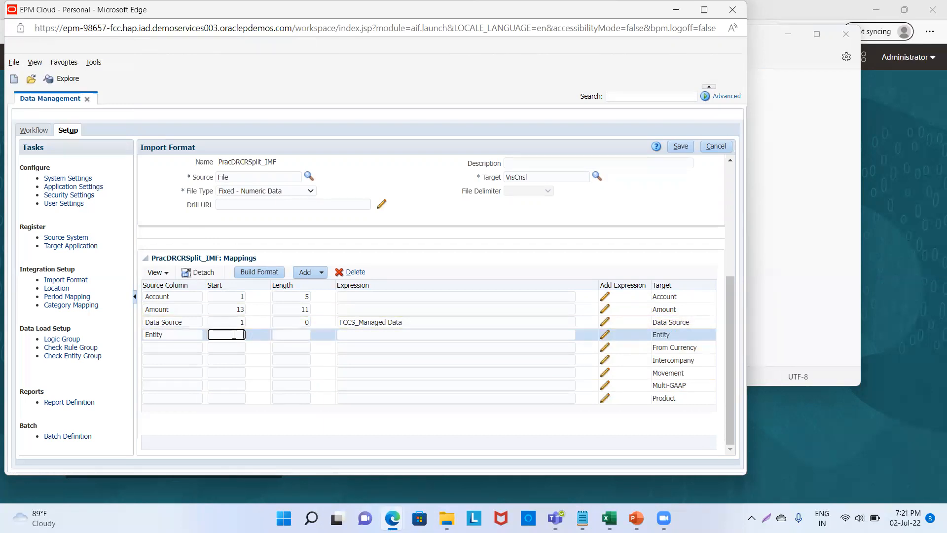
key("alt+Tab")
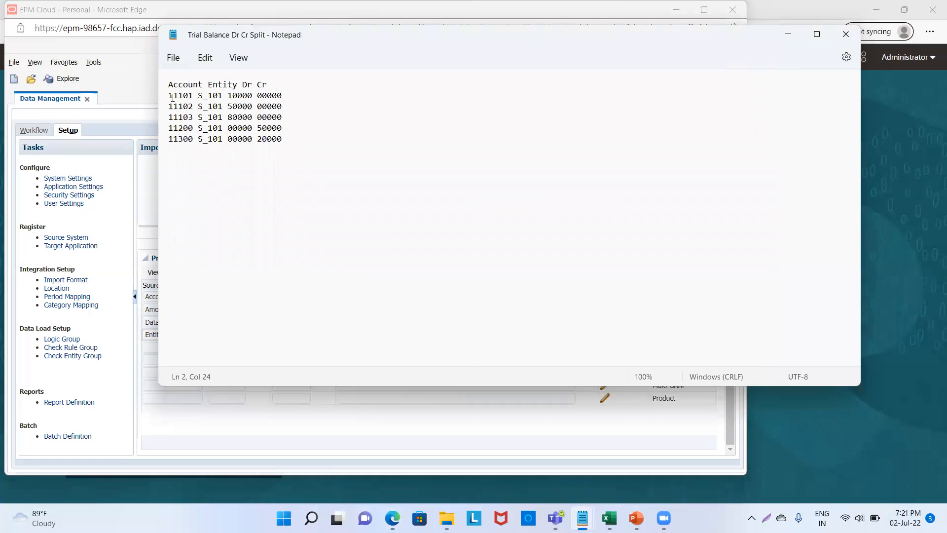
left_click(171, 95)
key("alt+Tab")
type("7")
- Check the entity code's width in Notepad, set the Entity row's length to 5 and save the import format
left_click(289, 333)
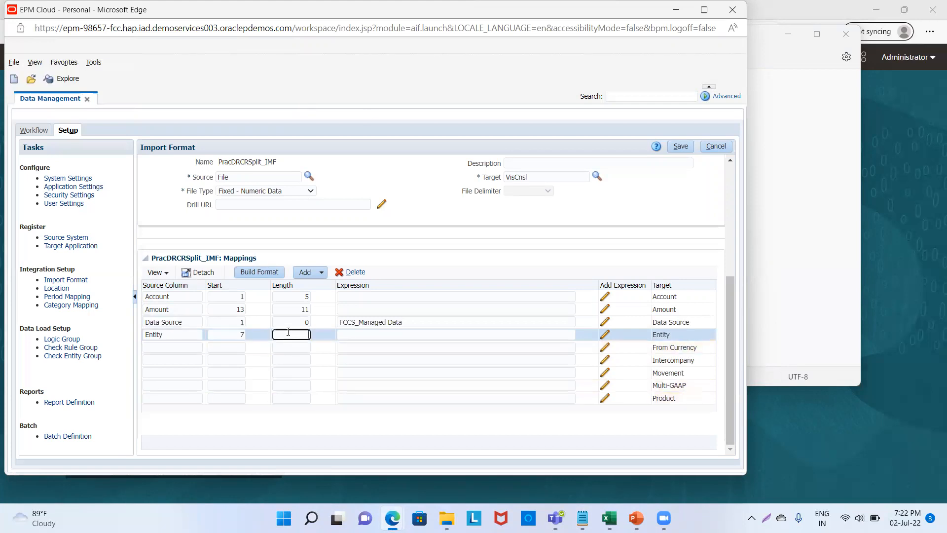
key("alt+Tab")
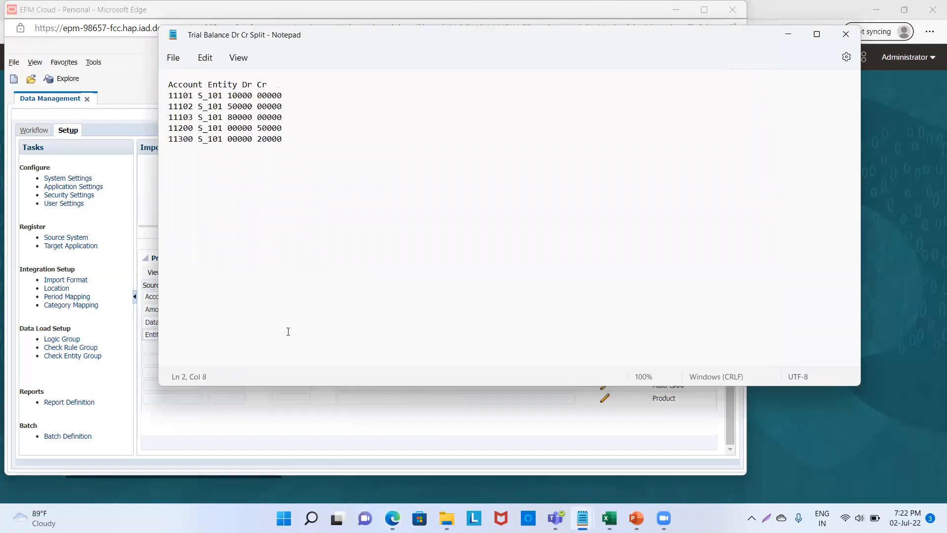
key("Right")
key("Right")
key("alt+Tab")
type("5")
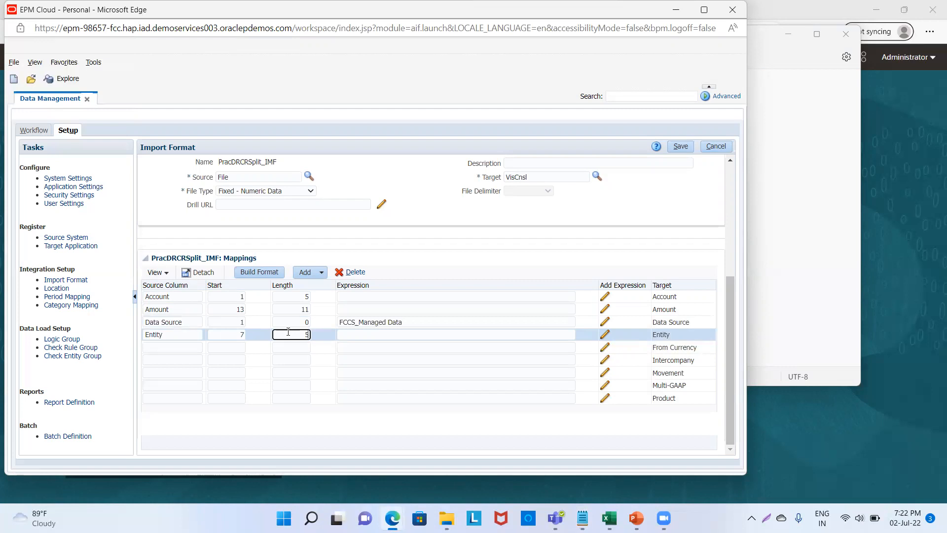
left_click(686, 146)
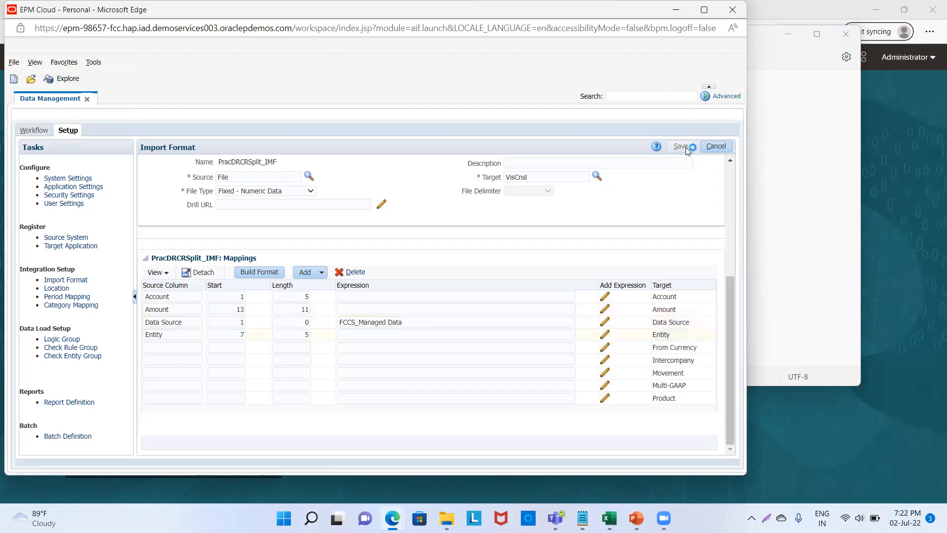
- Copy the target name From Currency into its mapping row's source column, with start 1 and length 0
left_click_drag(730, 243, 728, 384)
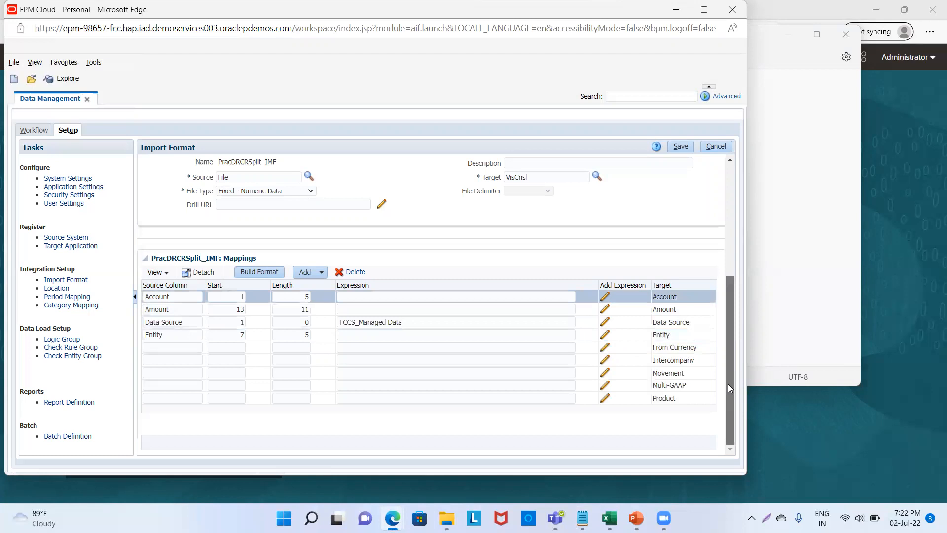
triple_click(687, 347)
key("ctrl+c")
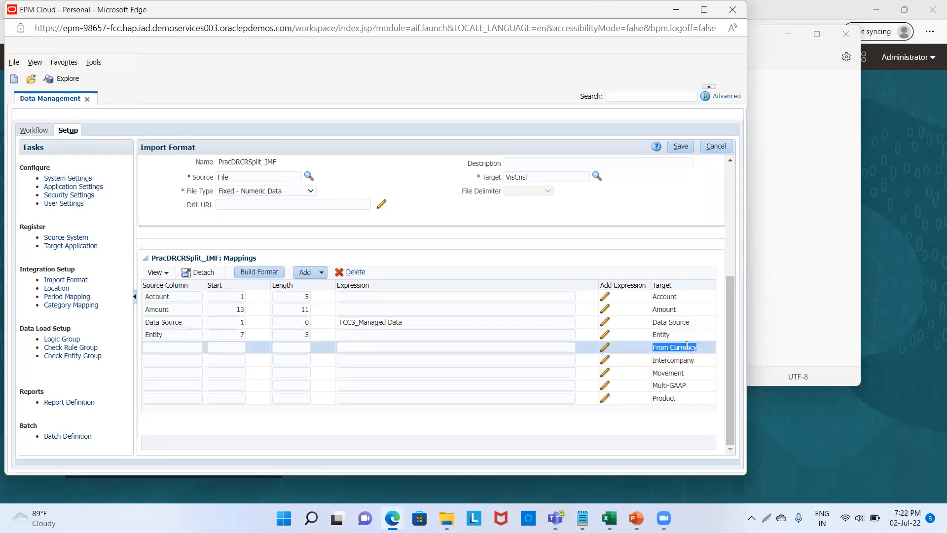
left_click(189, 347)
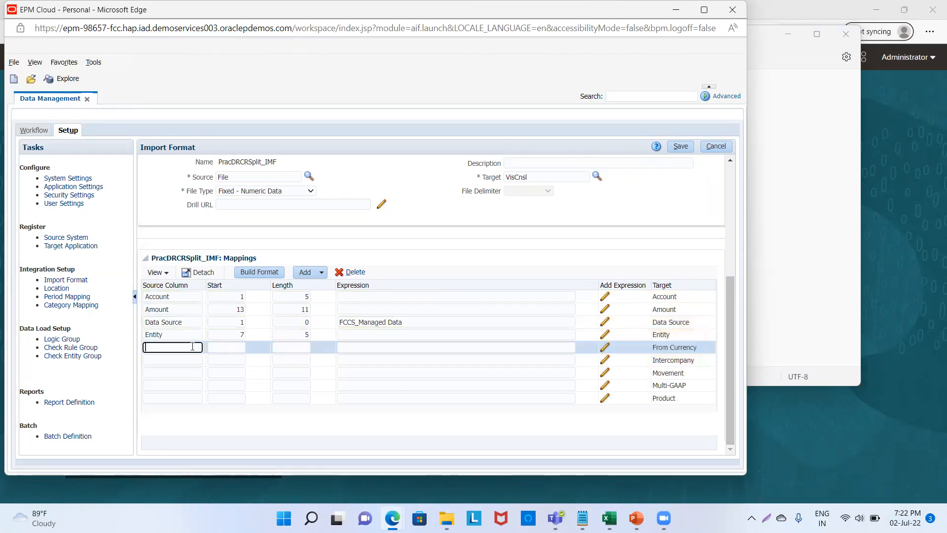
key("ctrl+v")
left_click(230, 348)
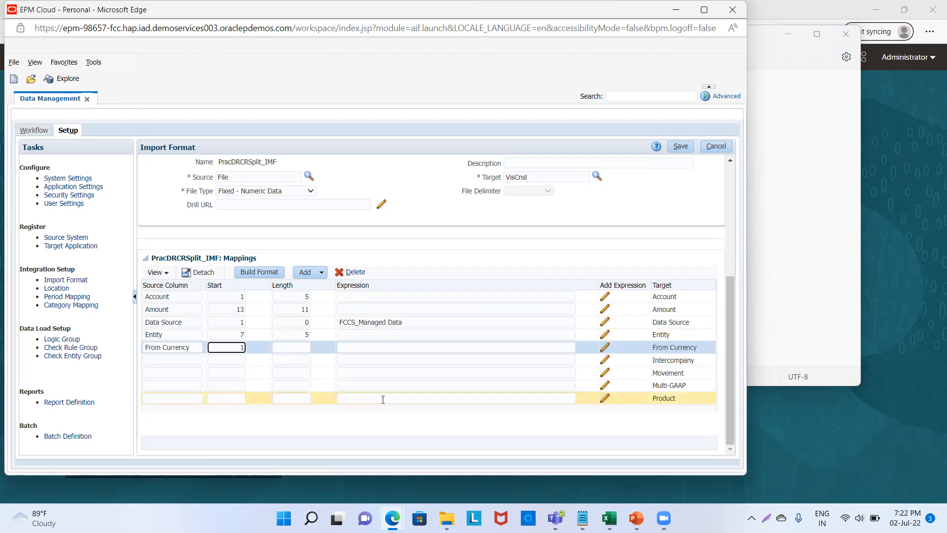
left_click(292, 347)
type("0")
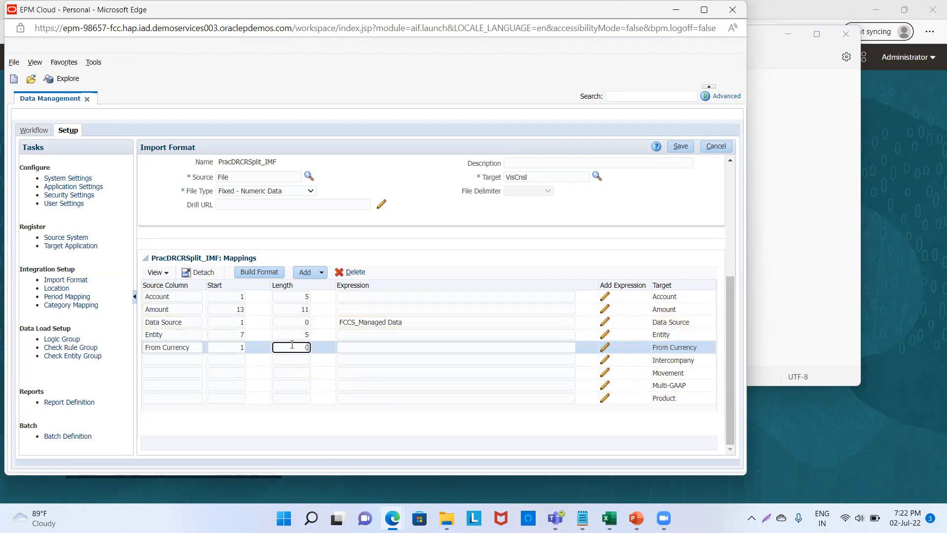
- Enter Entity Currency as the From Currency row's expression and save the import format
left_click(350, 349)
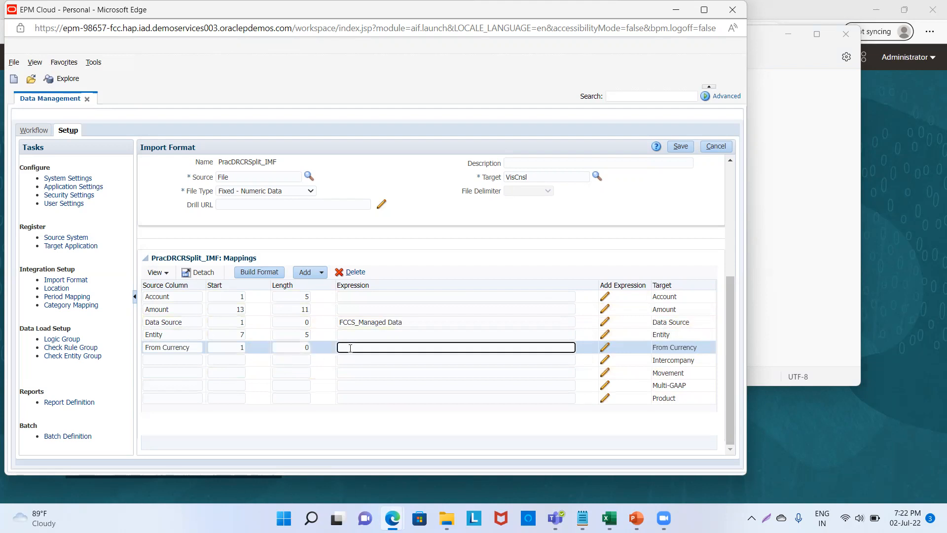
type("EntityCurrency")
left_click(359, 348)
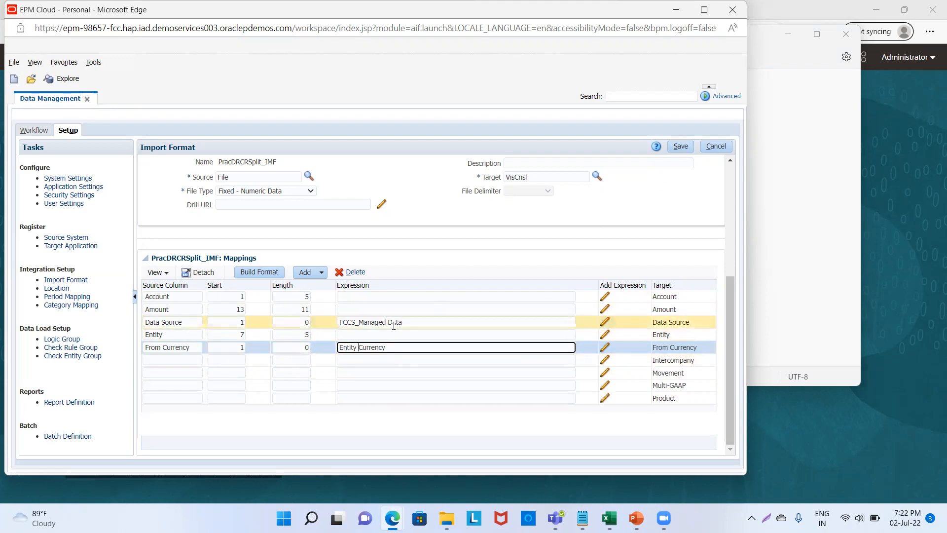
left_click(681, 146)
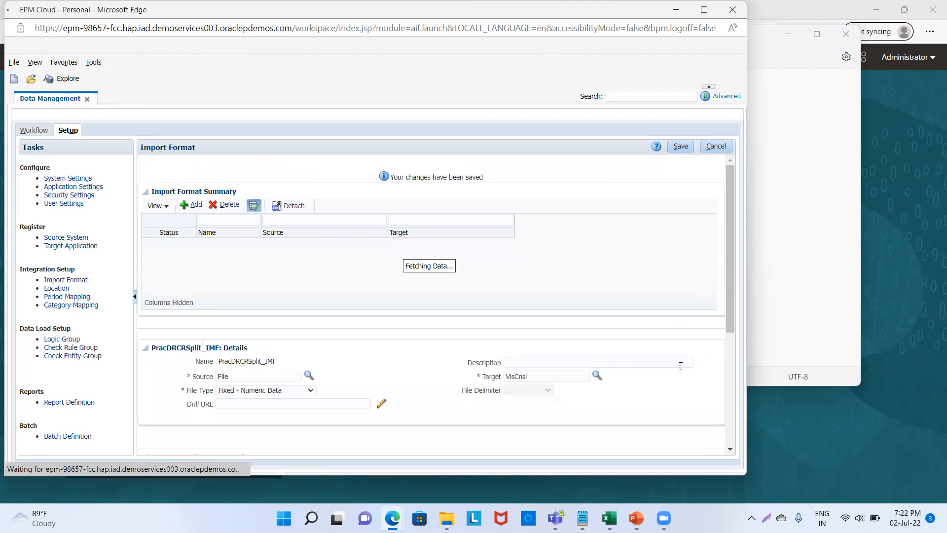
- Copy the target name Intercompany into its mapping row's source column, with start 1 and length 0
left_click_drag(726, 250, 728, 417)
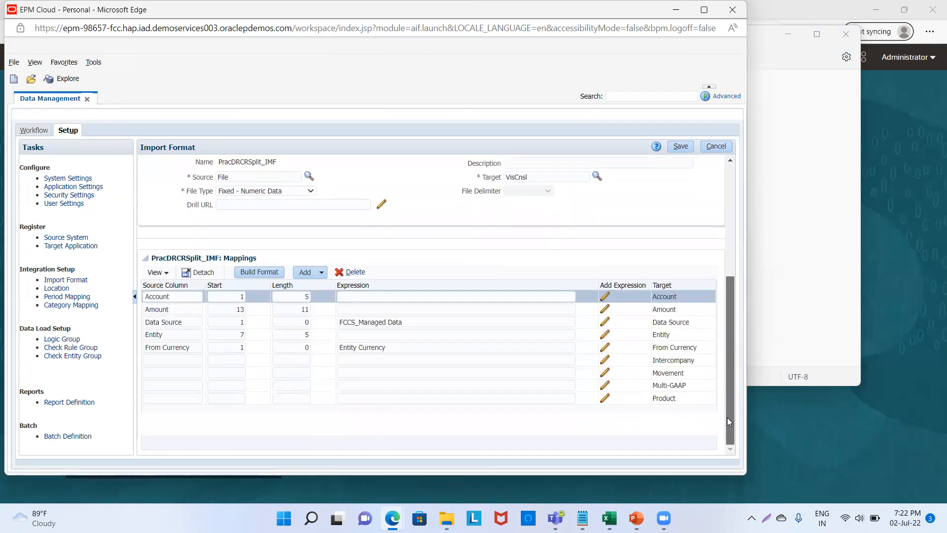
left_click(681, 361)
key("ctrl+c")
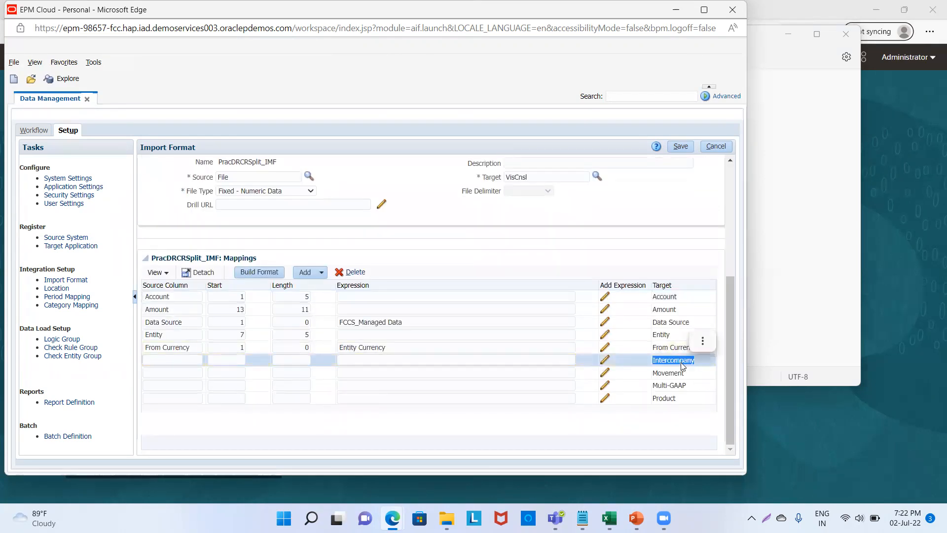
left_click(189, 361)
key("ctrl+v")
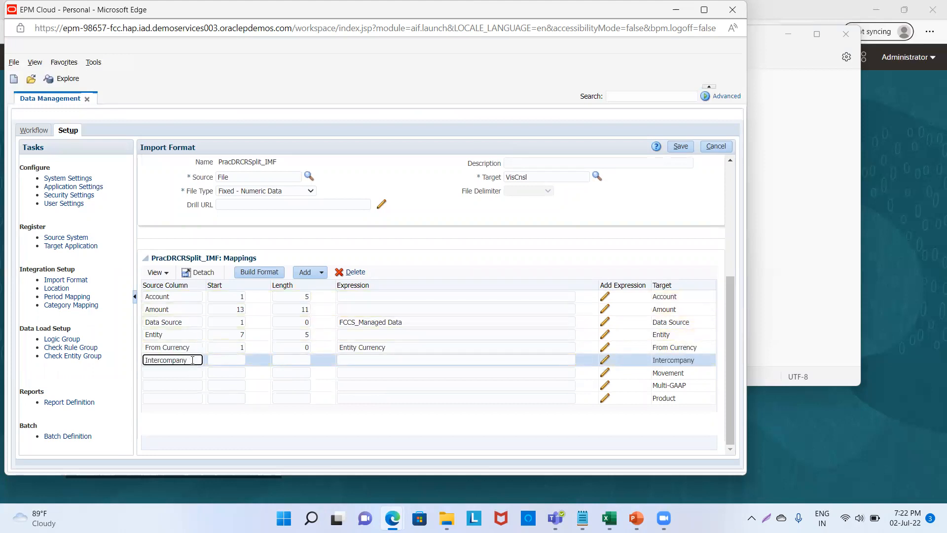
left_click(222, 364)
type("1")
left_click(280, 360)
type("0")
- Enter FCCS_No Intercompany as the Intercompany row's expression and save the import format
left_click(368, 362)
type("FCCS")
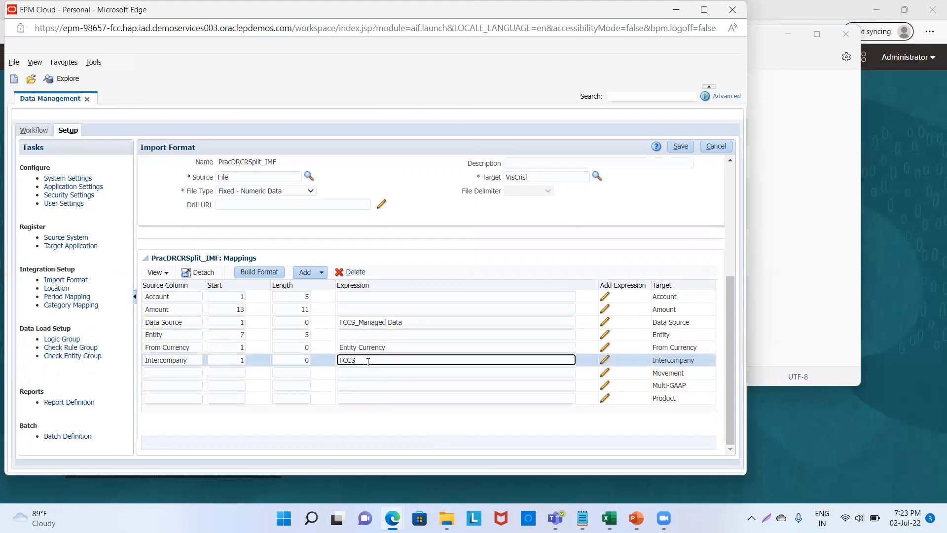
type("_NoIntercompany")
left_click(368, 361)
left_click(680, 147)
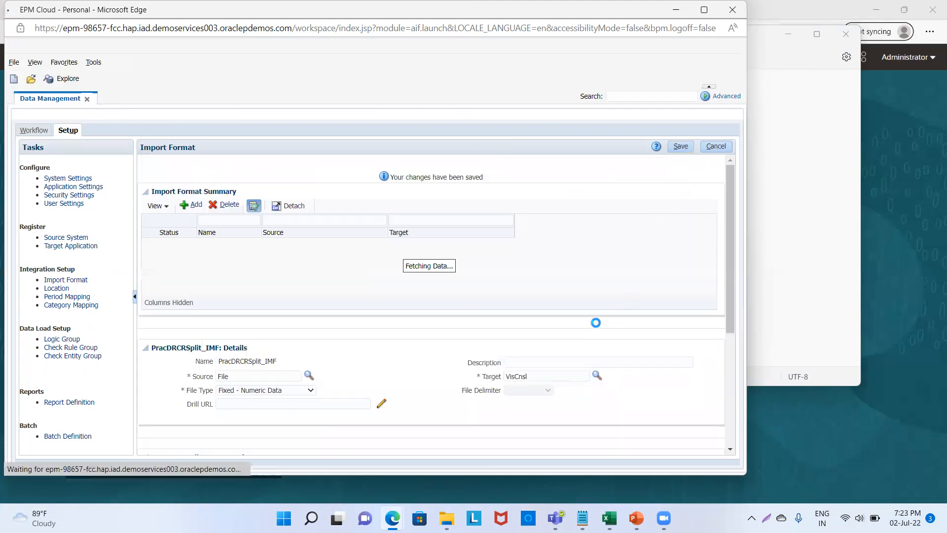
- Copy the target name Movement into its mapping row's source column, with start 1 and length 0
left_click_drag(730, 233, 729, 345)
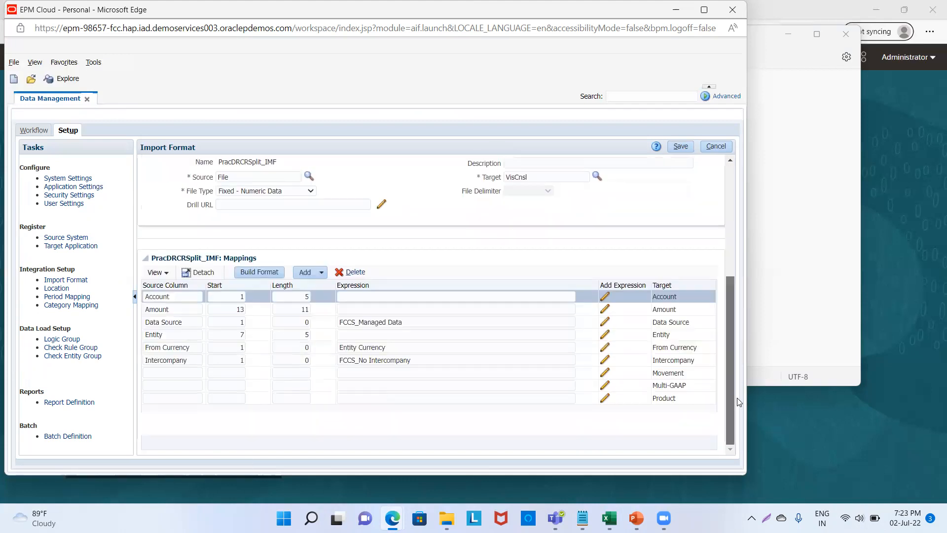
double_click(672, 374)
key("ctrl+c")
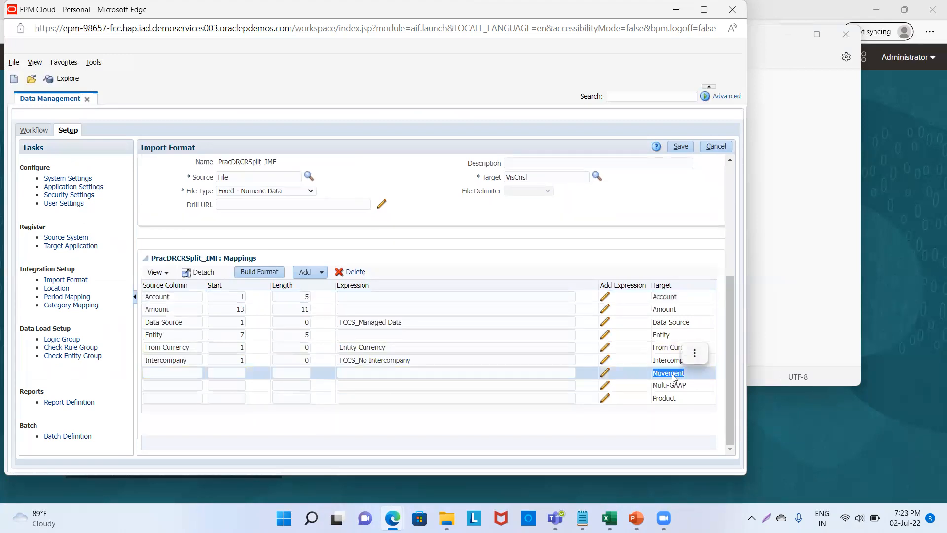
left_click(181, 374)
key("ctrl+v")
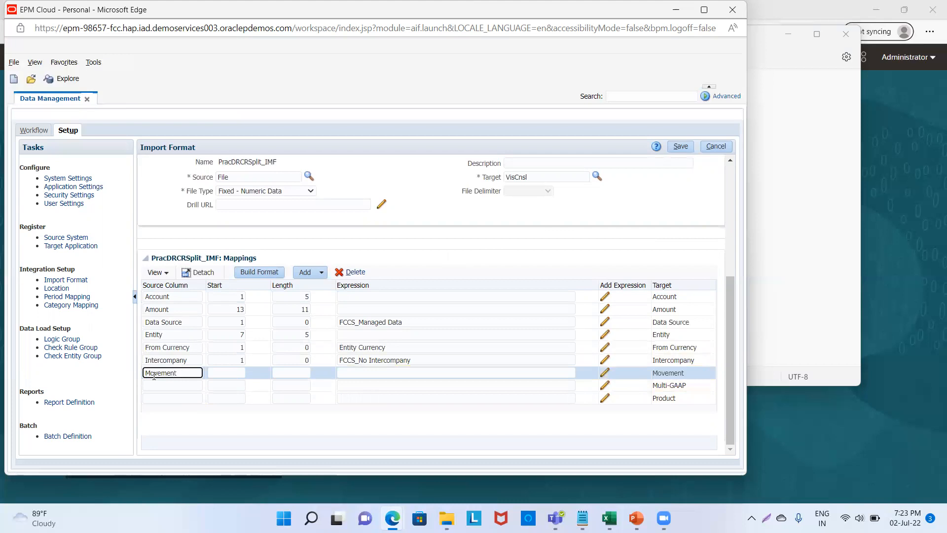
left_click(214, 370)
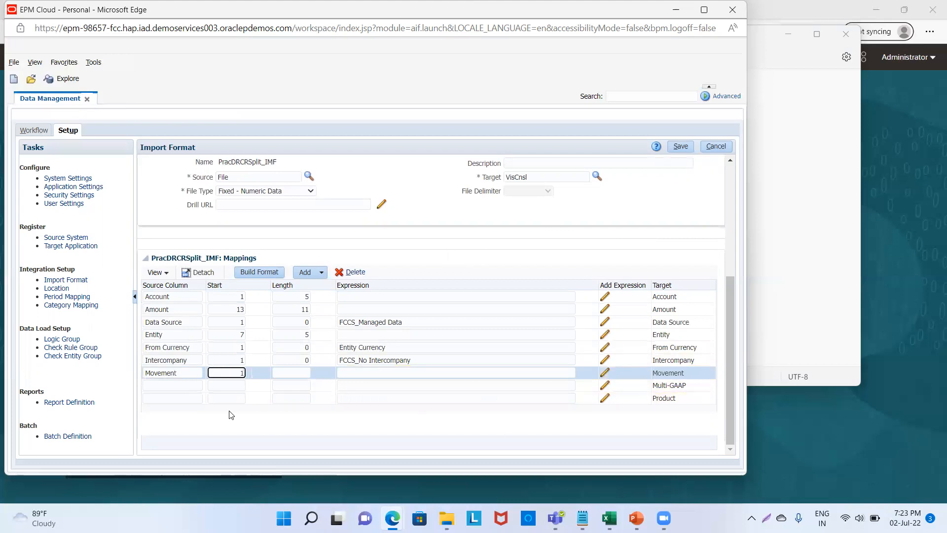
left_click(286, 371)
- Enter FCCS_No Movement as the Movement row's expression and save the import format
left_click(352, 374)
type("FCCS")
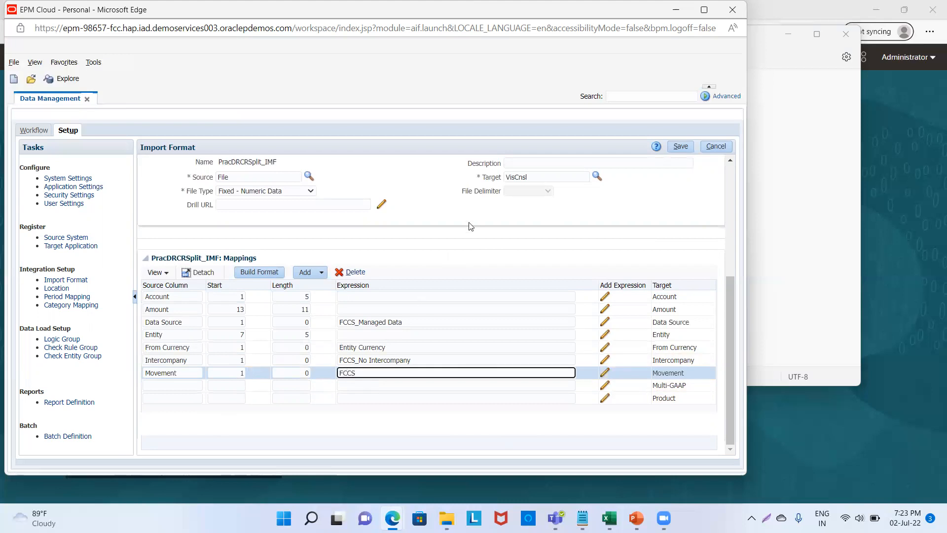
type("_No Moveme")
type("t")
left_click(688, 149)
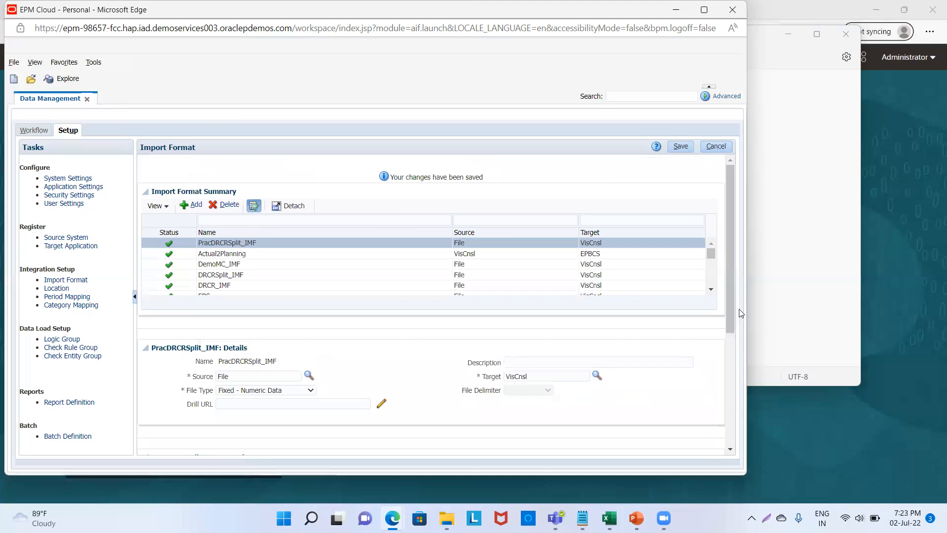
- Copy the target name Multi-GAAP into its mapping row's source column, with start 1 and length 0
left_click_drag(729, 309, 744, 456)
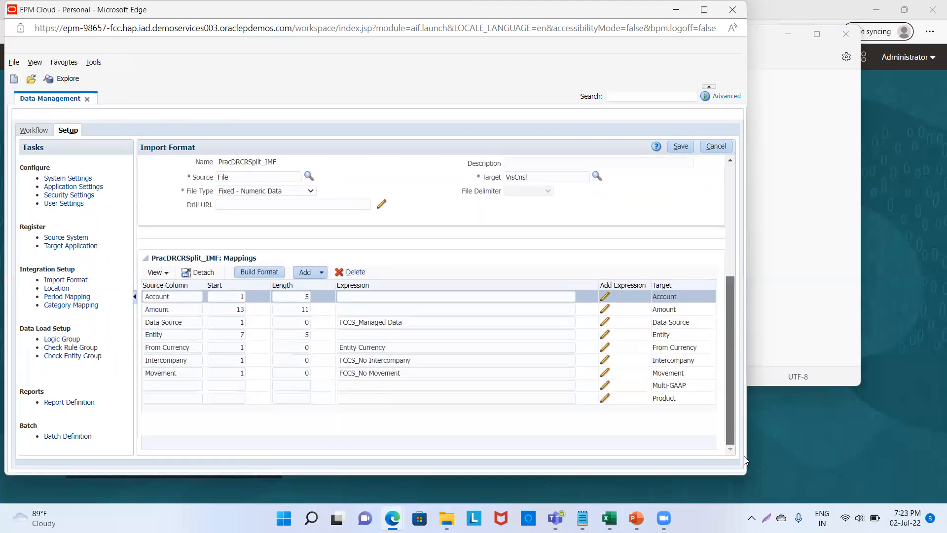
double_click(678, 385)
triple_click(678, 385)
key("ctrl+c")
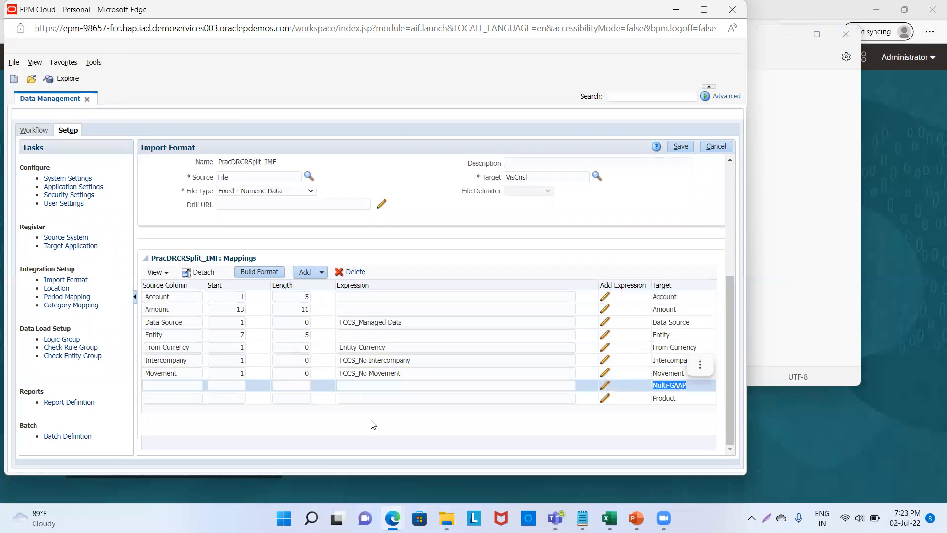
left_click(154, 386)
key("ctrl+v")
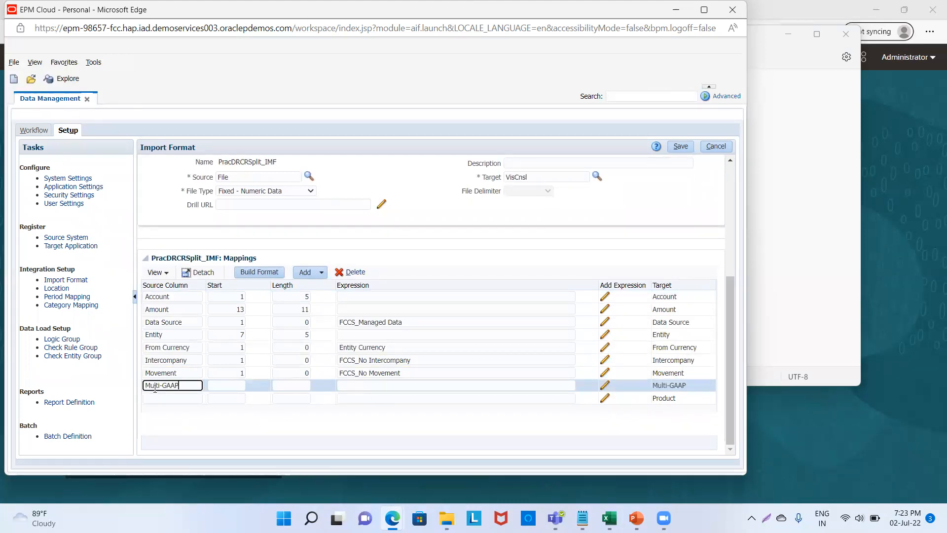
left_click(227, 386)
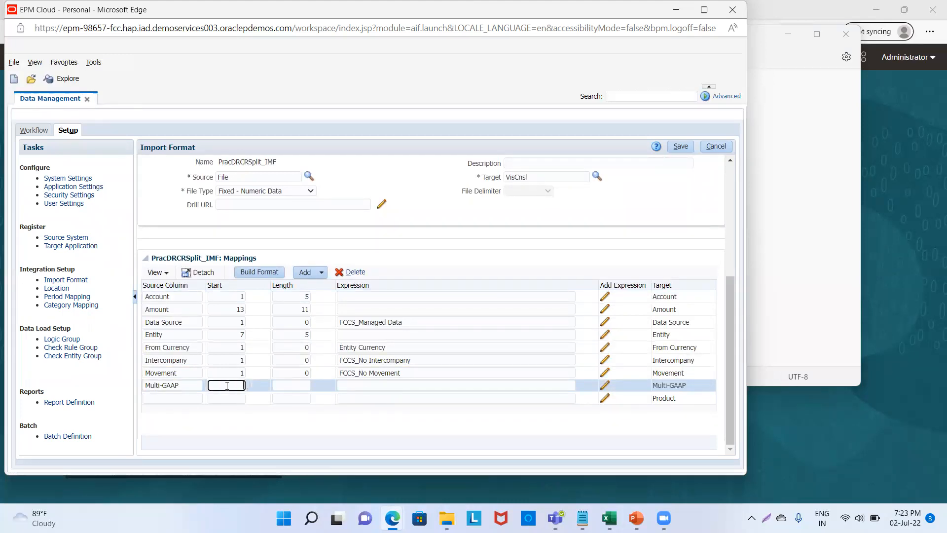
left_click(295, 386)
type("0")
- Enter FCCS_LocaL GAAP as the Multi-GAAP row's expression and save the import format
left_click(344, 385)
type("FCCS_")
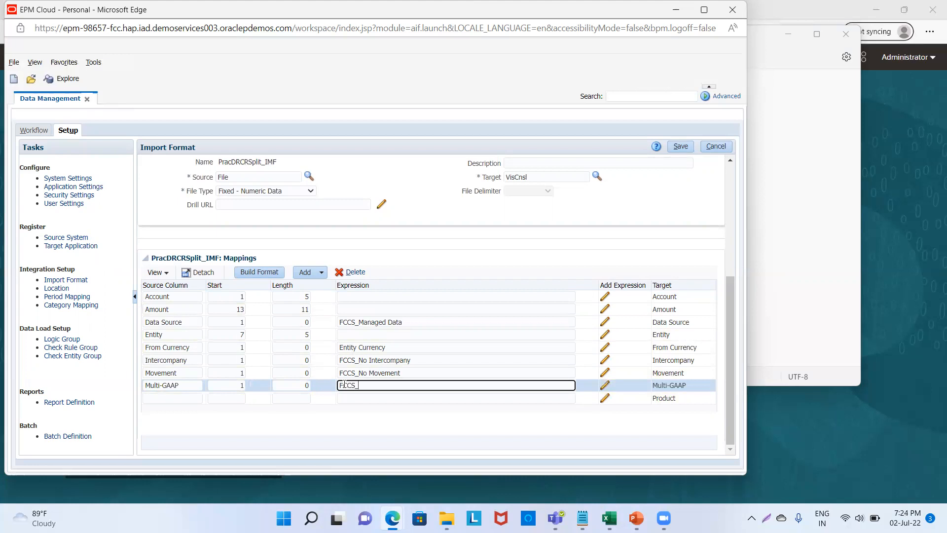
type("Loca")
key("Caps_Lock")
type("L")
key("Caps_Lock")
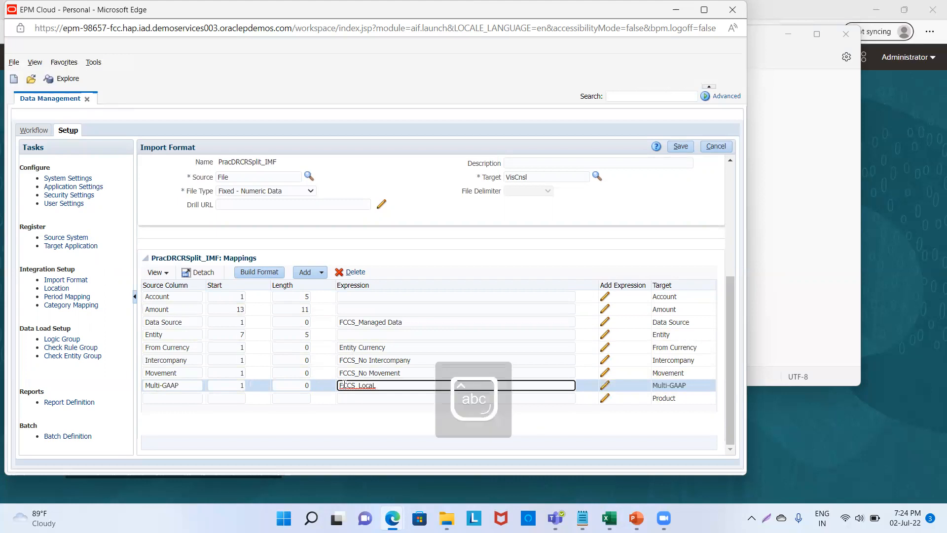
type("GAAP")
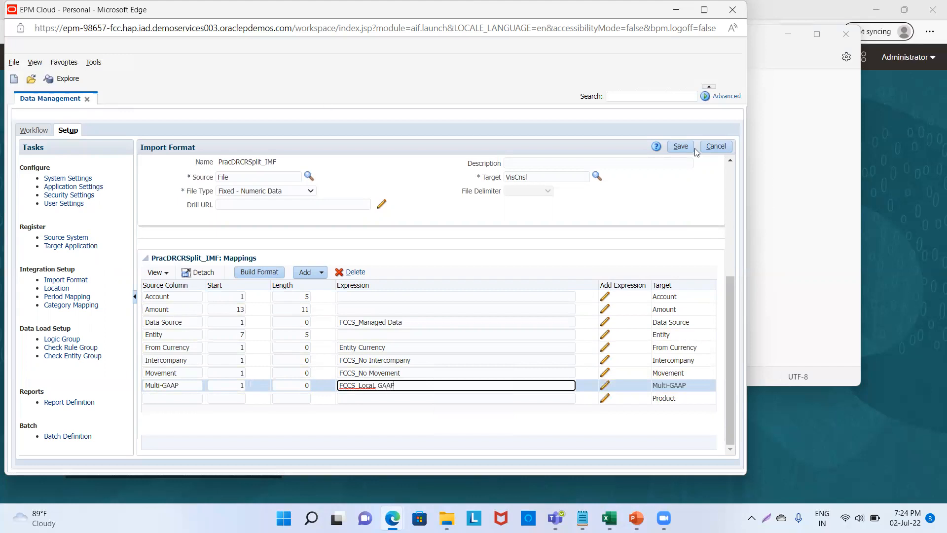
left_click(680, 147)
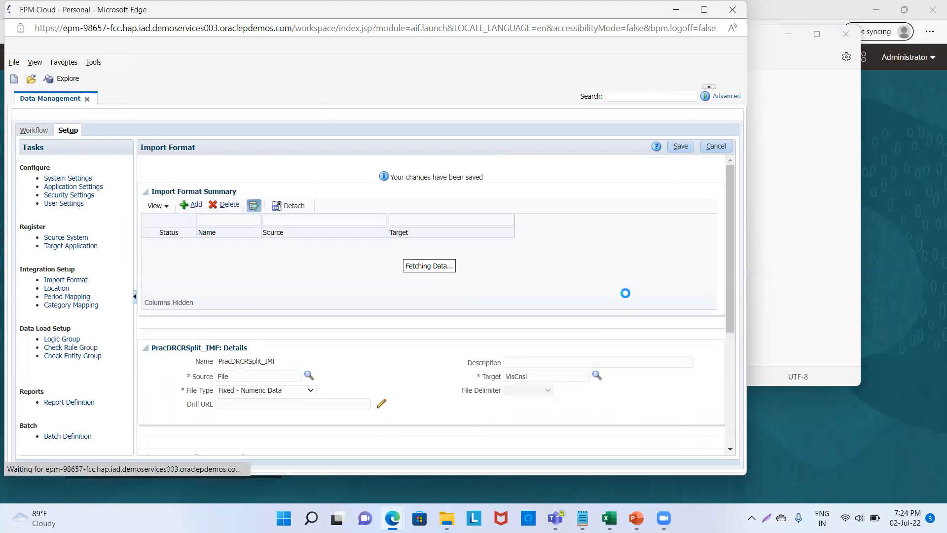
- Copy the target name Product into its row's source column, set start 1 and length 0, and save the import format
scroll(726, 310, "down", 5)
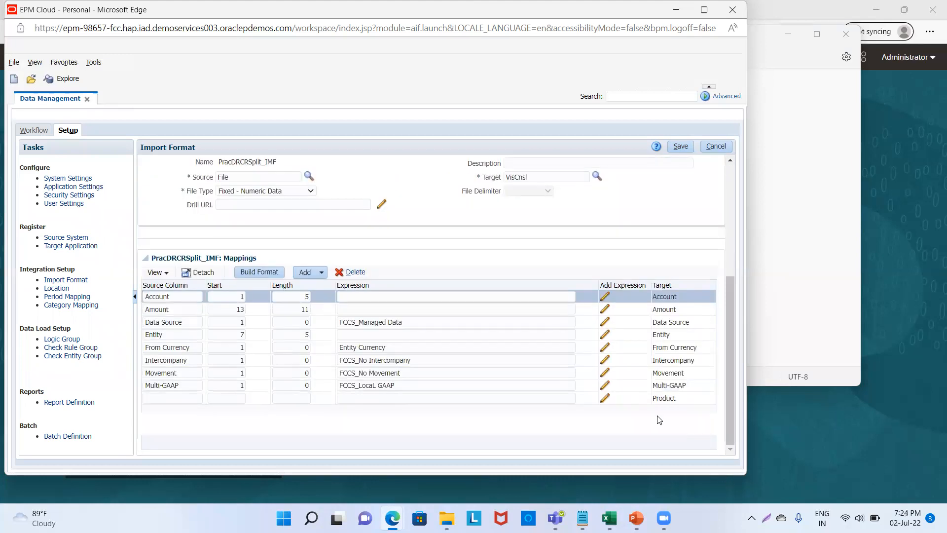
left_click(665, 396)
key("ctrl+c")
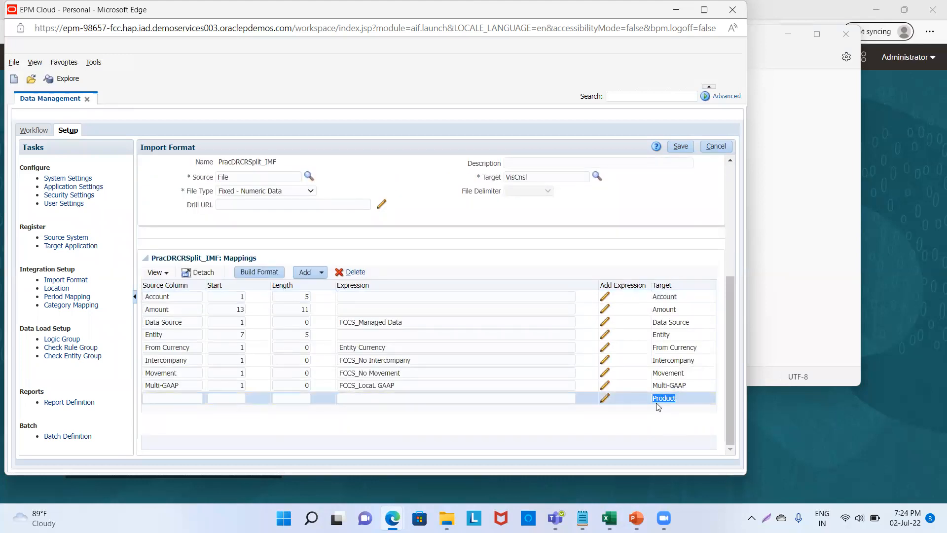
left_click(159, 398)
key("ctrl+v")
left_click(214, 399)
type("1")
key("Tab")
type("0")
key("Tab")
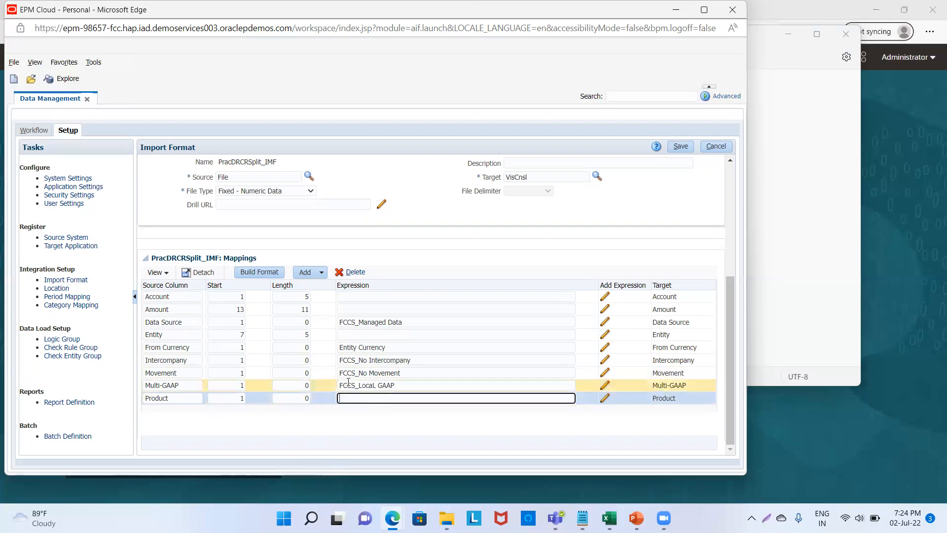
type("No Product")
left_click(681, 146)
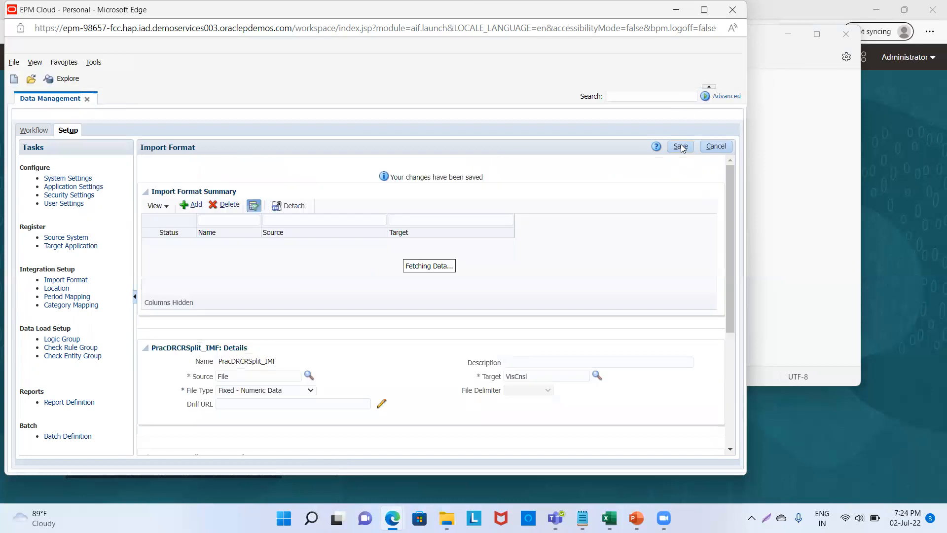
- Add a DRCRSplit expression with value 6 to the Amount mapping row and save the import format
left_click_drag(731, 219, 727, 349)
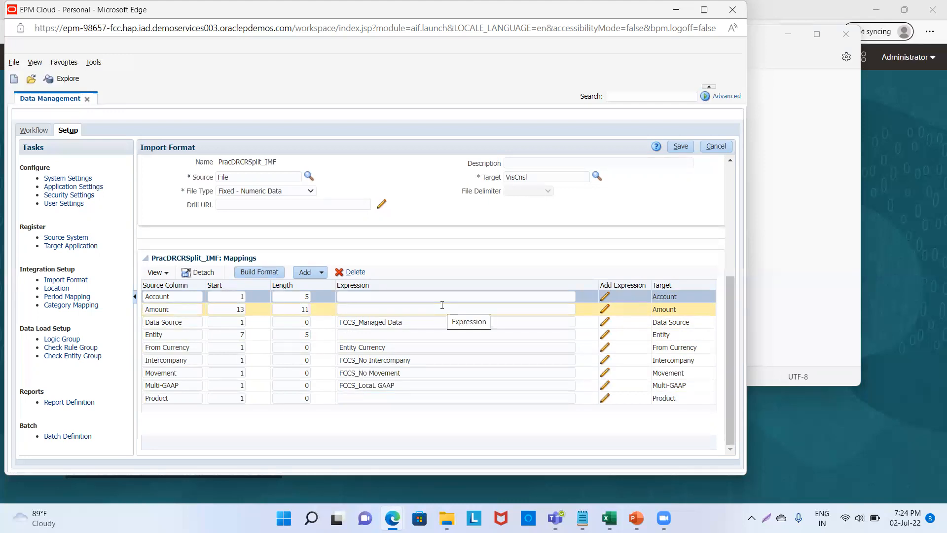
left_click(604, 309)
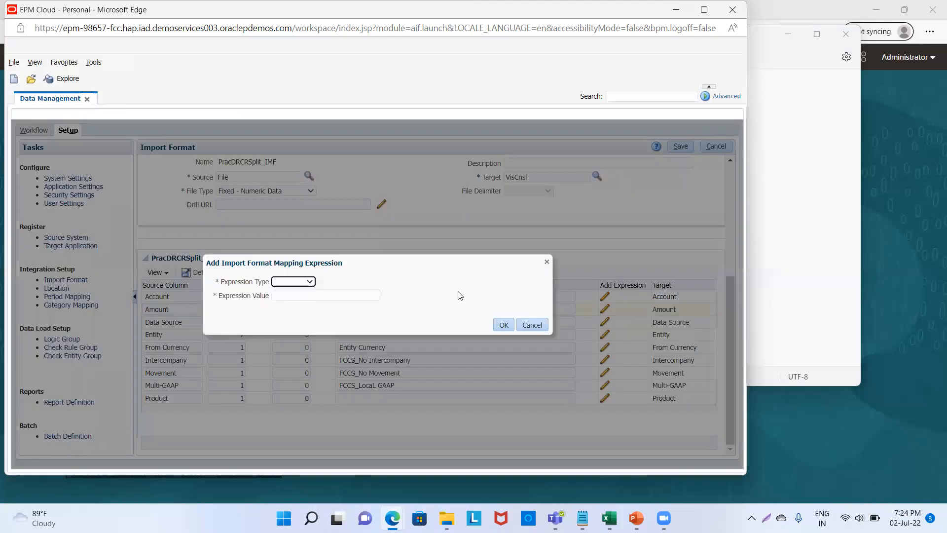
left_click(305, 282)
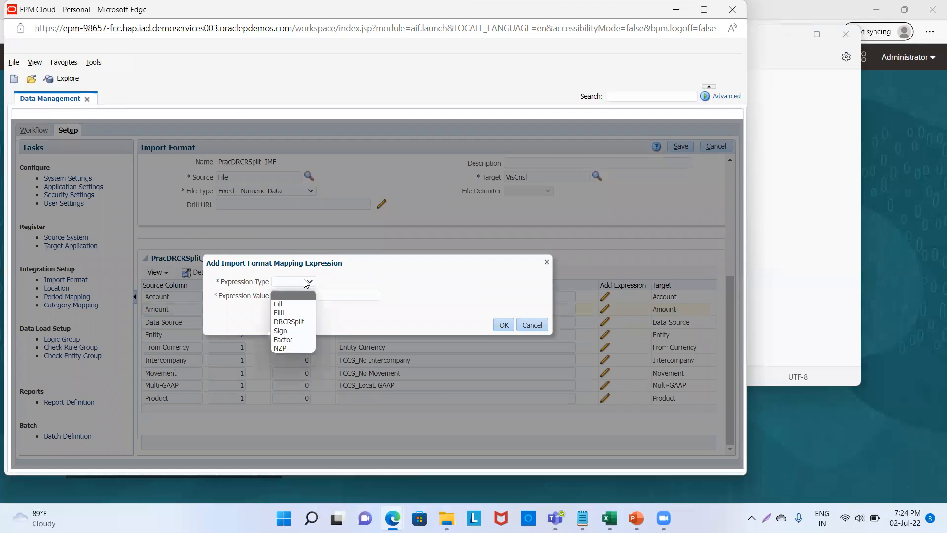
left_click(293, 323)
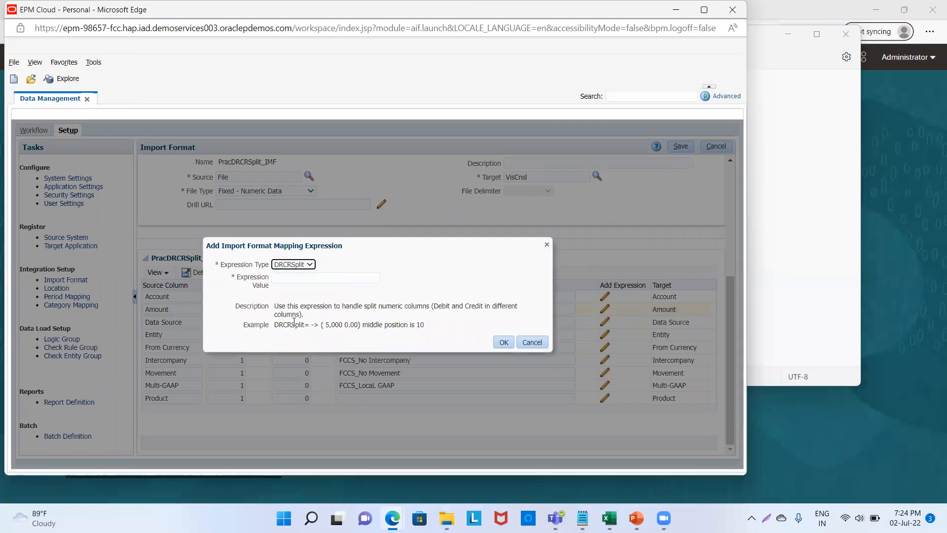
left_click(301, 279)
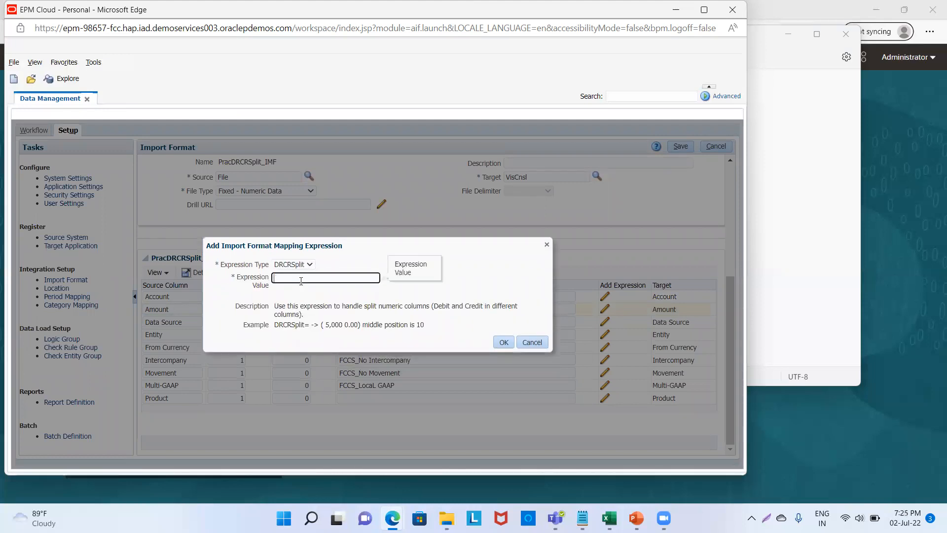
key("alt+Tab")
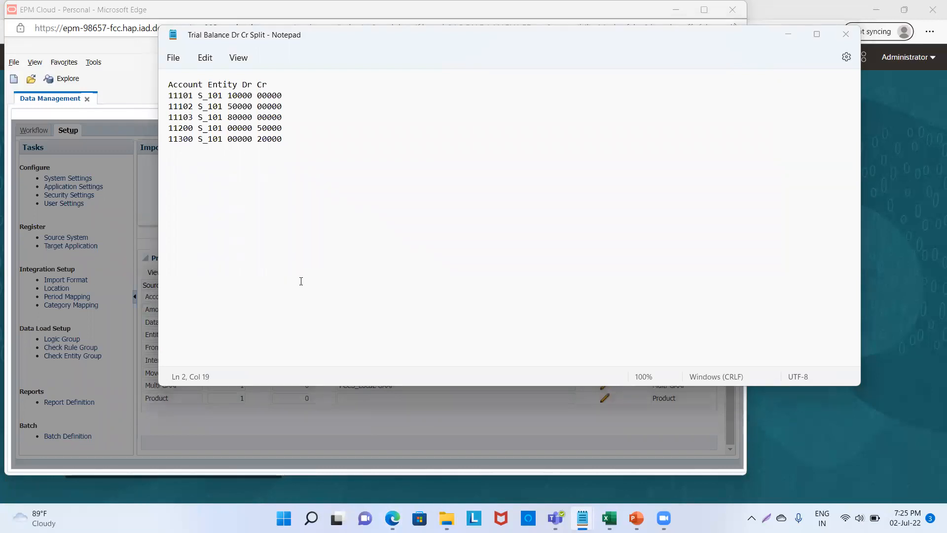
key("alt+Tab")
type("6")
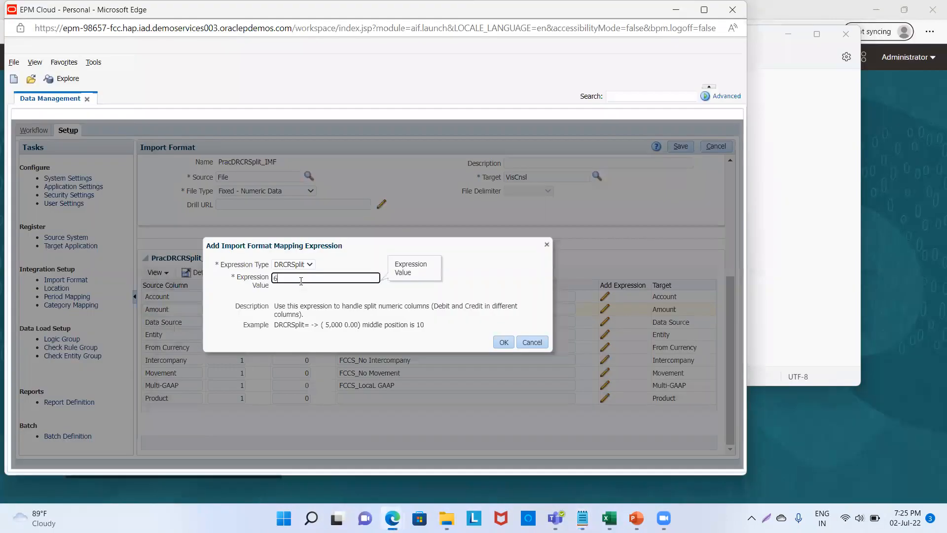
left_click(510, 338)
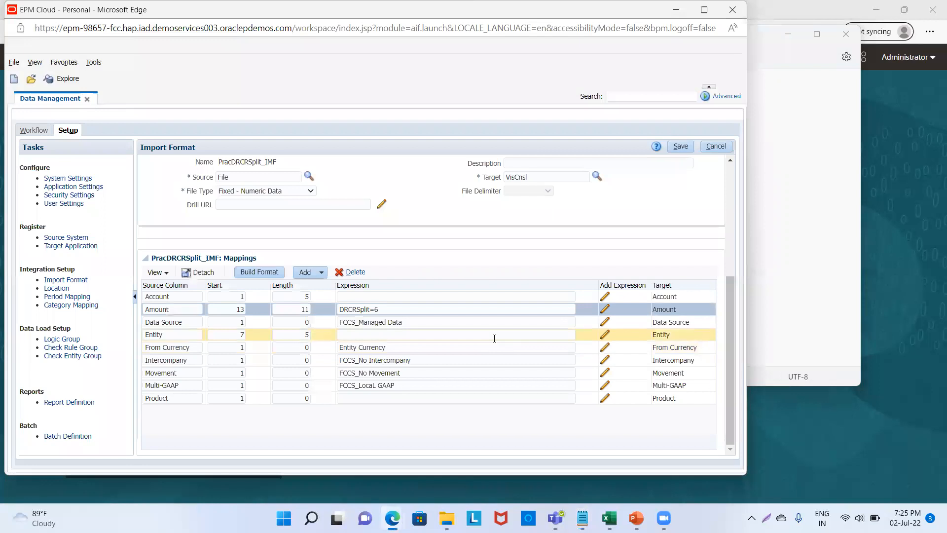
left_click(683, 147)
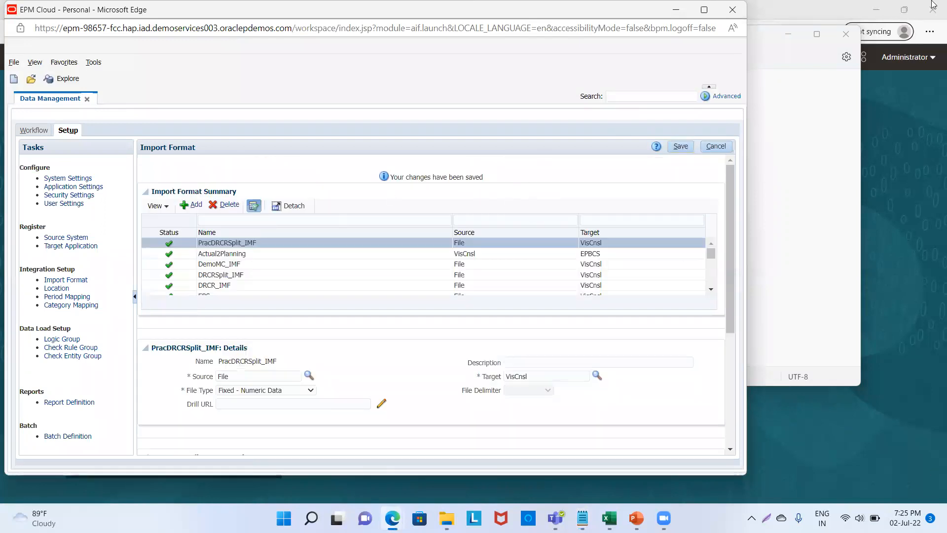
- Add a new location in the integration setup and name it PracDRCRSplit_LOC
left_click(54, 289)
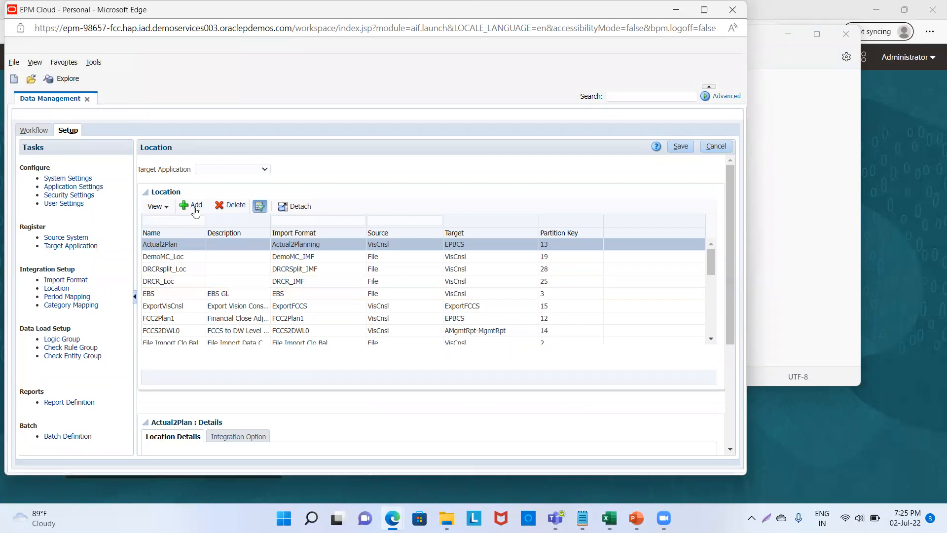
left_click(195, 207)
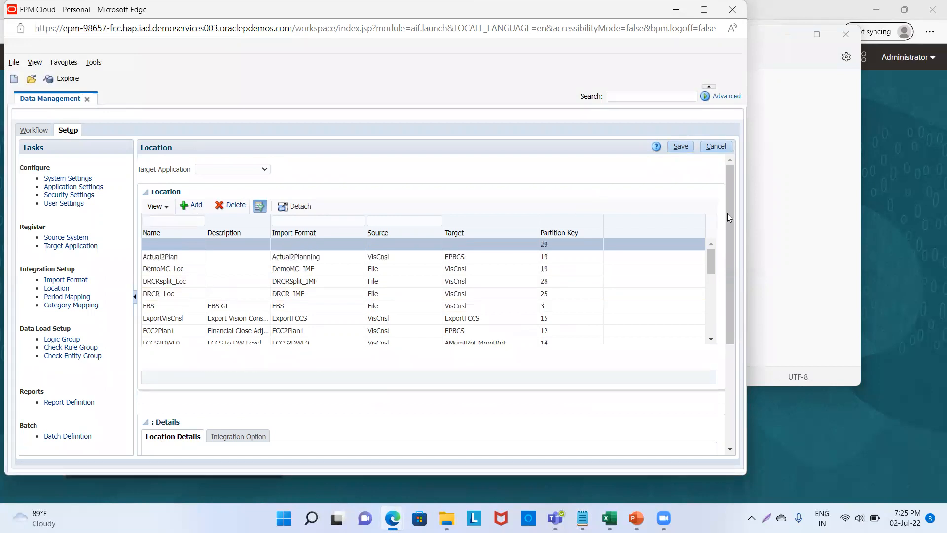
scroll(729, 244, "down", 3)
left_click(296, 298)
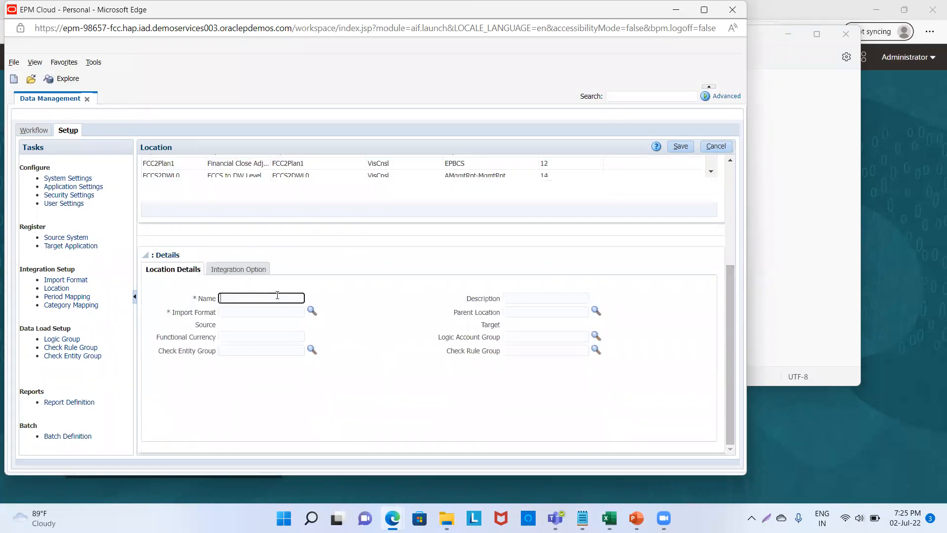
type("PracDRCRSploir")
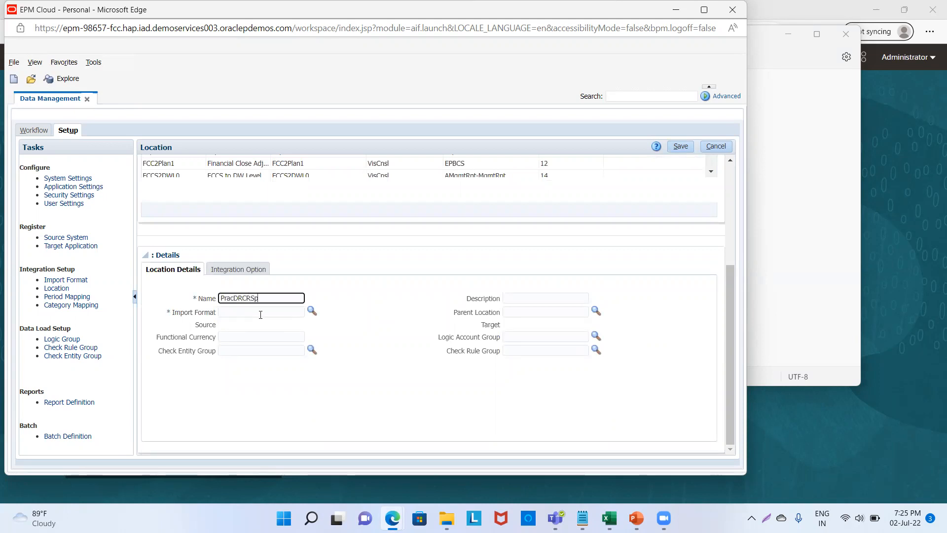
key("BackSpace")
key("BackSpace")
type("it_LOC")
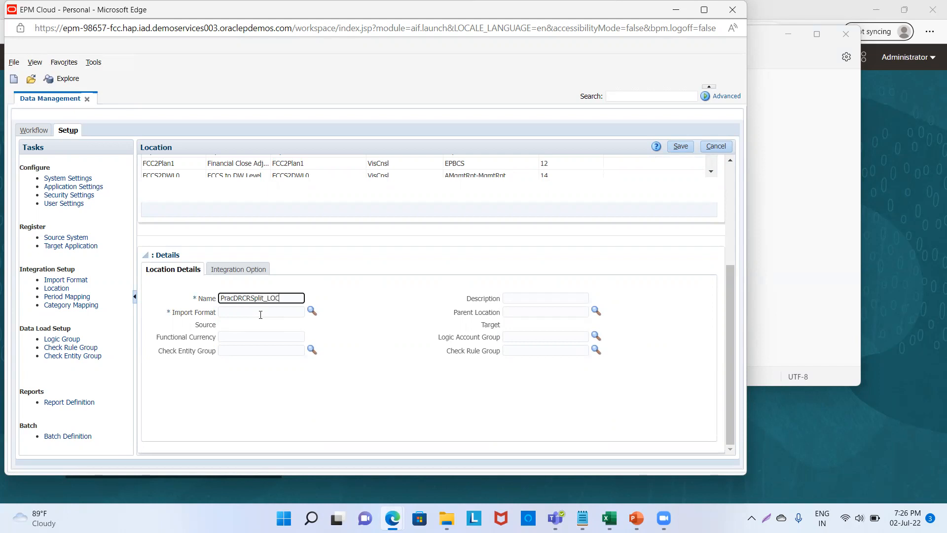
key("Tab")
- Assign the import format PracDRCRSplit_IMF to the new location and save it
left_click(260, 311)
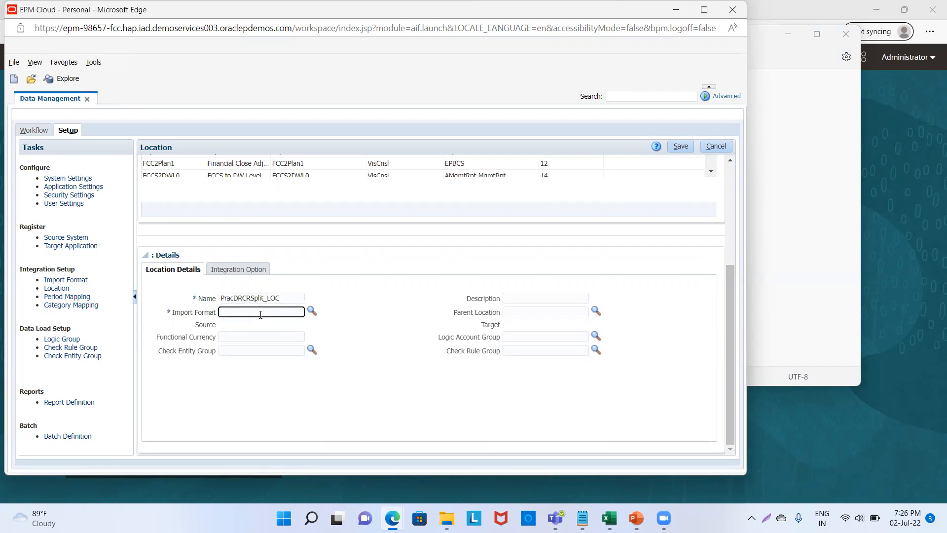
left_click(310, 313)
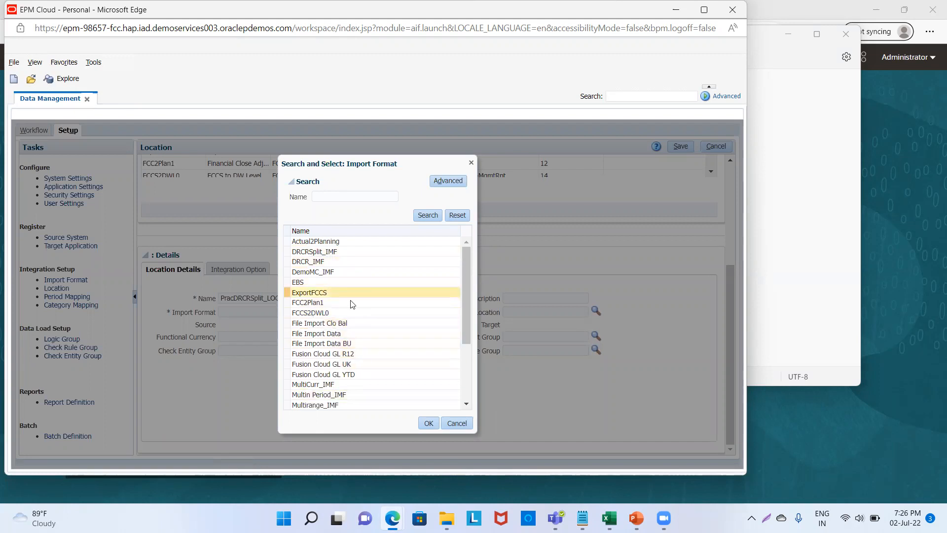
left_click_drag(469, 326, 469, 374)
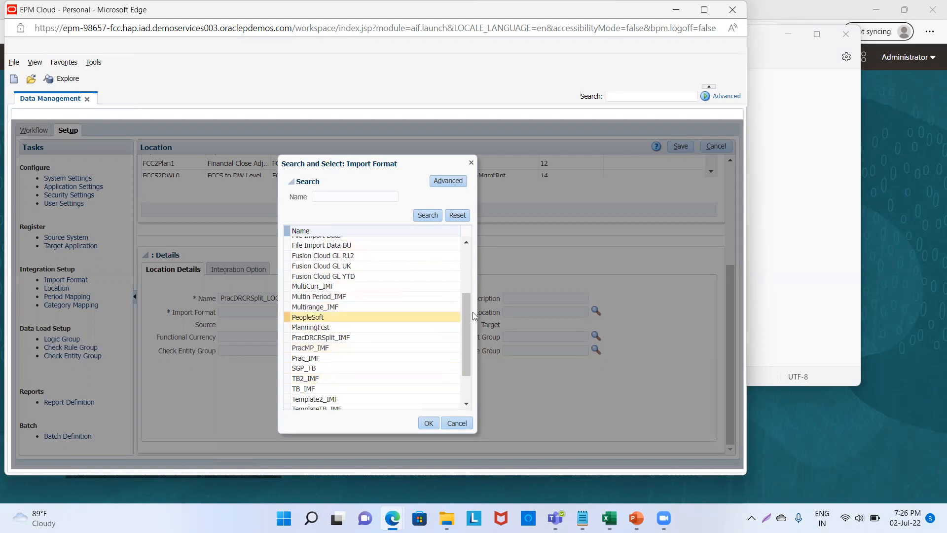
left_click(364, 337)
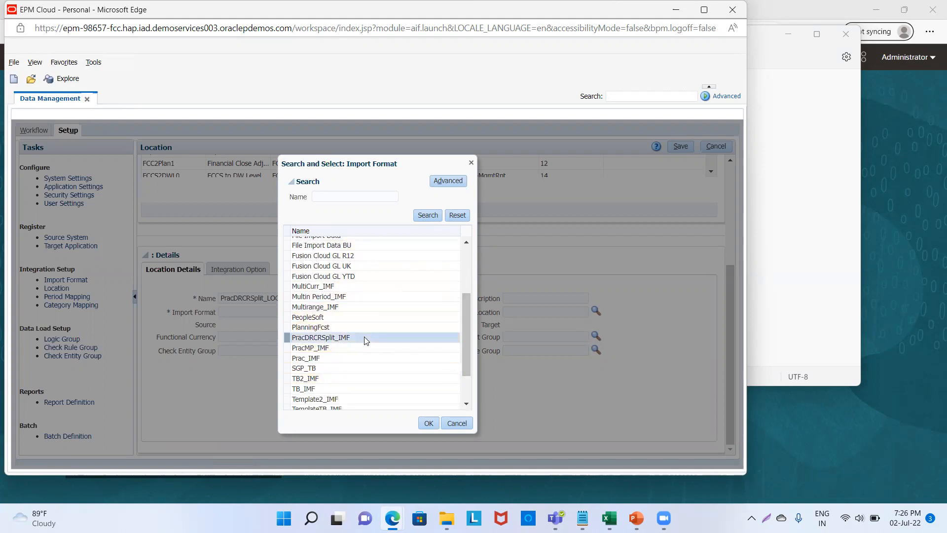
left_click(429, 425)
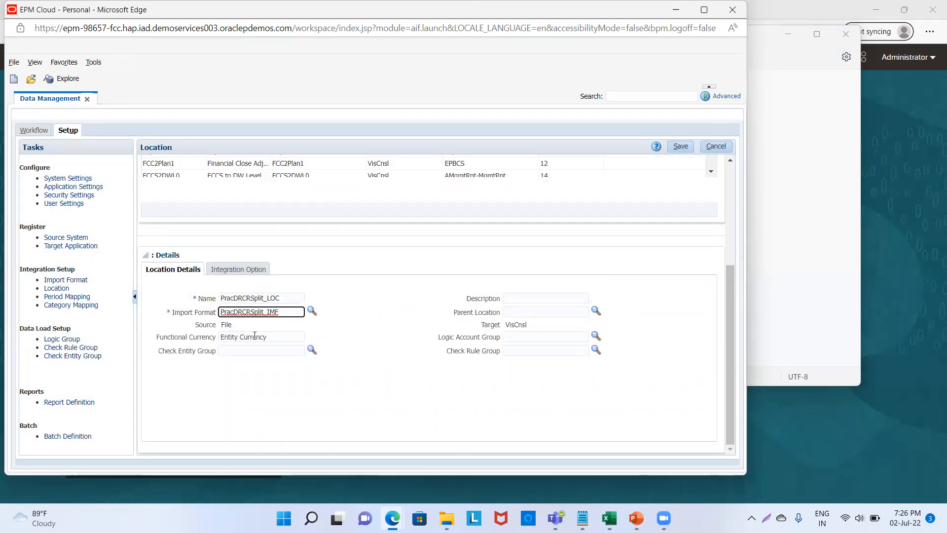
key("Tab")
key("Tab")
key("Tab")
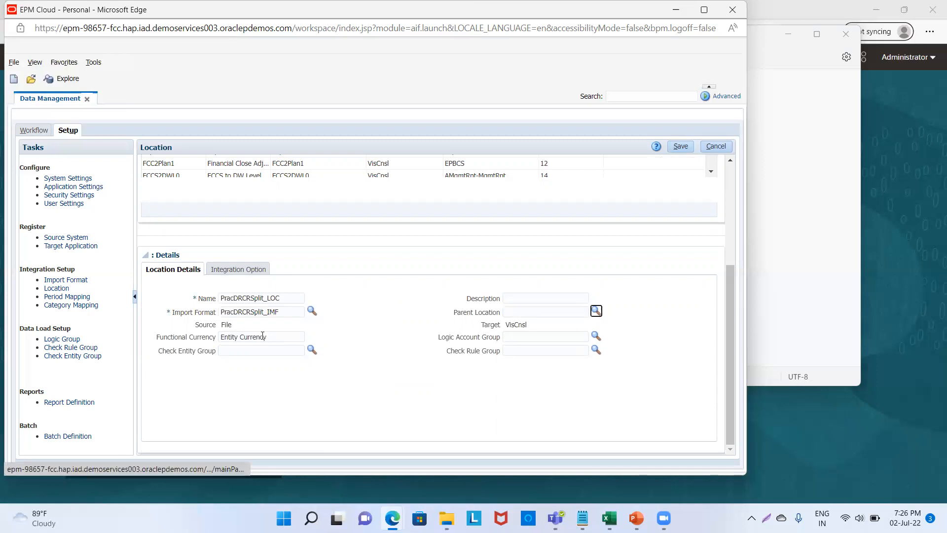
key("Tab")
key("Tab")
key("Tab")
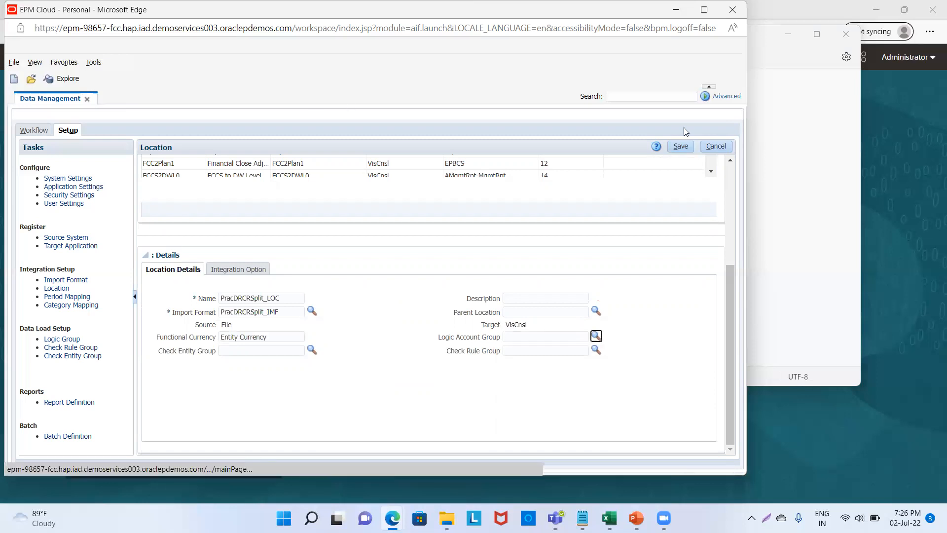
left_click(681, 146)
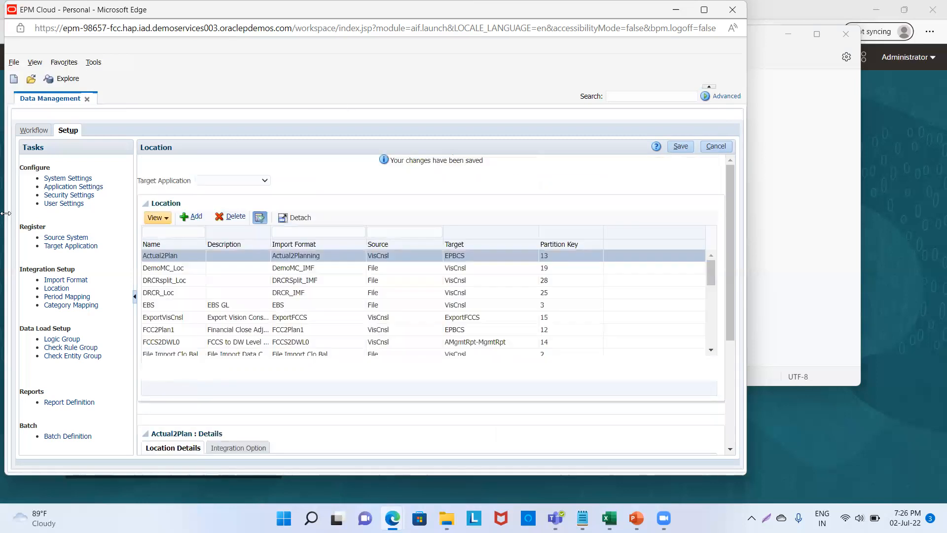
- Open the data load mapping workflow and choose PracDRCRSplit_LOC as the point of view's location
left_click(33, 130)
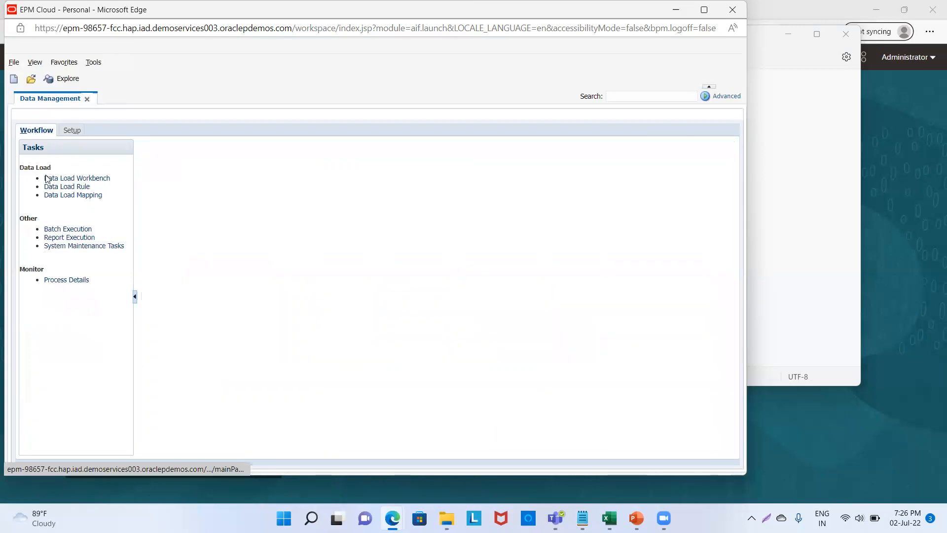
left_click(75, 195)
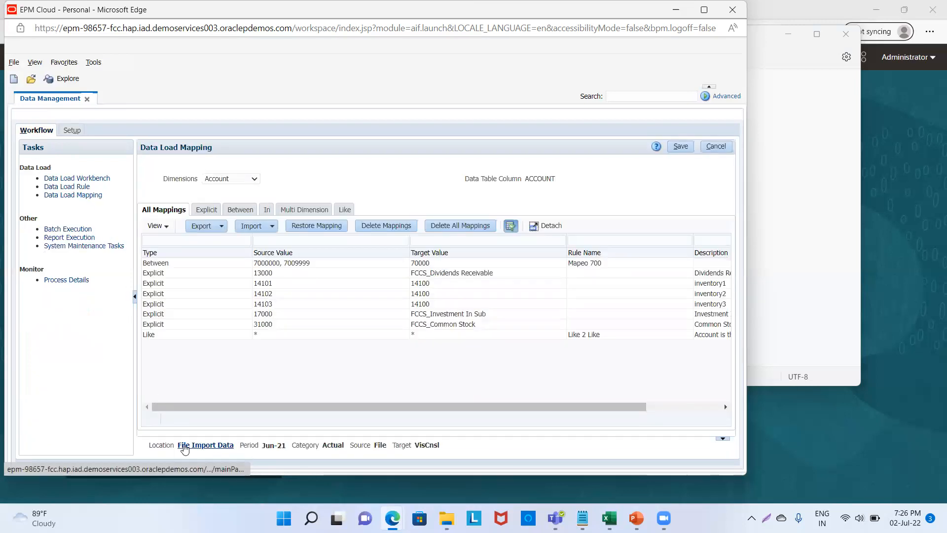
left_click(184, 446)
left_click(489, 255)
left_click(457, 216)
left_click(427, 216)
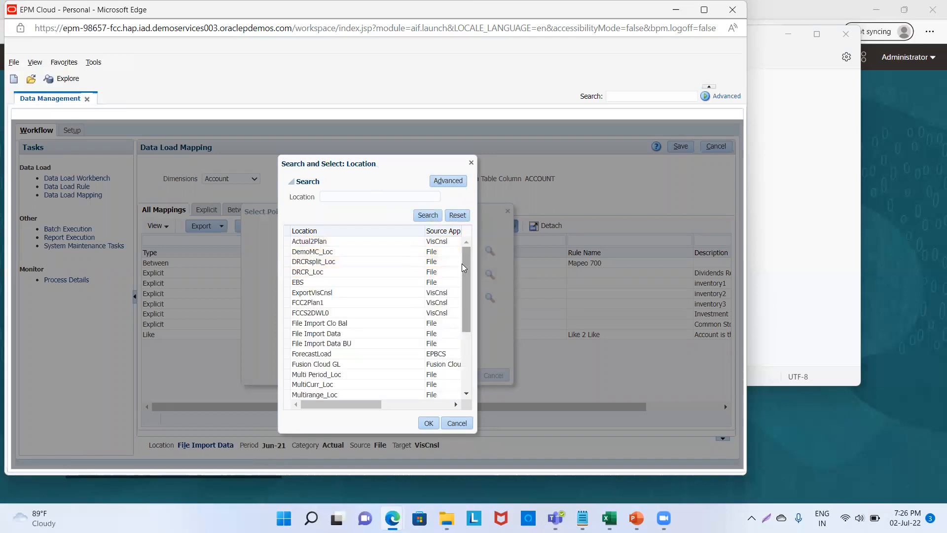
left_click_drag(464, 268, 464, 305)
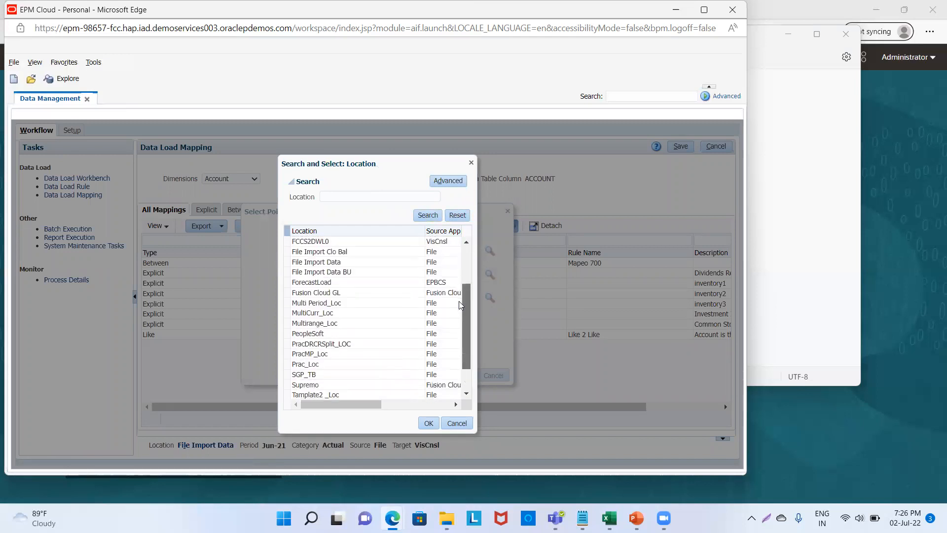
left_click(319, 343)
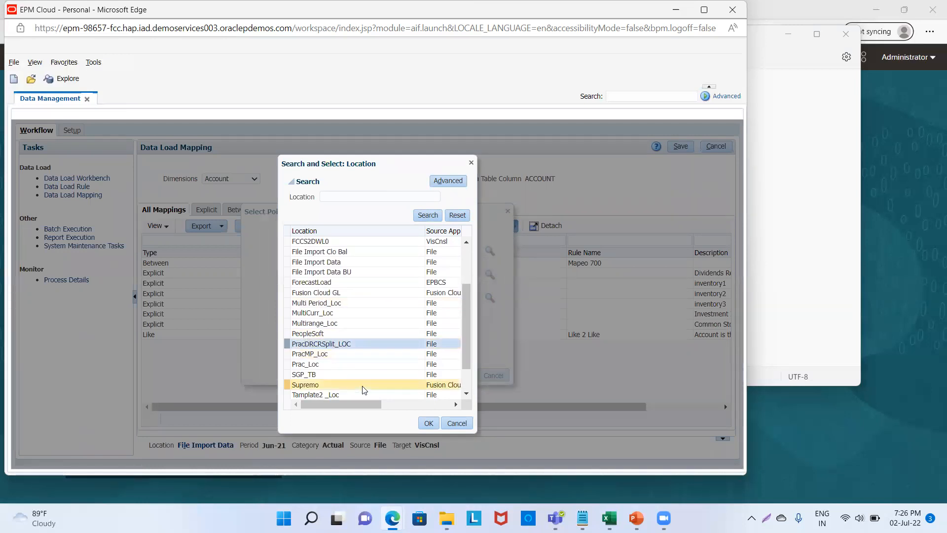
left_click(428, 423)
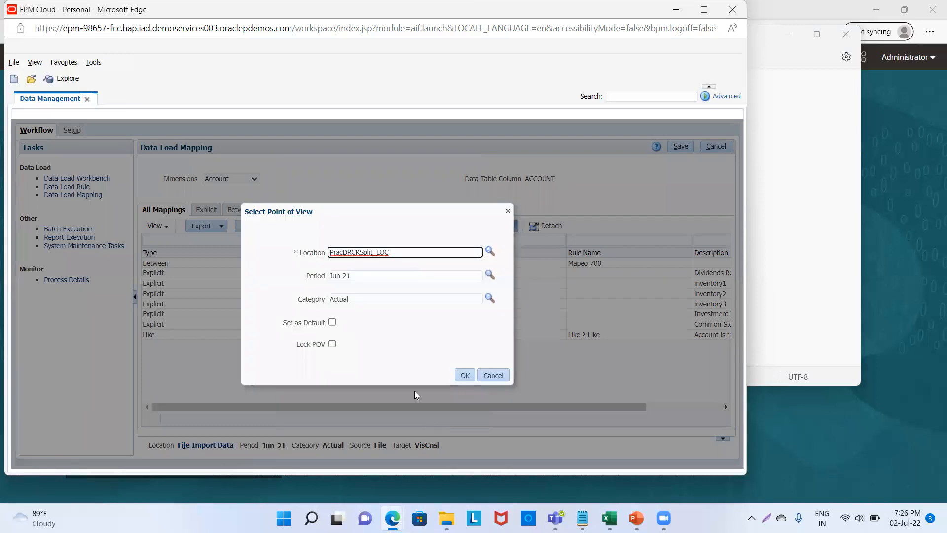
- Set the point of view's period to Jan-15 and apply the point of view
left_click(366, 276)
key("BackSpace")
key("BackSpace")
key("BackSpace")
key("BackSpace")
key("BackSpace")
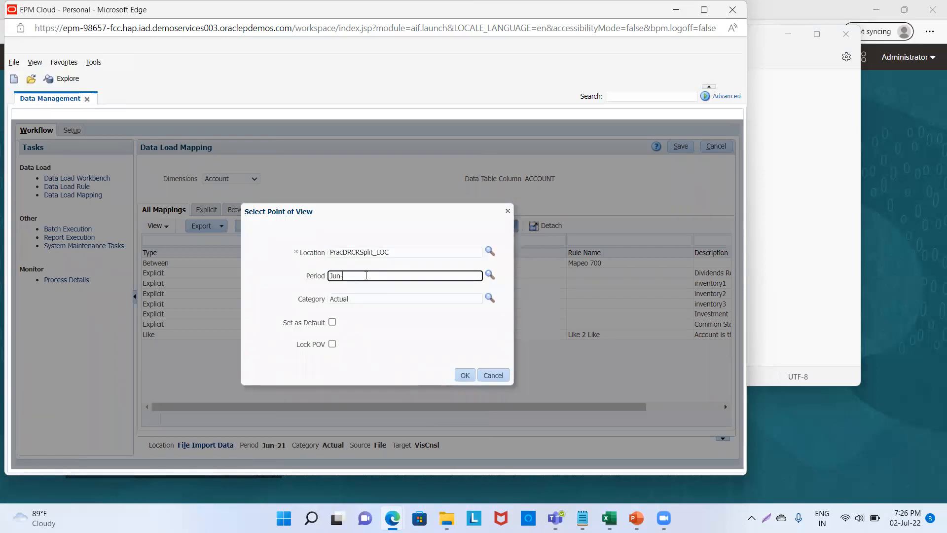
type("an-15")
left_click(464, 376)
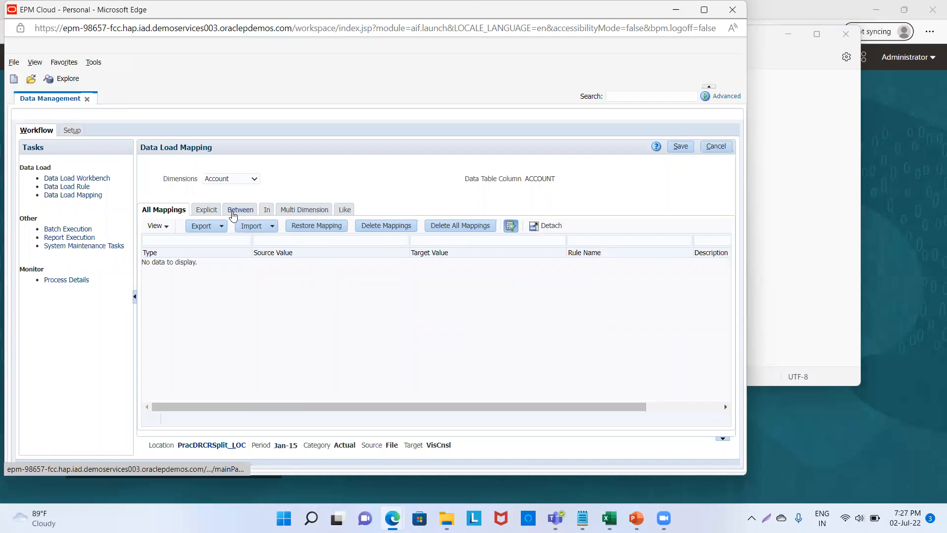
- Add a Like mapping for the Account dimension with source *, target * and rule name S1
left_click(341, 216)
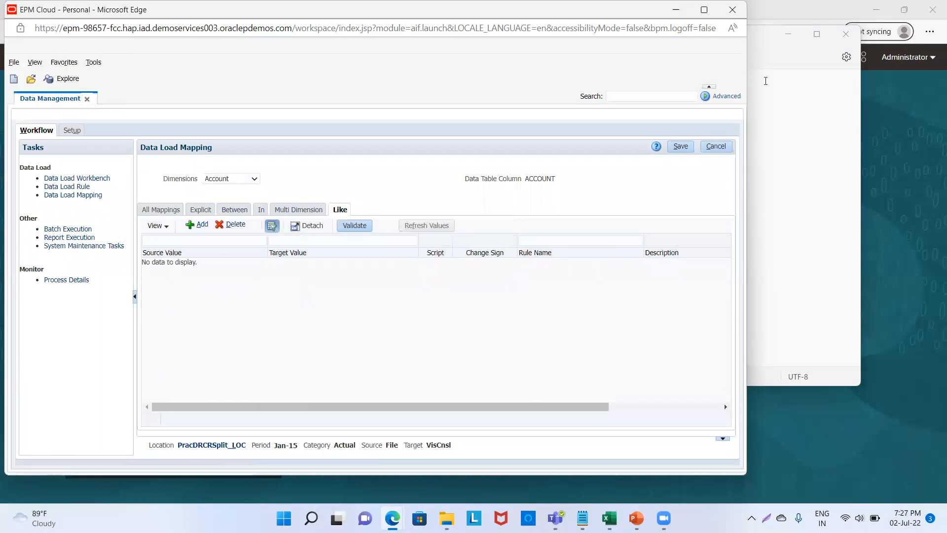
left_click(202, 223)
left_click(196, 264)
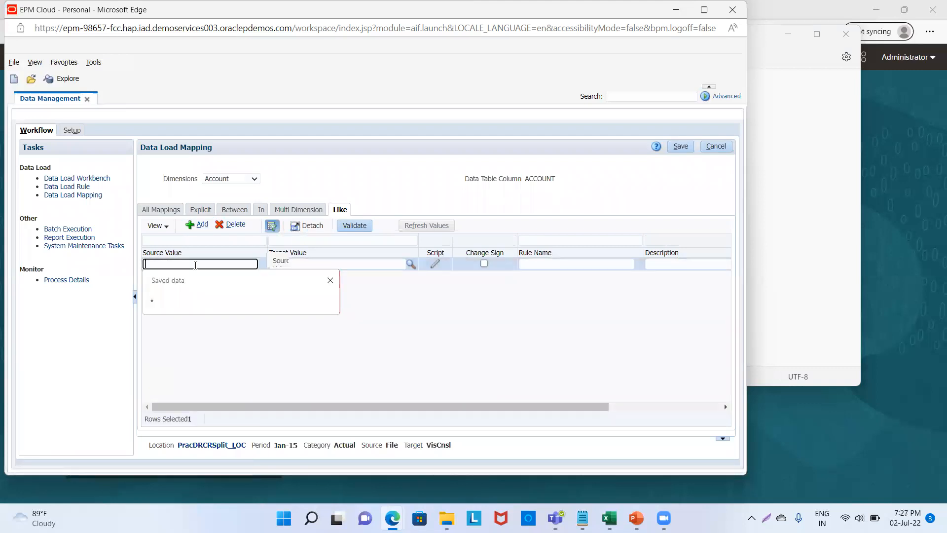
type("*")
left_click(389, 263)
type("*")
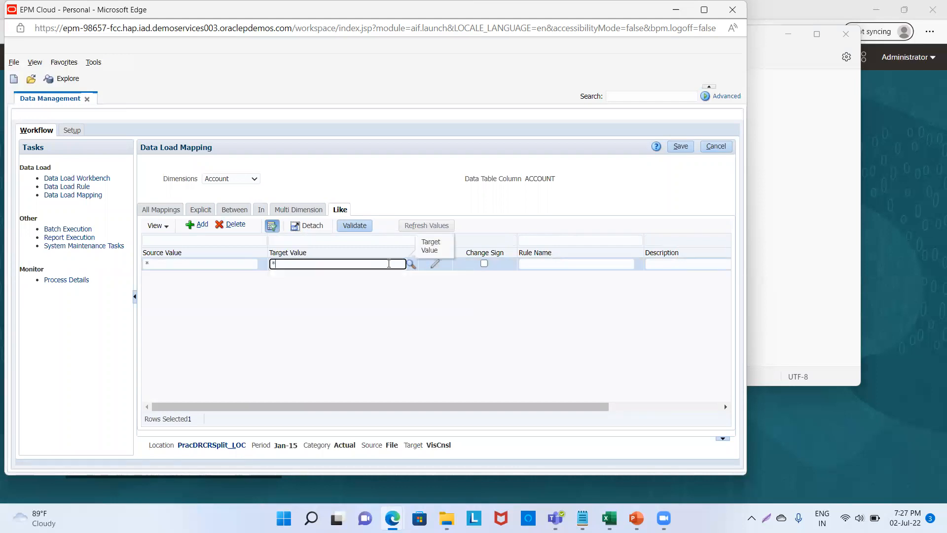
left_click(555, 263)
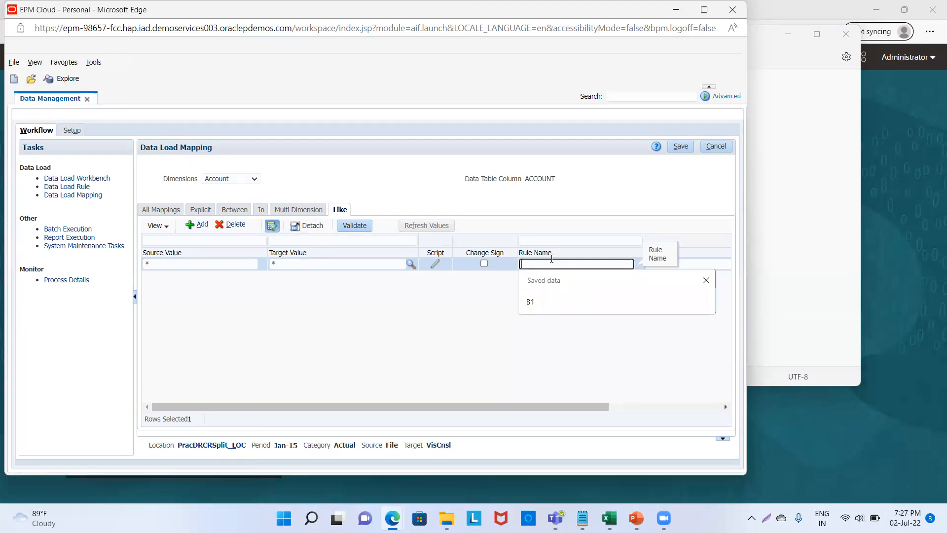
type("S1")
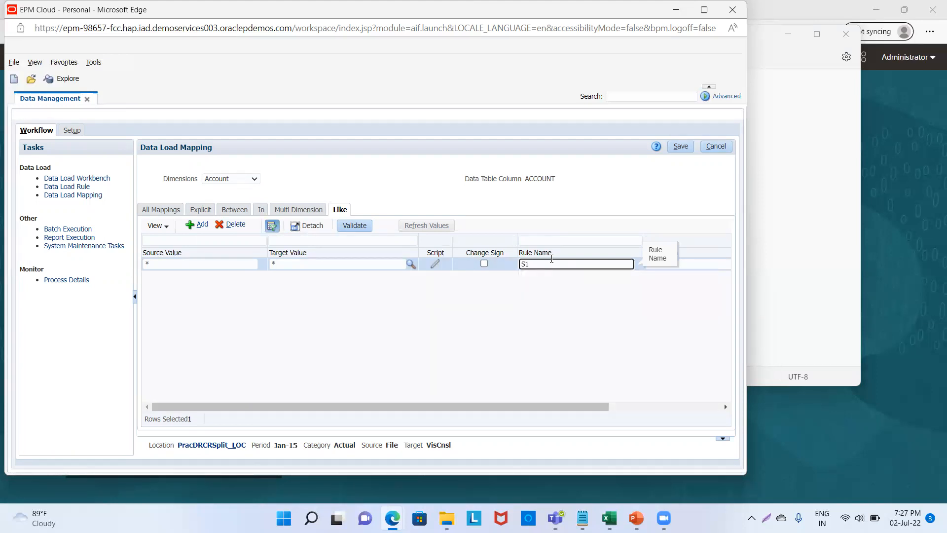
- Save the new Account mapping, and save the existing Like mapping of the Data Source dimension
left_click(681, 146)
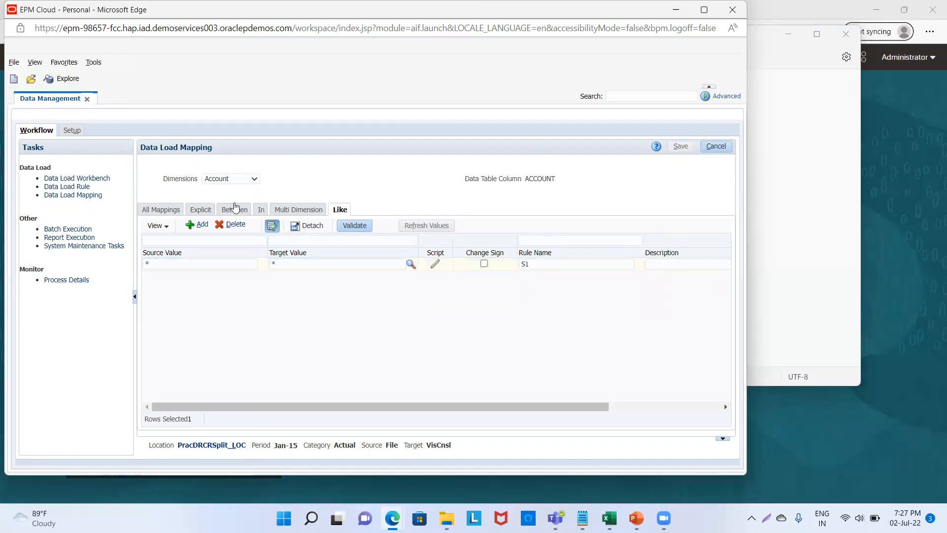
left_click(253, 183)
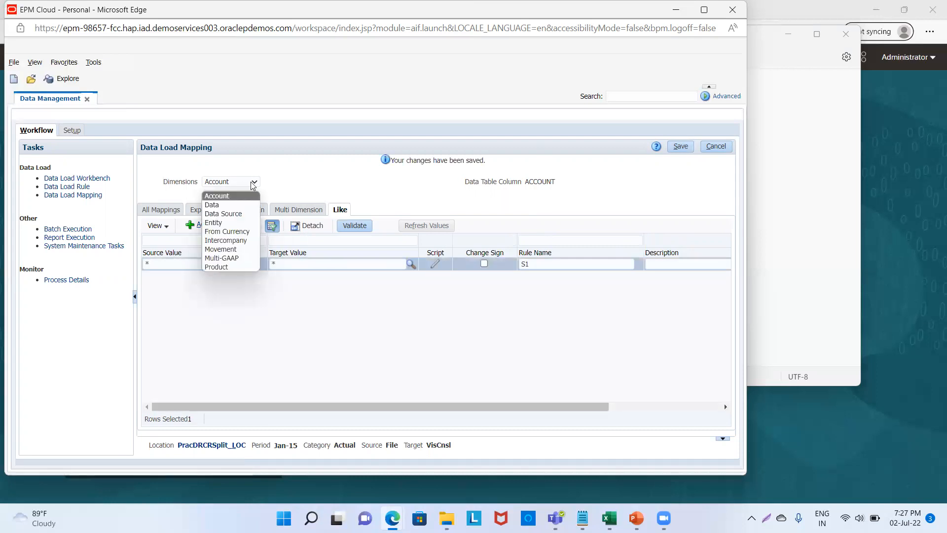
left_click(239, 214)
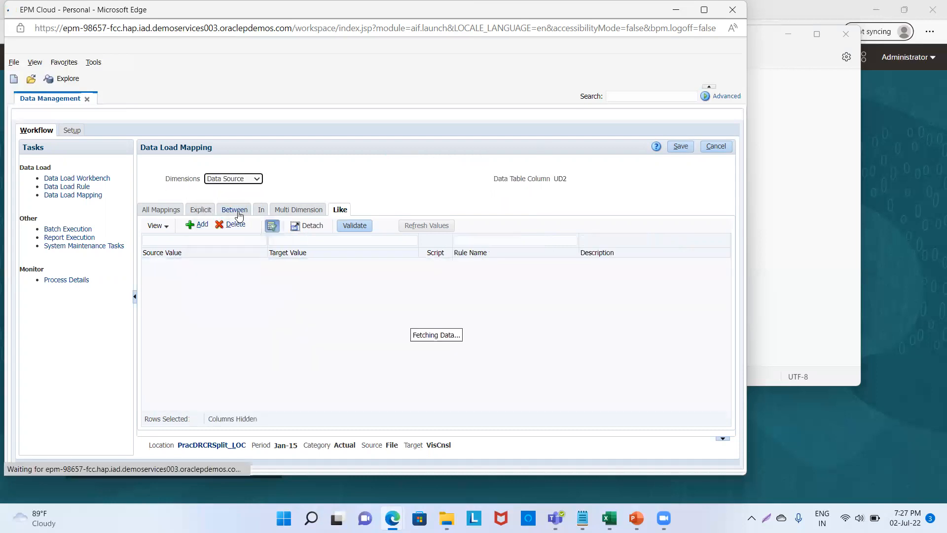
left_click(681, 146)
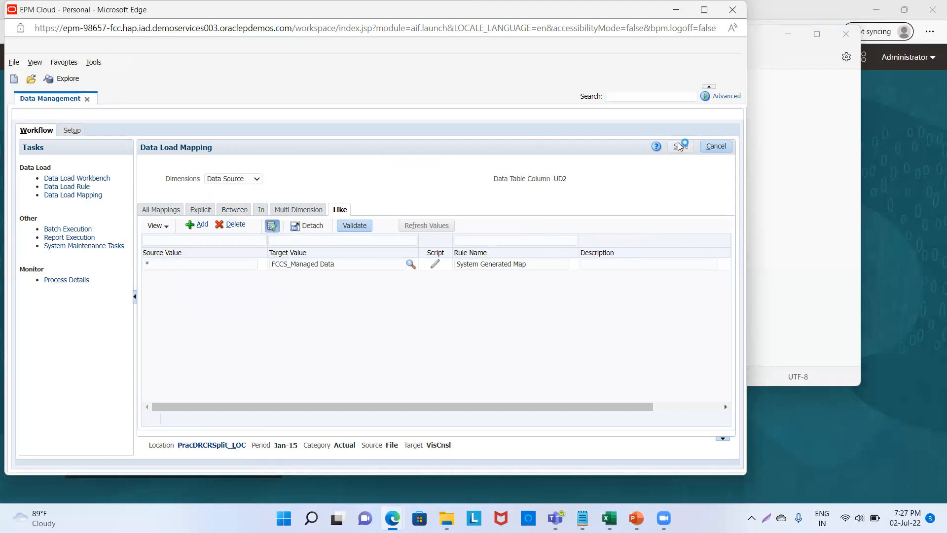
- Add a Like mapping for the Entity dimension with source *, target * and rule name S2, and save it
left_click(249, 182)
left_click(233, 222)
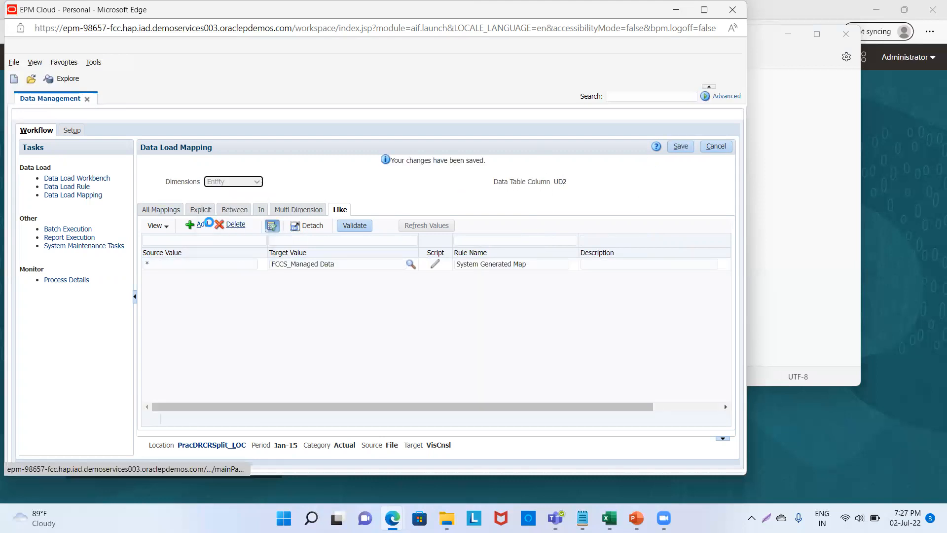
left_click(201, 226)
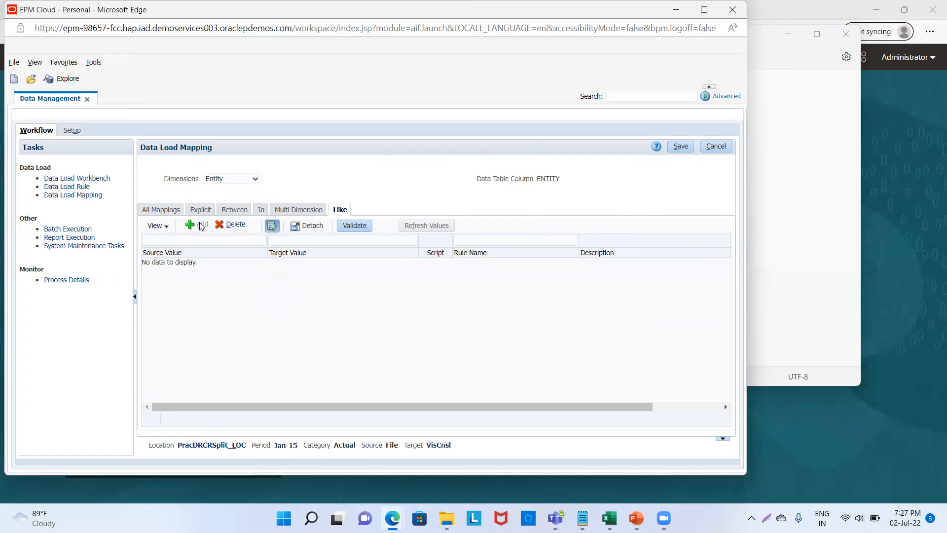
left_click(199, 262)
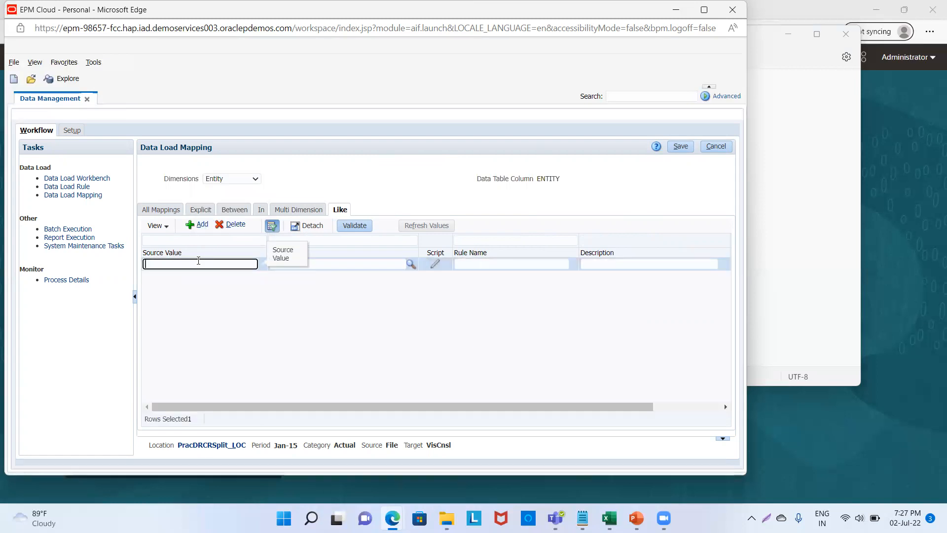
type("*")
left_click(326, 265)
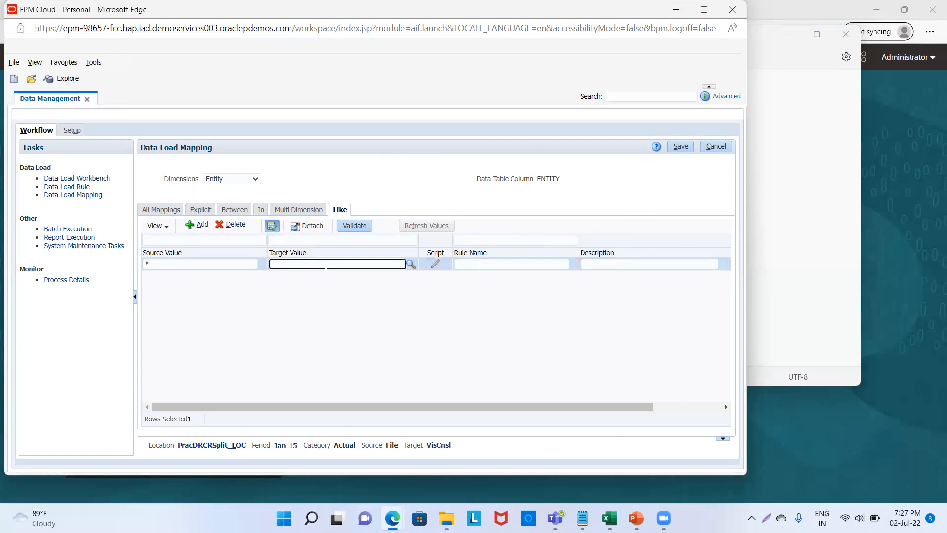
type("*")
left_click(519, 263)
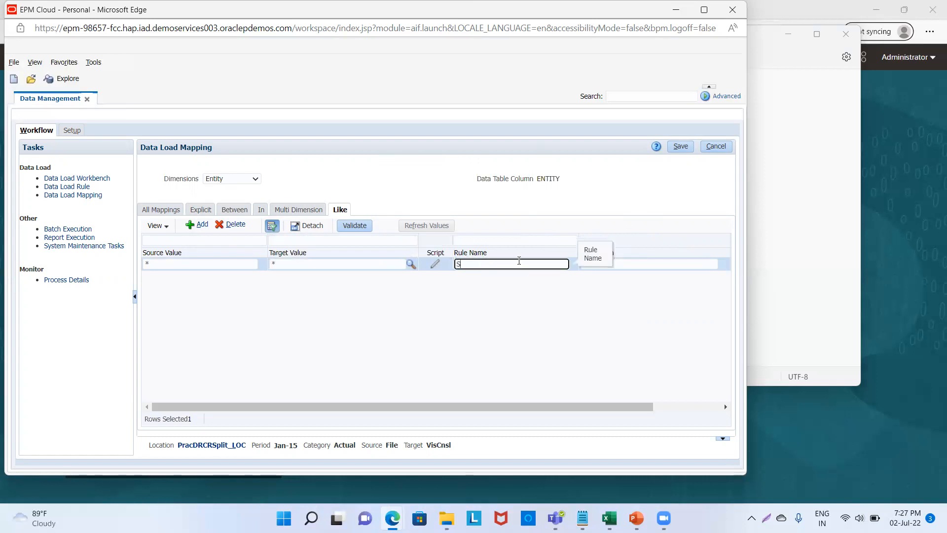
type("S2")
left_click(676, 146)
- Add a Like mapping for the From Currency dimension with source *, target * and rule name S3, and save it
left_click(240, 183)
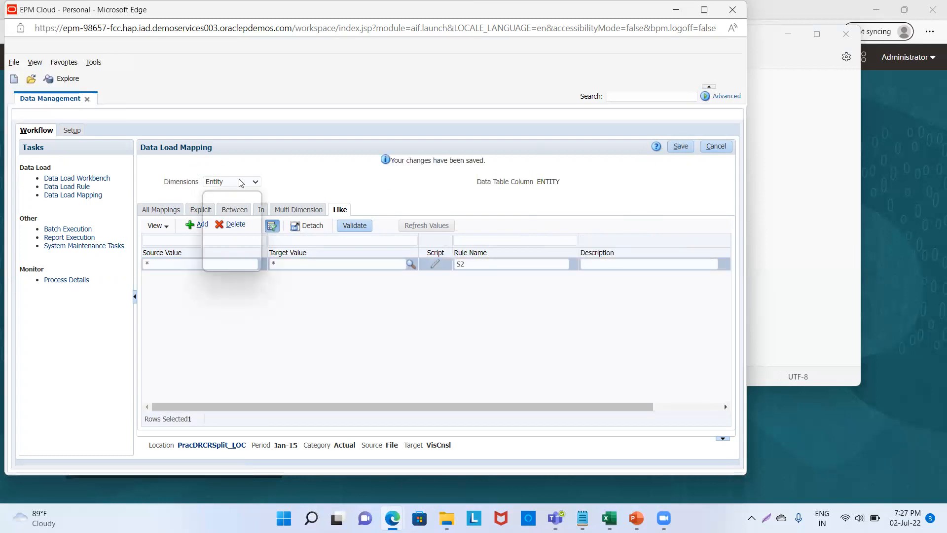
left_click(241, 232)
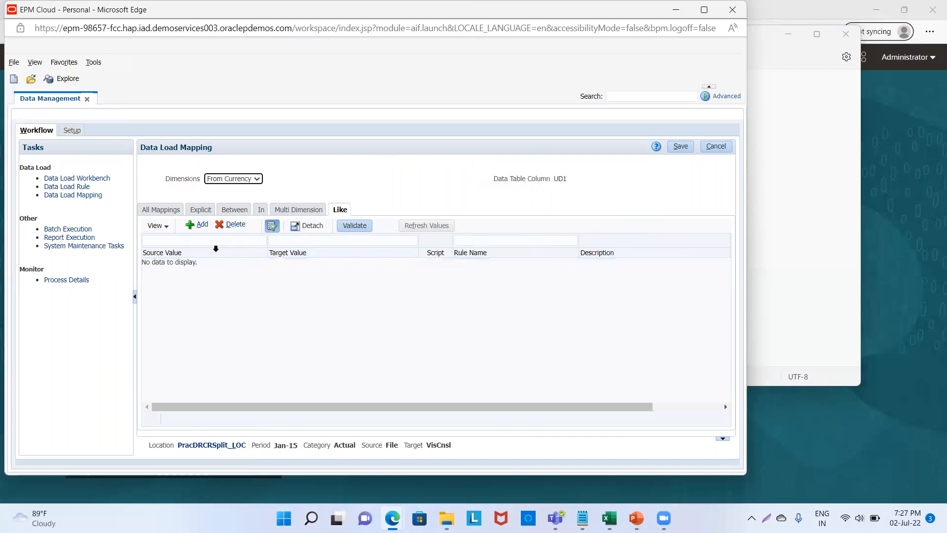
left_click(201, 225)
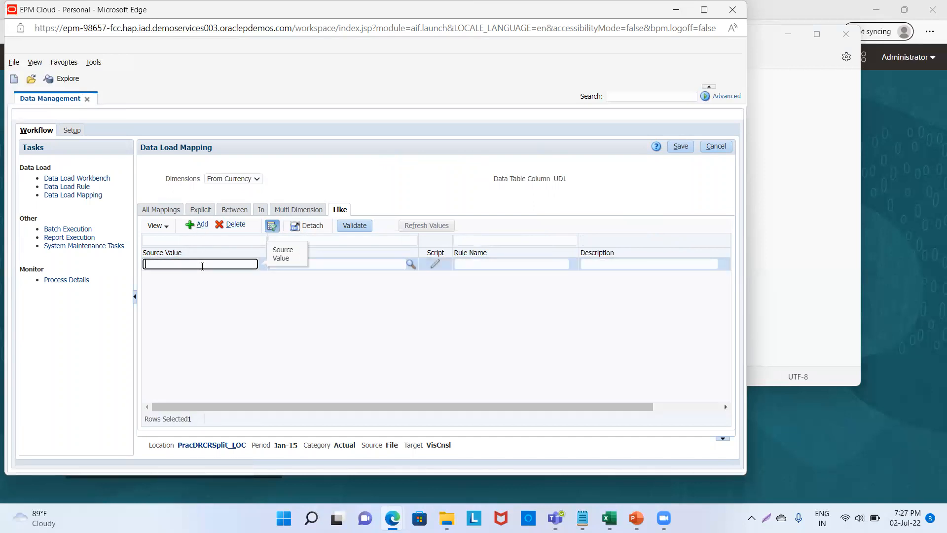
left_click(318, 267)
type("*")
left_click(478, 265)
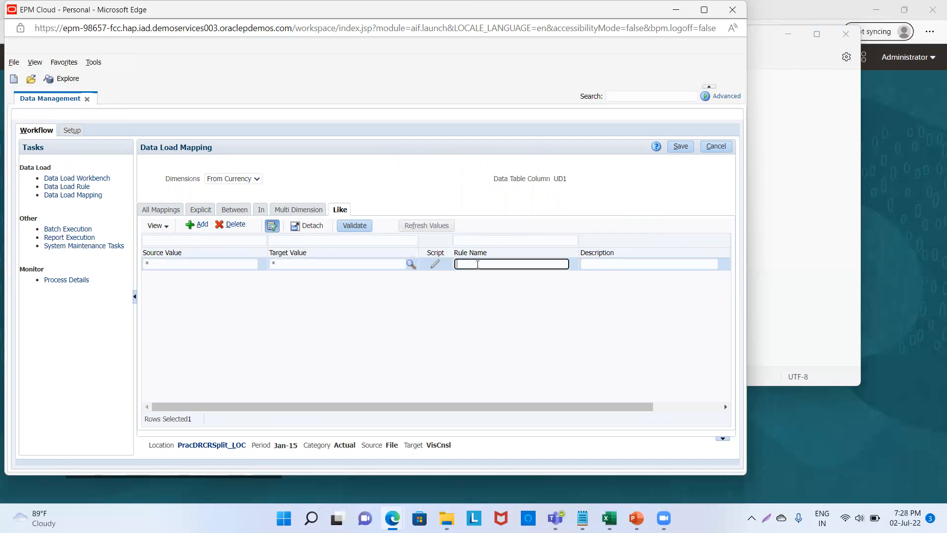
type("S3")
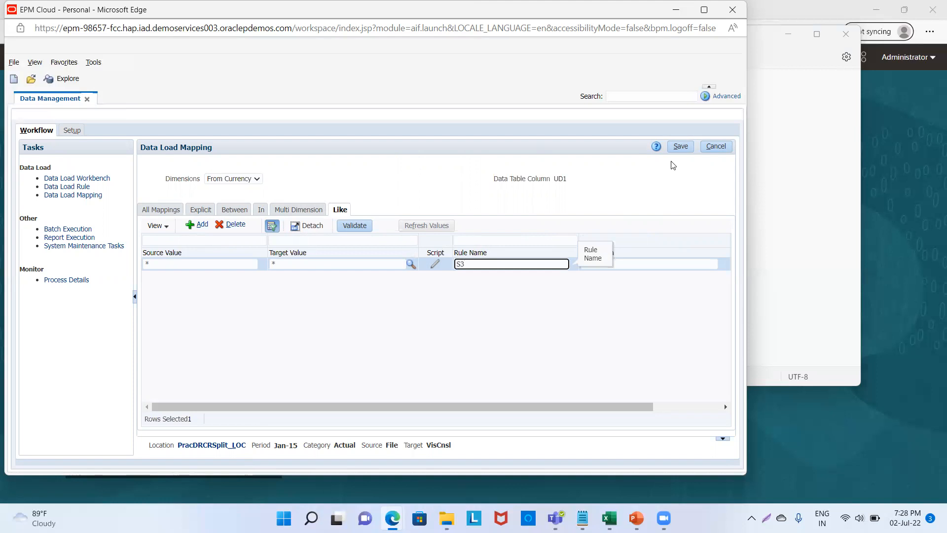
left_click(680, 146)
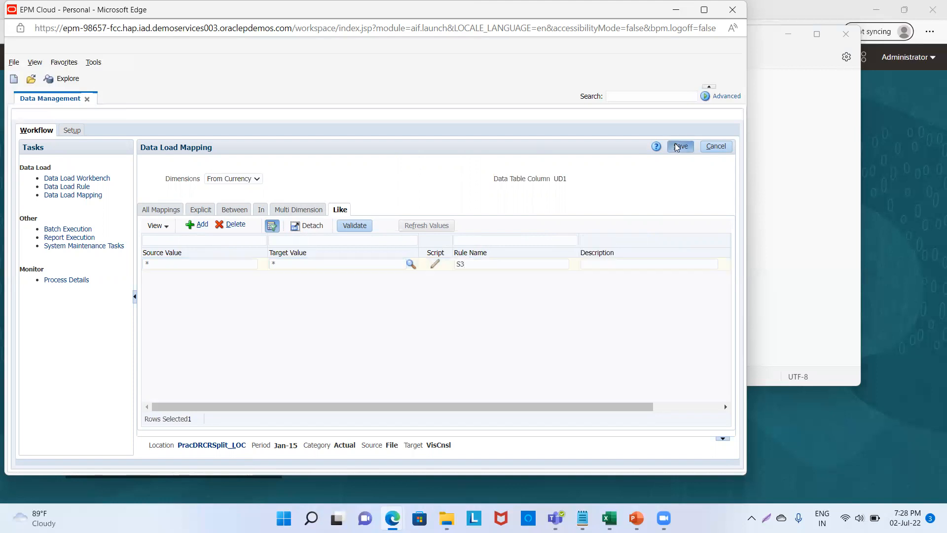
- Add a Like mapping for the Intercompany dimension with source *, target * and rule name S4, and save it
left_click(256, 182)
left_click(246, 240)
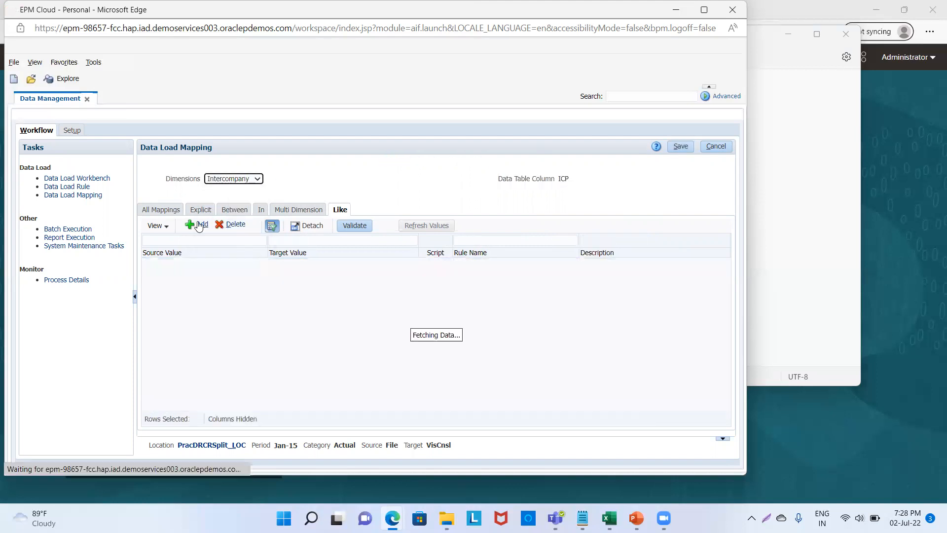
left_click(199, 225)
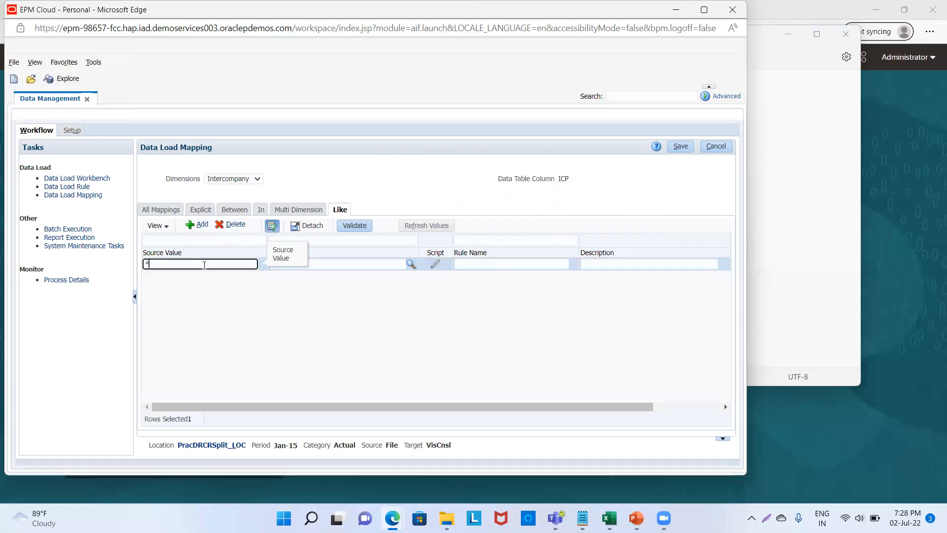
left_click(333, 263)
type("*")
left_click(497, 265)
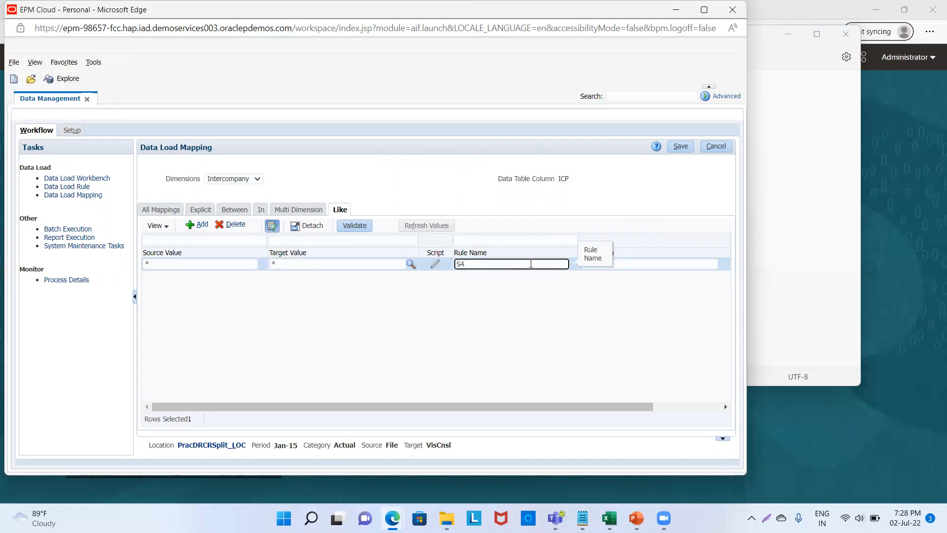
left_click(681, 146)
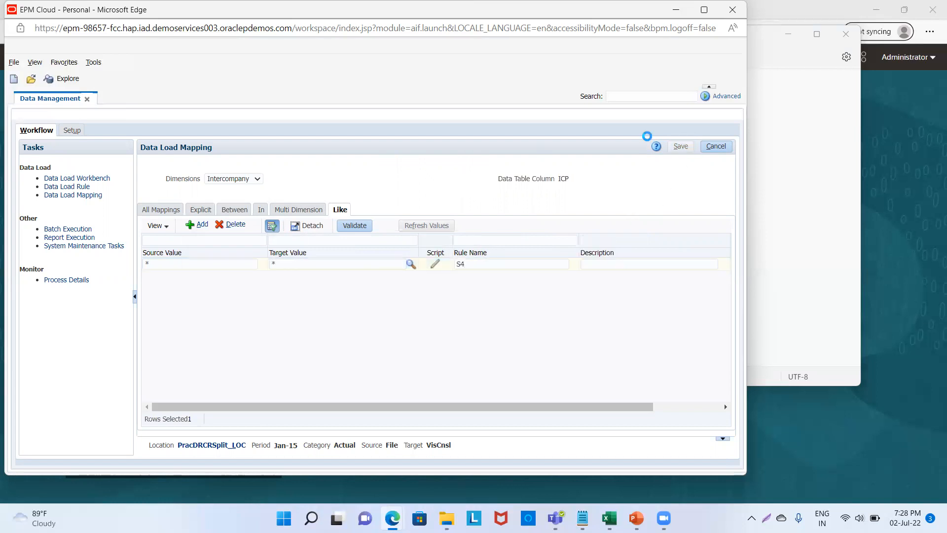
- Save the existing Like mappings of the Movement and Multi-GAAP dimensions
left_click(257, 183)
left_click(242, 251)
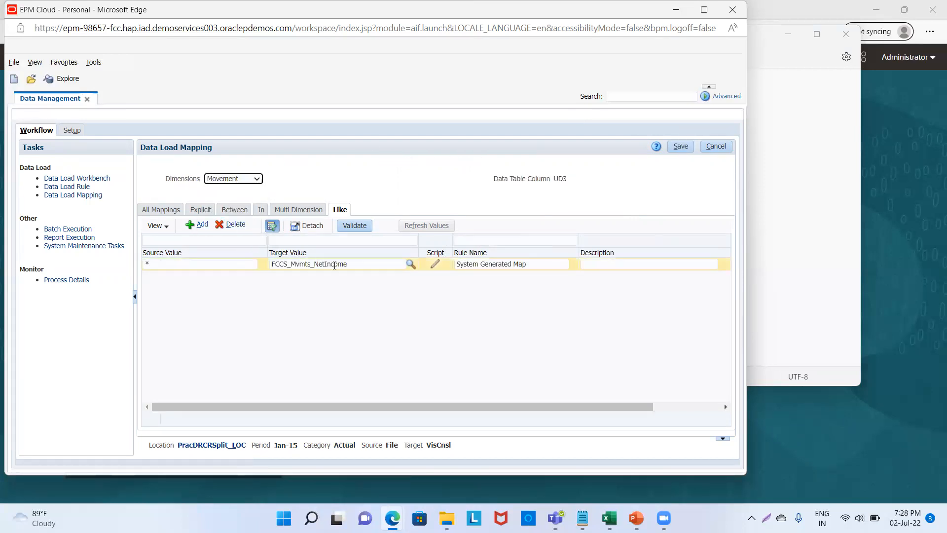
left_click(680, 145)
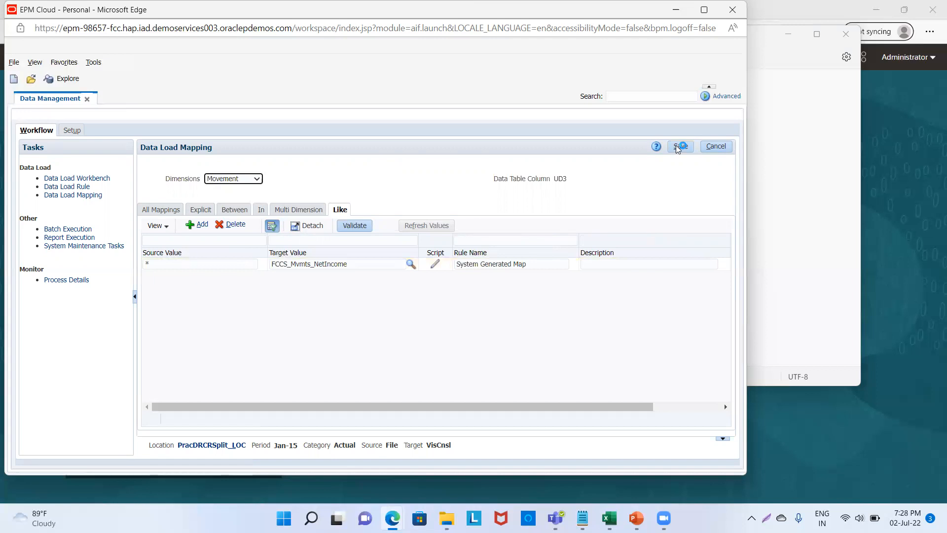
left_click(251, 183)
left_click(247, 258)
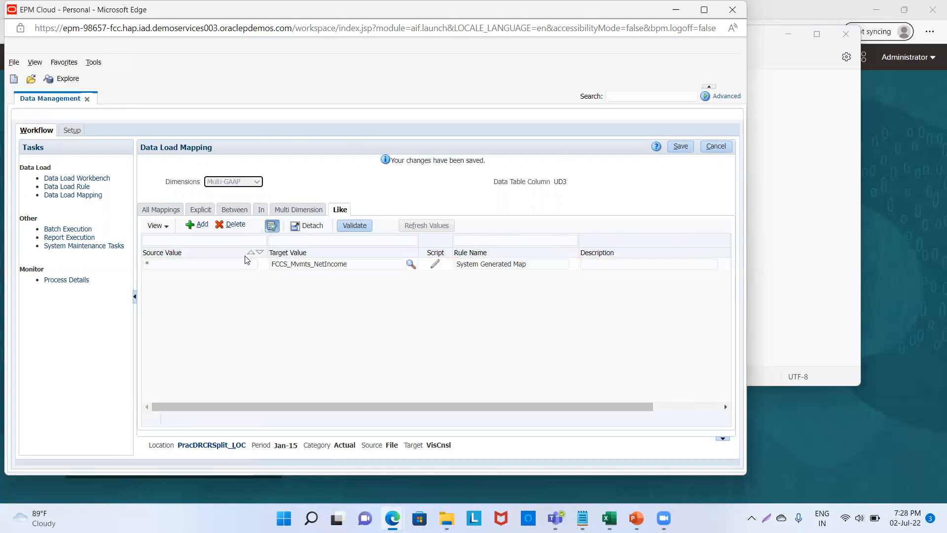
left_click(683, 147)
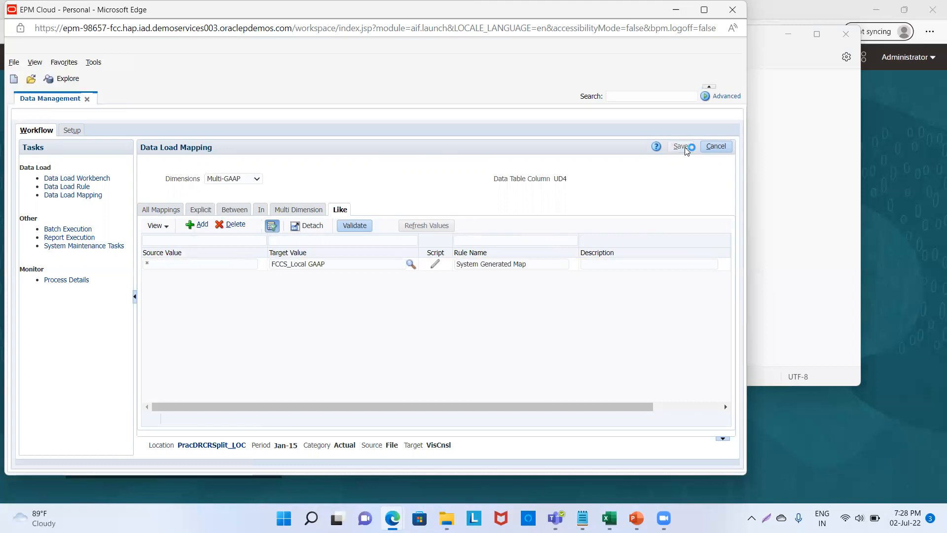
- Add a Like mapping for the Product dimension with source *, target * and rule name S5, and save it
left_click(255, 183)
left_click(246, 267)
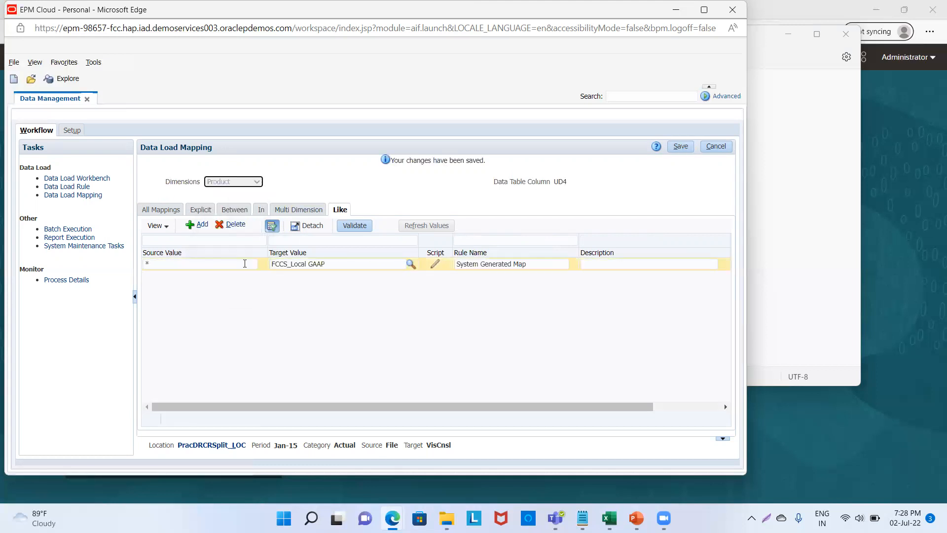
left_click(201, 226)
left_click(203, 265)
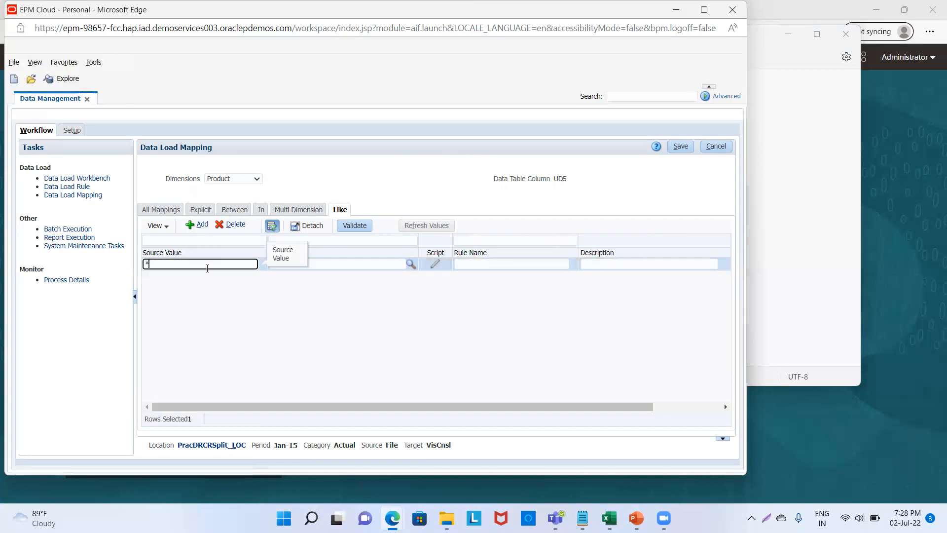
type("*")
left_click(324, 264)
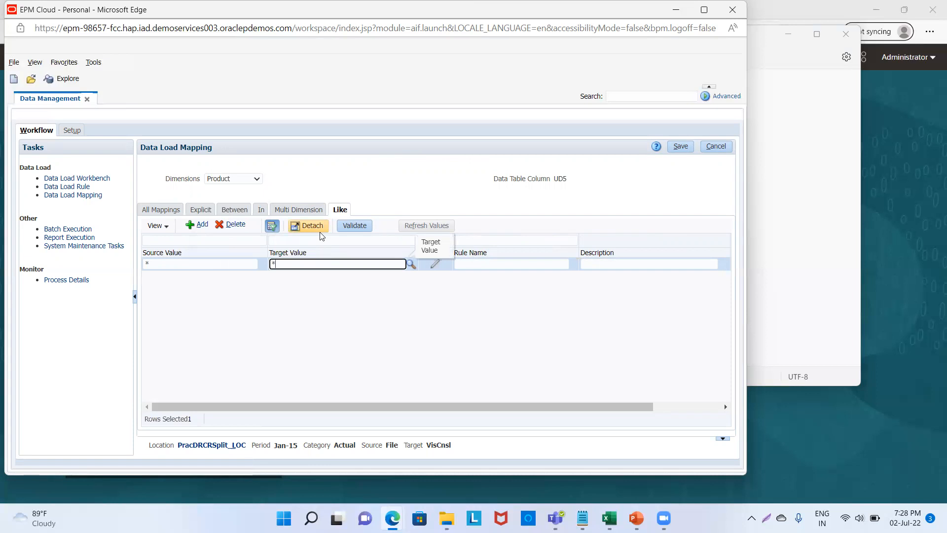
left_click(522, 264)
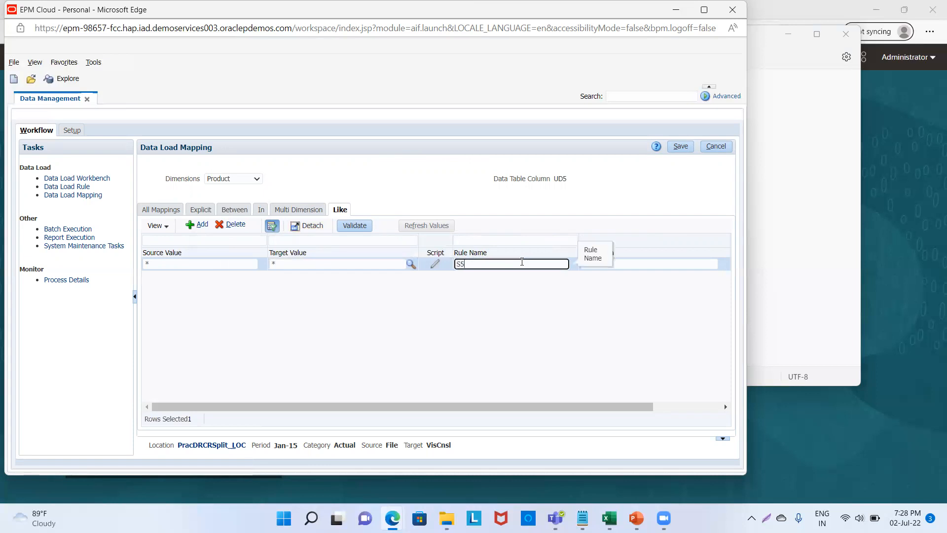
type("S5")
left_click(685, 148)
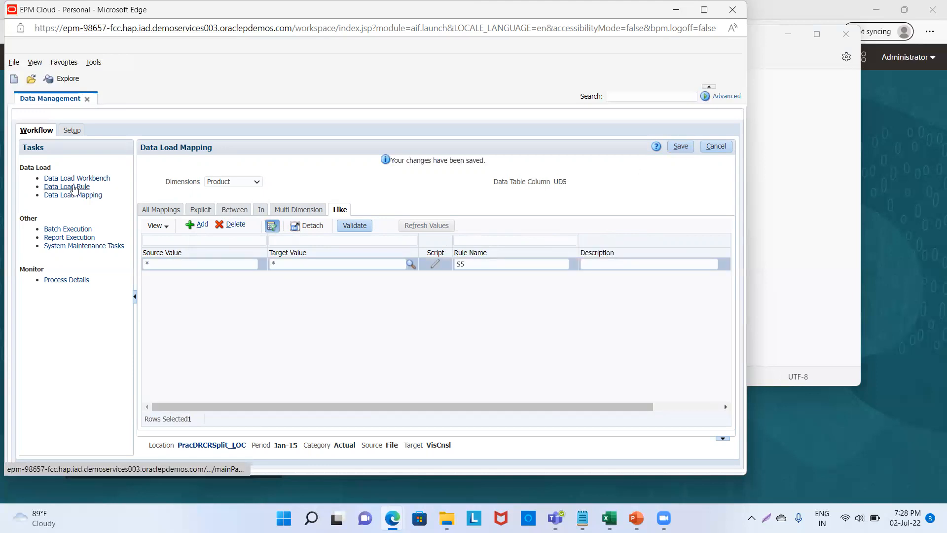
- Add a data load rule for the PracDRCRSplit_LOC location and name it PracDRCRSplit_DLR
left_click(74, 187)
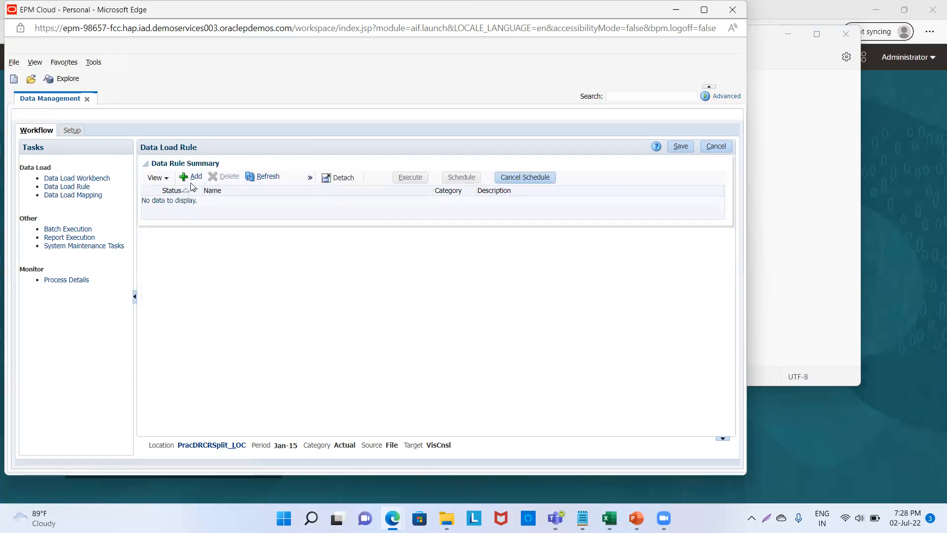
left_click(192, 177)
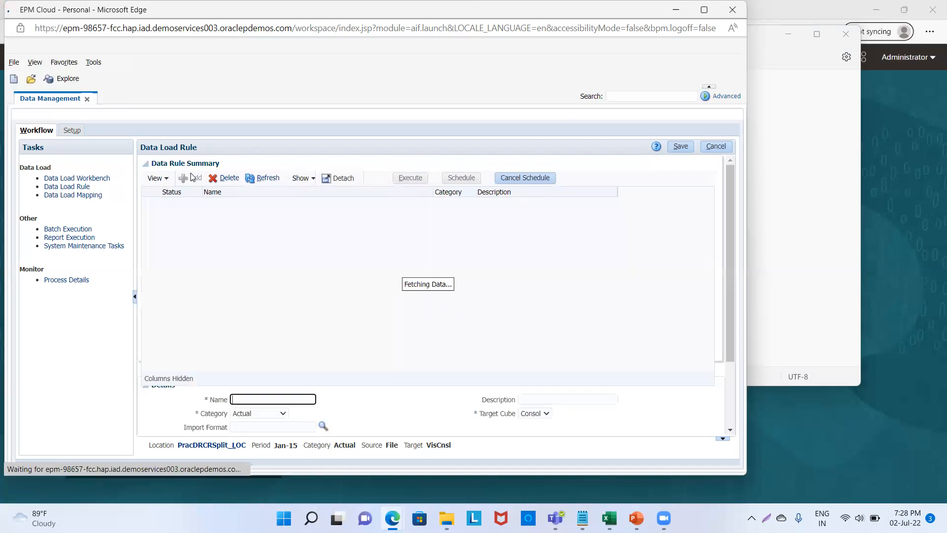
left_click(255, 268)
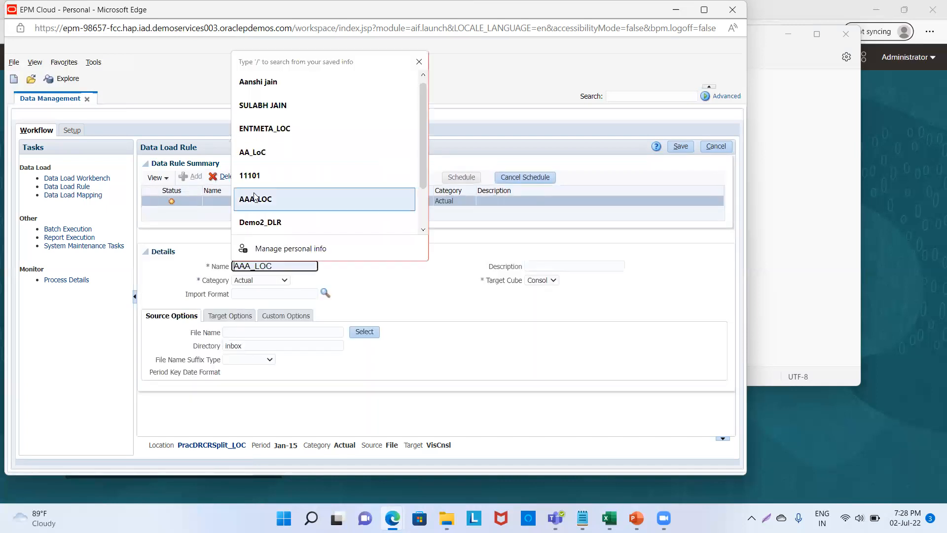
type("Praxc")
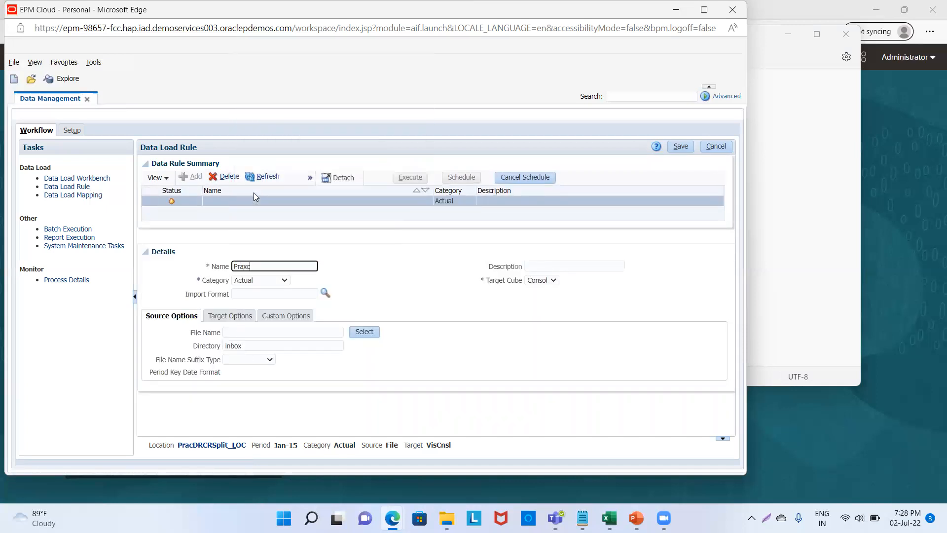
key("BackSpace")
key("BackSpace")
type("cDRCRSplit_DLR")
key("Tab")
key("Tab")
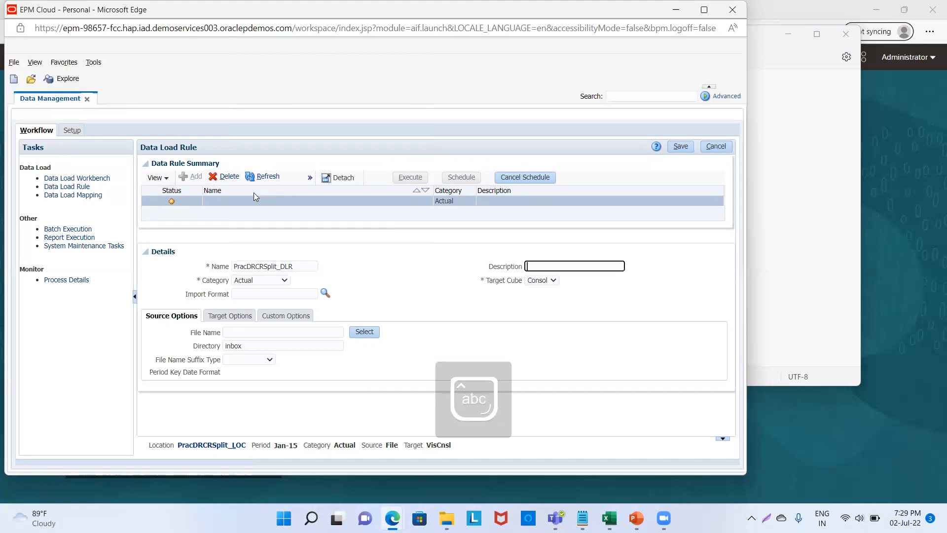
- Assign the PracDRCRSplit_IMF import format to the PracDRCRSplit_DLR rule and save the rule
key("Tab")
key("alt+Down")
key("Tab")
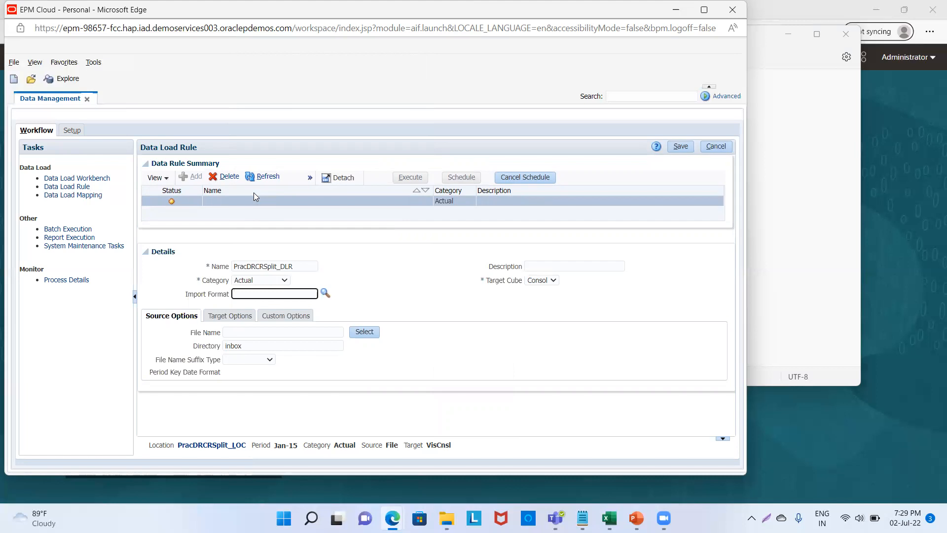
left_click(325, 294)
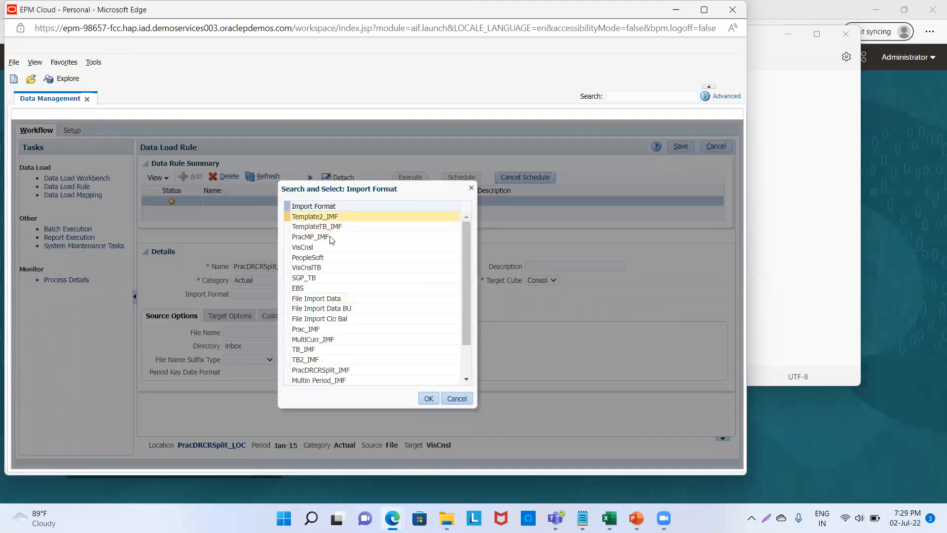
left_click(330, 369)
left_click(426, 398)
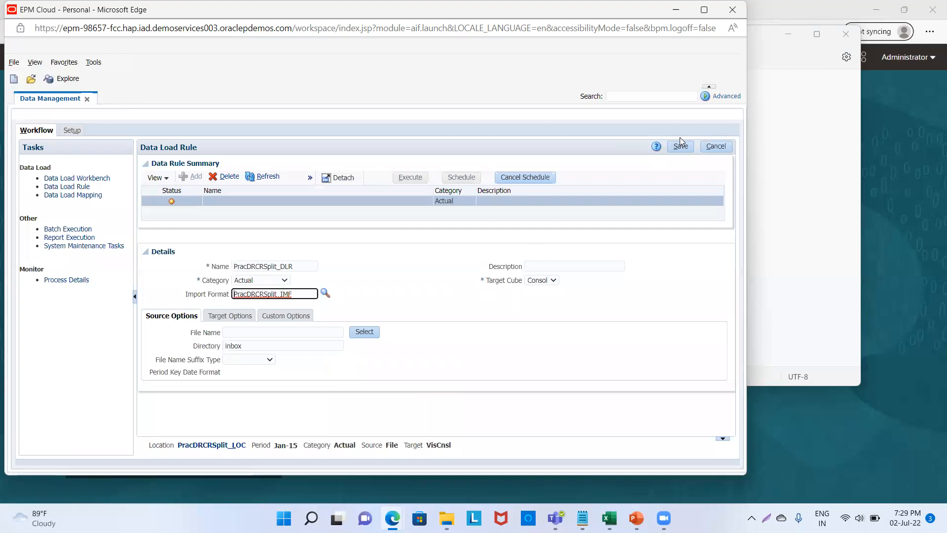
left_click(680, 149)
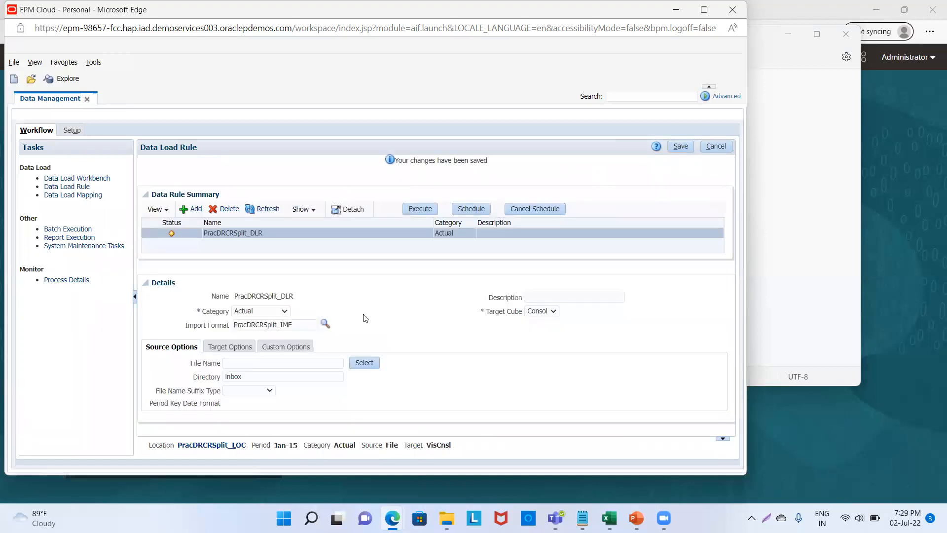
- Upload the Trial Balance Dr Cr Split text file from the DRCR Split folder for the rule's source
left_click(360, 362)
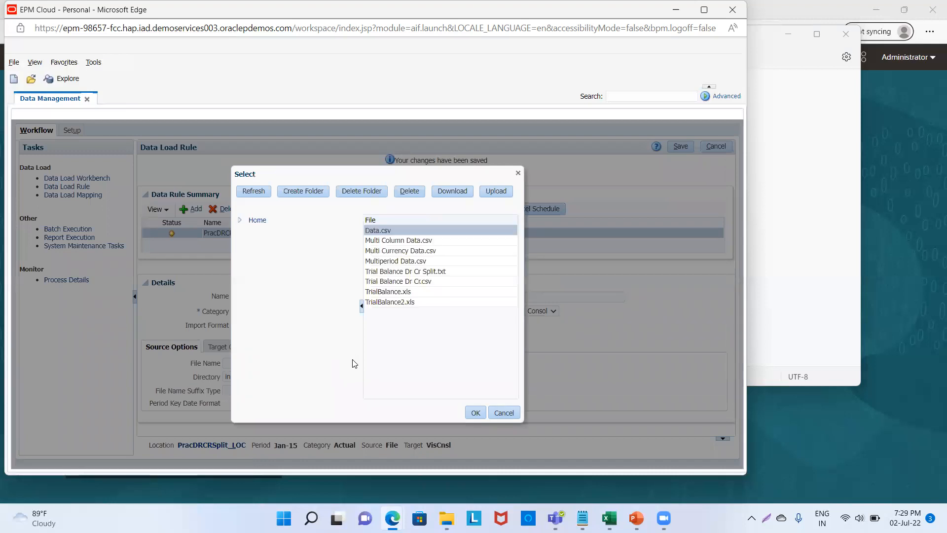
left_click(497, 192)
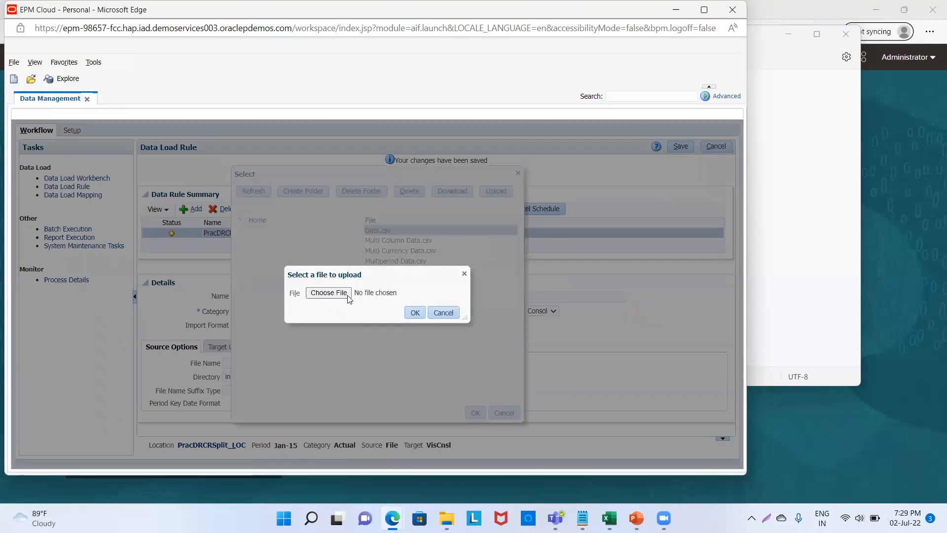
left_click(332, 294)
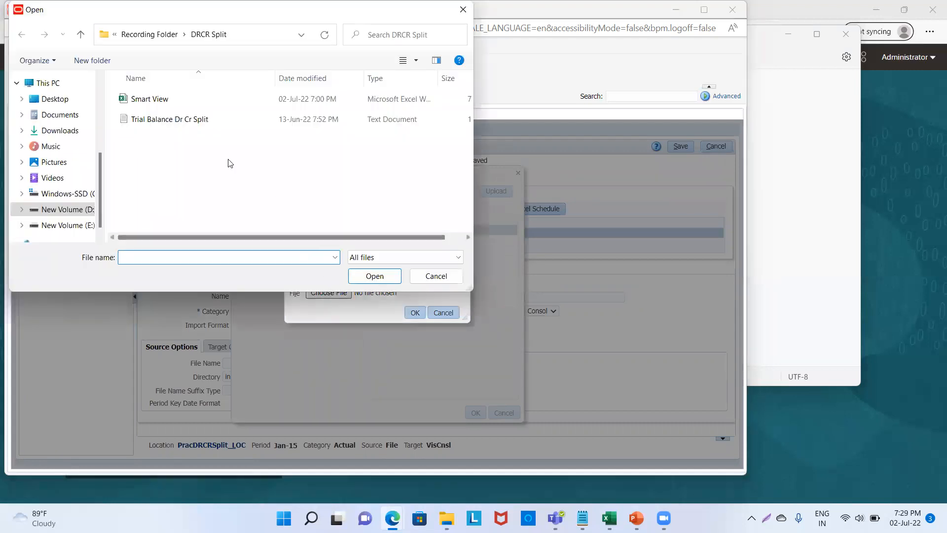
double_click(178, 120)
left_click(414, 312)
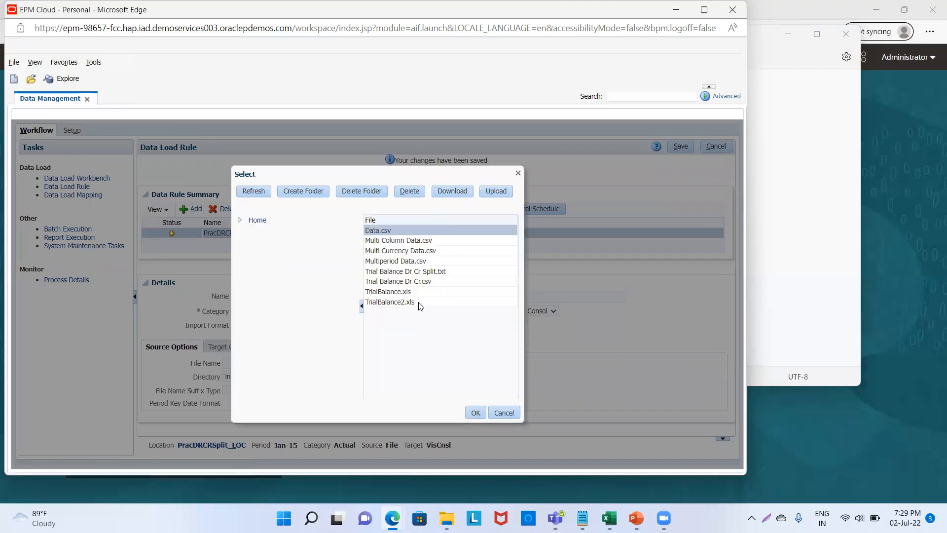
- Set Trial Balance Dr Cr Split.txt as the rule's source file, save the rule and refresh the rule summary
left_click(420, 272)
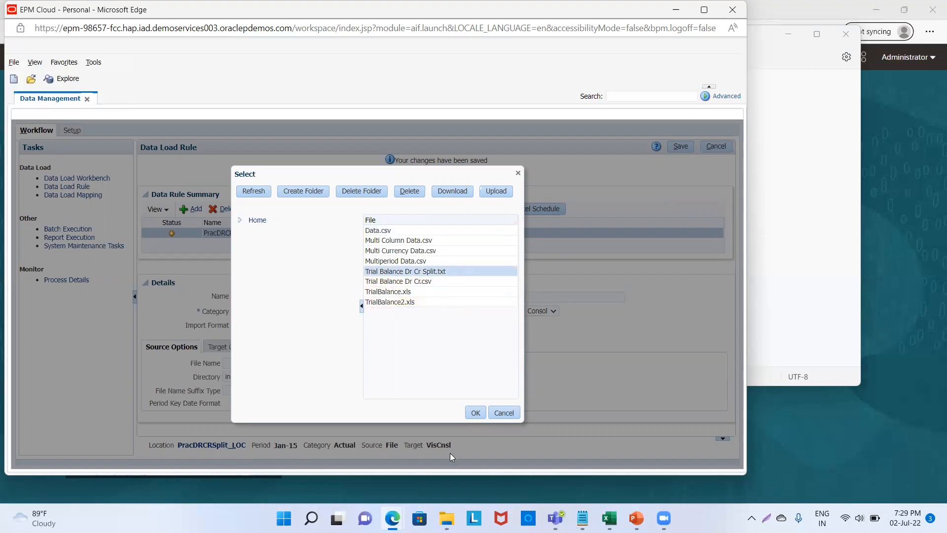
left_click(474, 413)
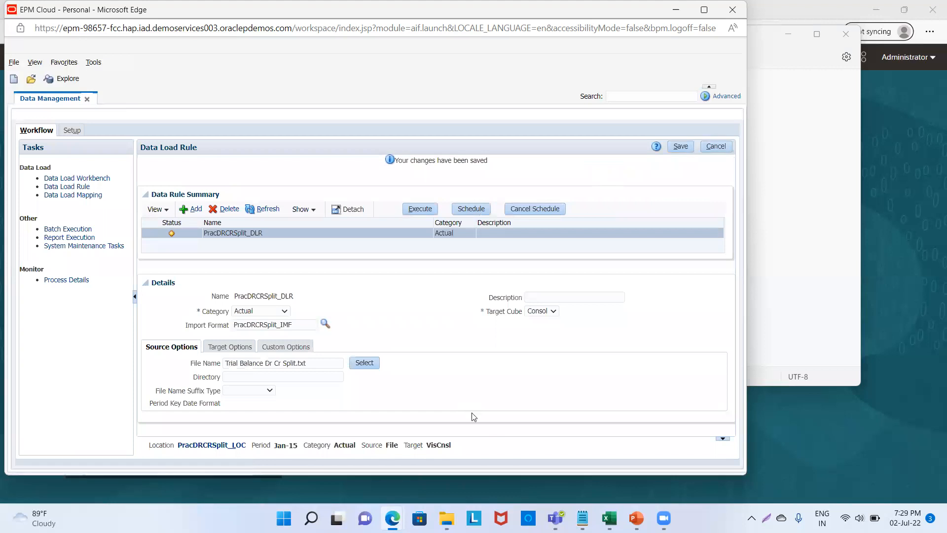
left_click(681, 154)
left_click(261, 208)
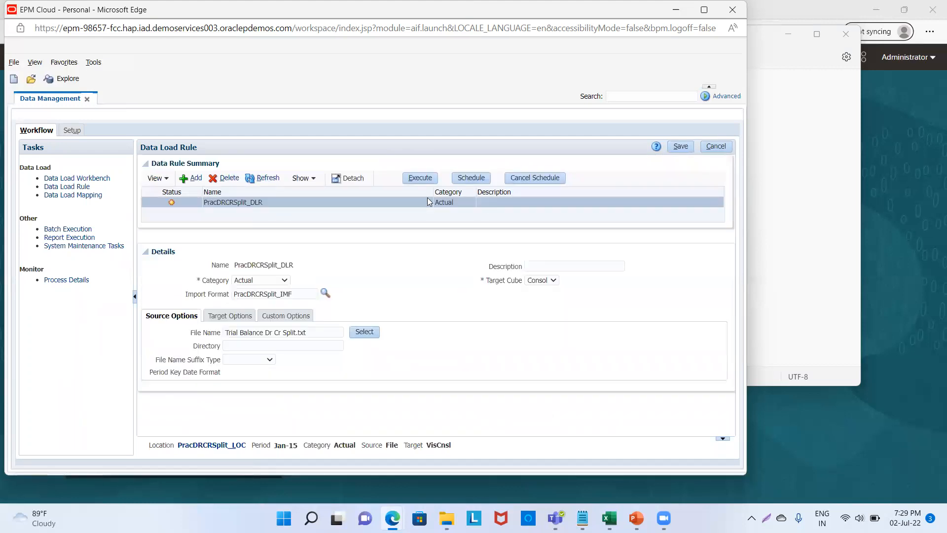
- Run the PracDRCRSplit_DLR rule with Import from Source for Jan-15 and refresh its status
left_click(411, 179)
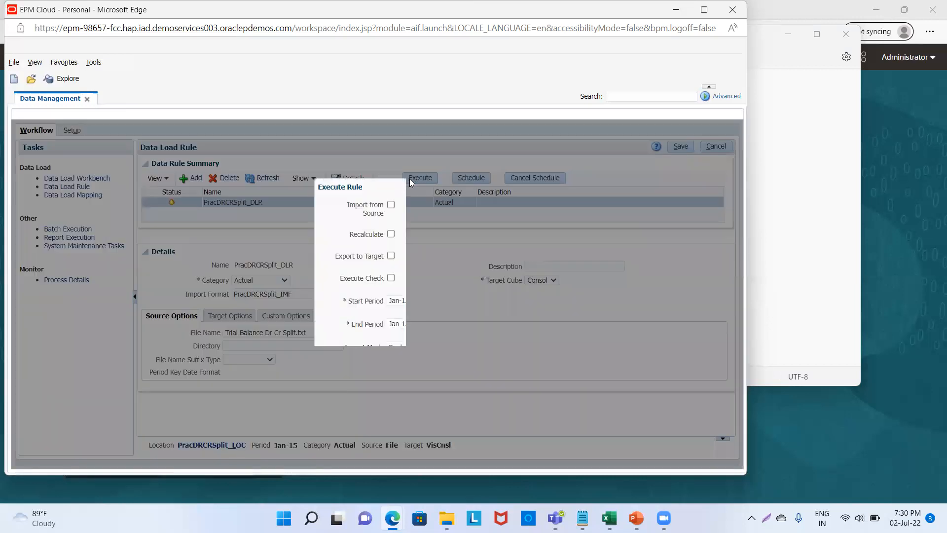
left_click(391, 205)
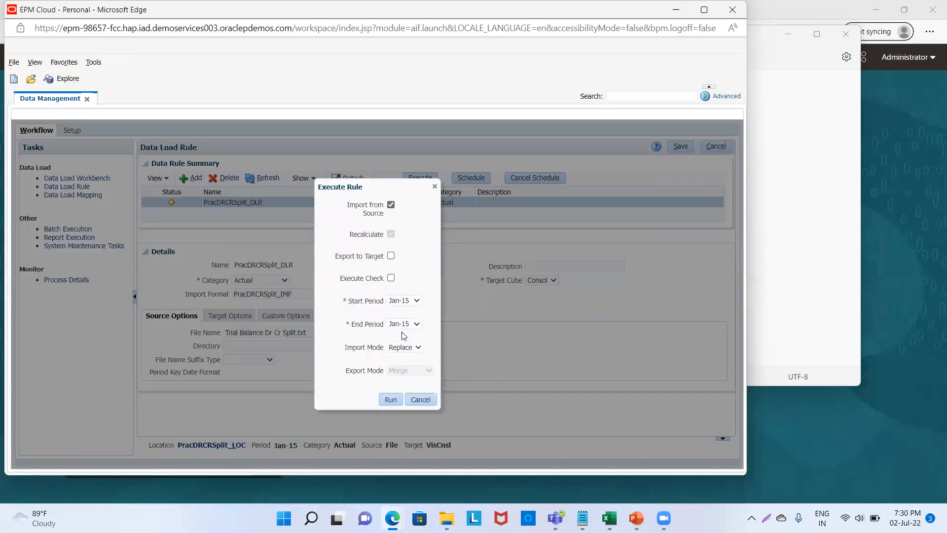
left_click(391, 400)
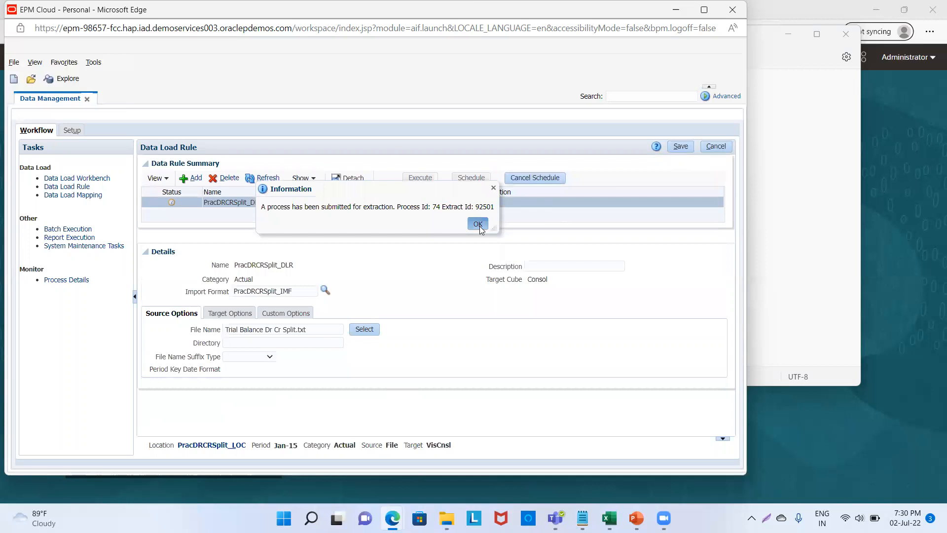
left_click(478, 224)
left_click(266, 179)
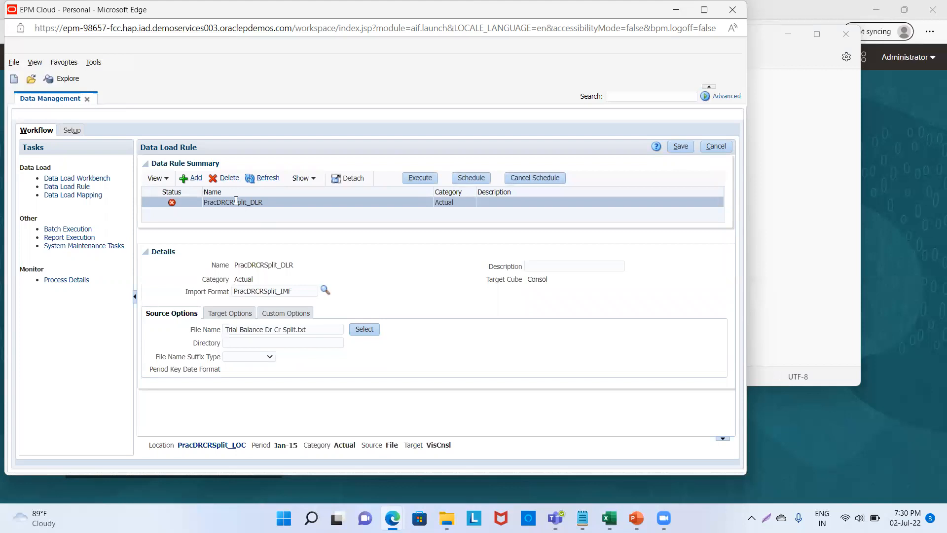
- Download the log of the PracDRCRSplit_DLR run from the process details and open it from the Downloads folder
left_click(66, 279)
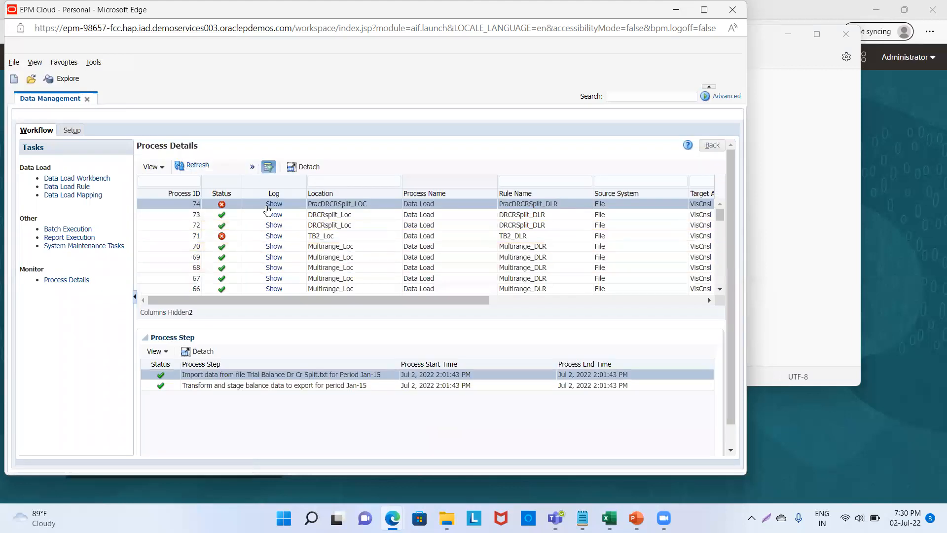
left_click(275, 204)
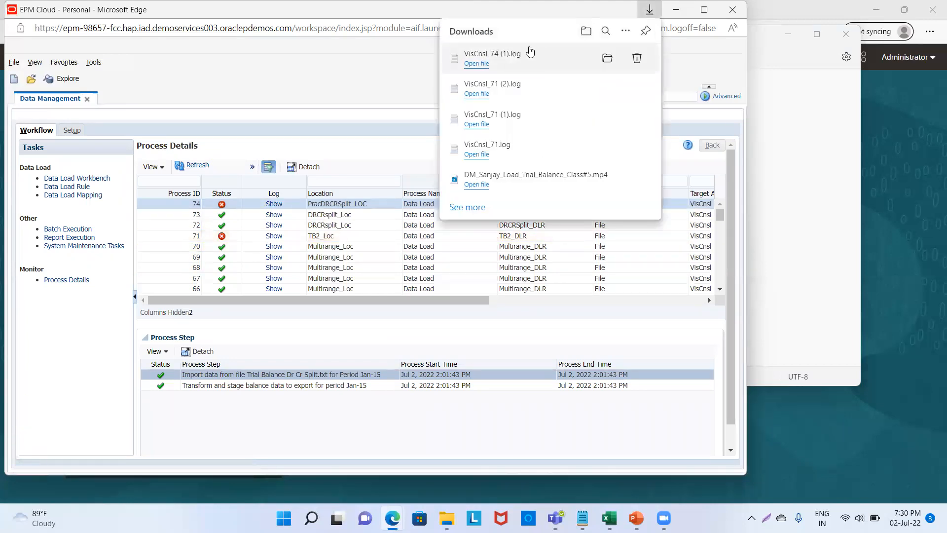
left_click(609, 60)
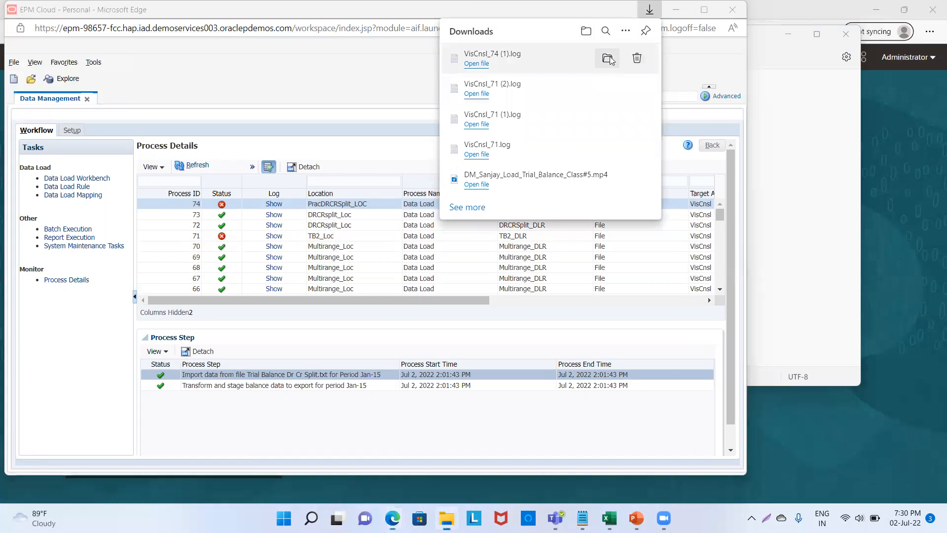
double_click(312, 152)
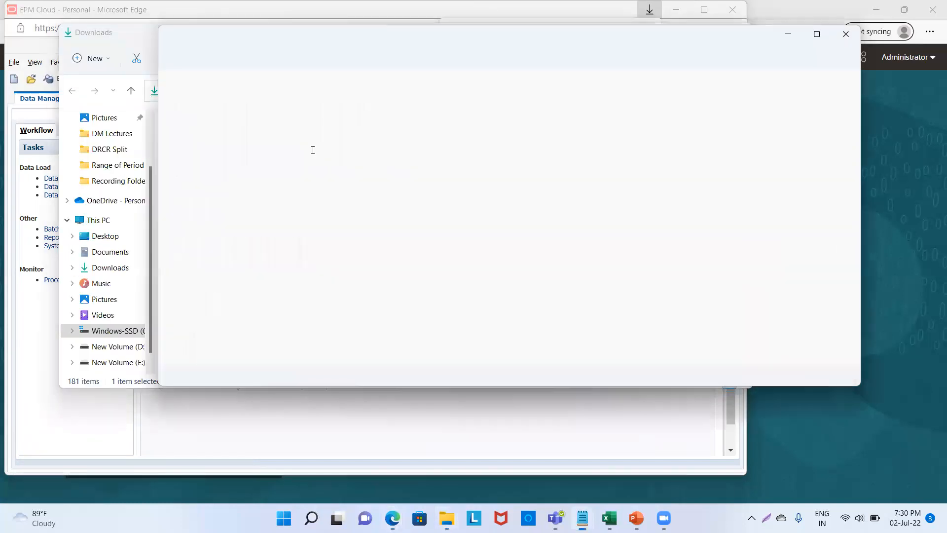
- Examine the import, mapping and validation messages in the VisCnsl_74 (1) log, and close it
scroll(581, 219, "down", 3)
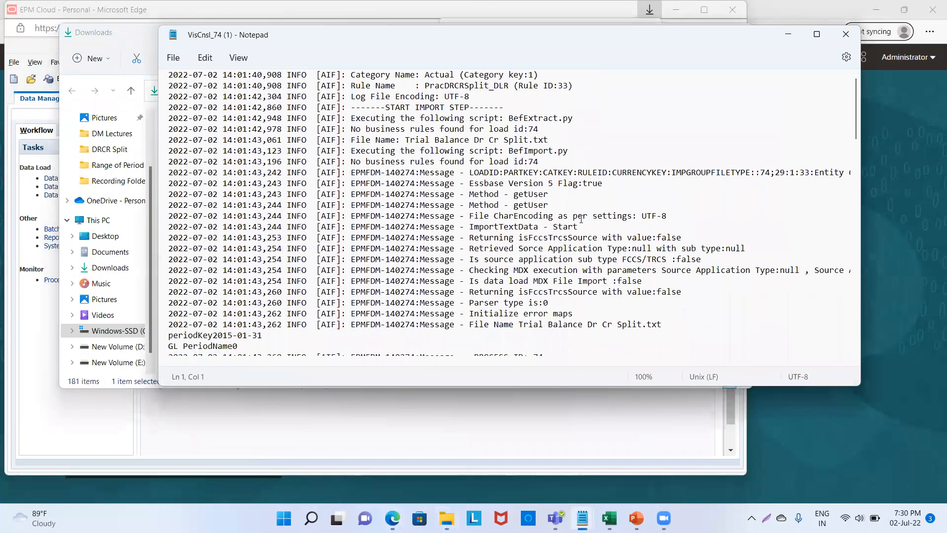
scroll(581, 219, "down", 7)
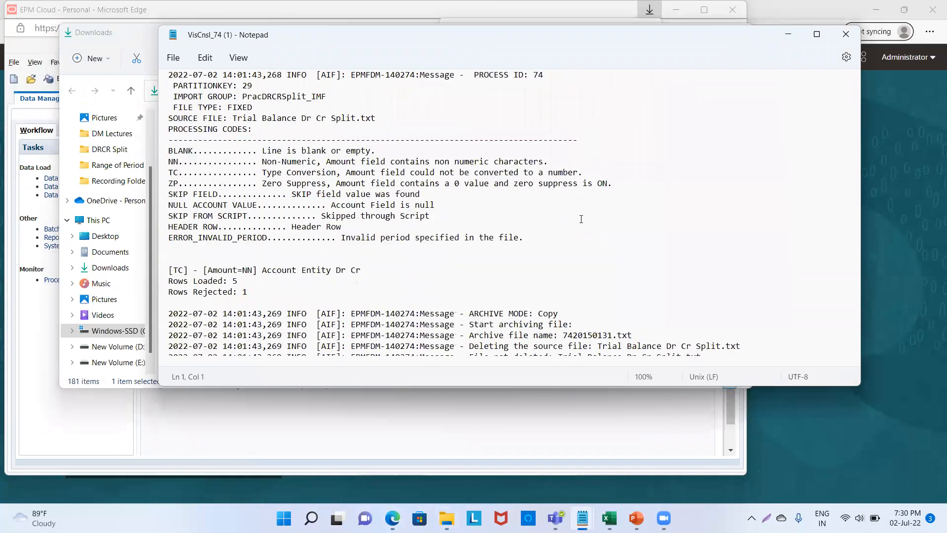
scroll(581, 219, "down", 4)
scroll(581, 219, "down", 7)
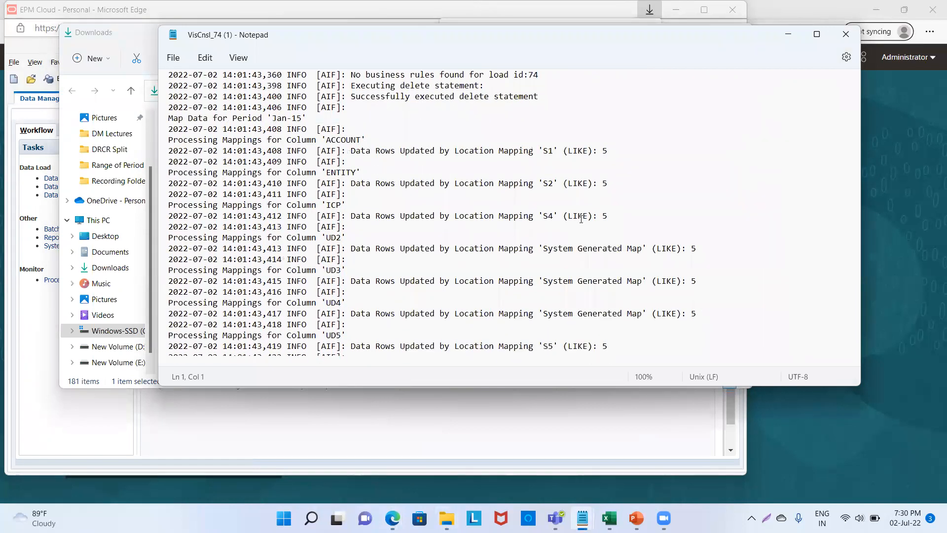
scroll(581, 220, "down", 5)
scroll(555, 229, "down", 7)
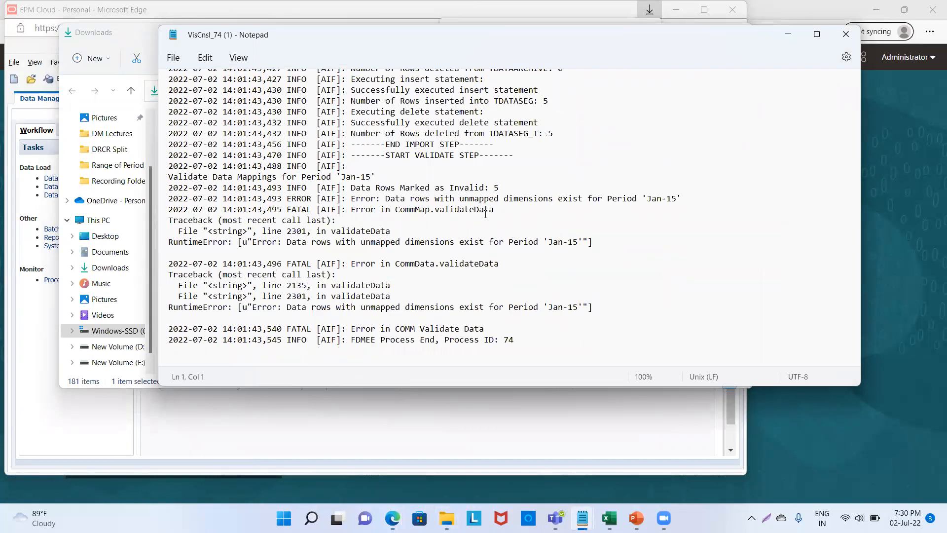
scroll(691, 124, "up", 5)
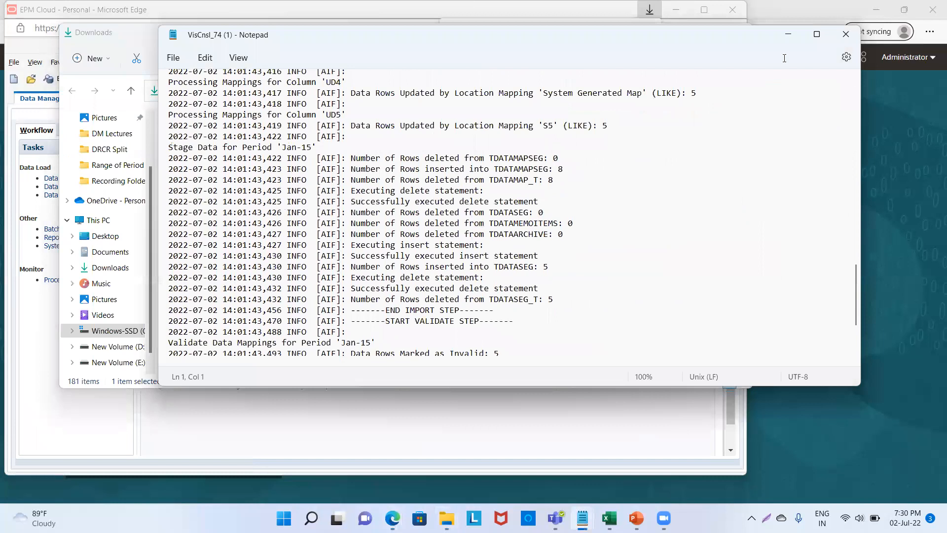
scroll(784, 58, "up", 5)
left_click(845, 33)
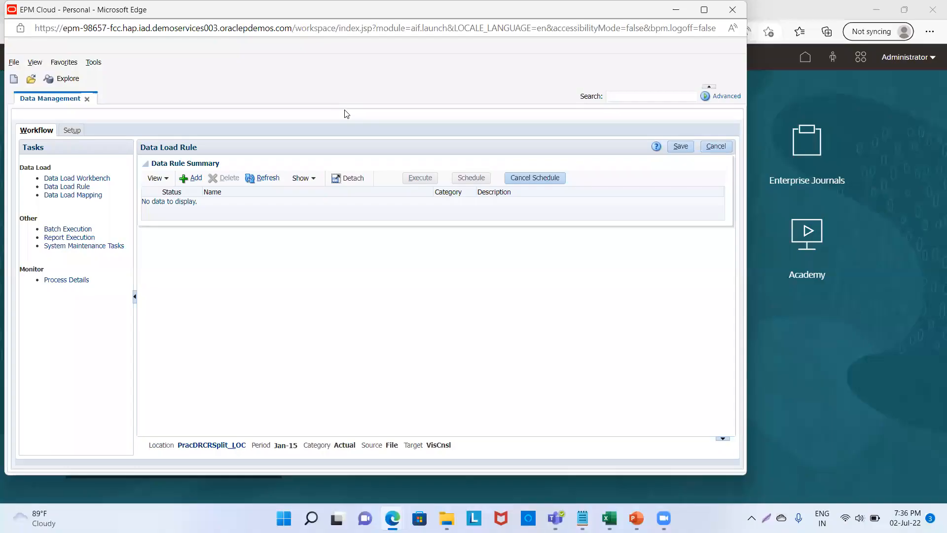
- Add a data load rule for the PracDRCRSplit_LOC location and name it PracDRCR_DLR
left_click(184, 178)
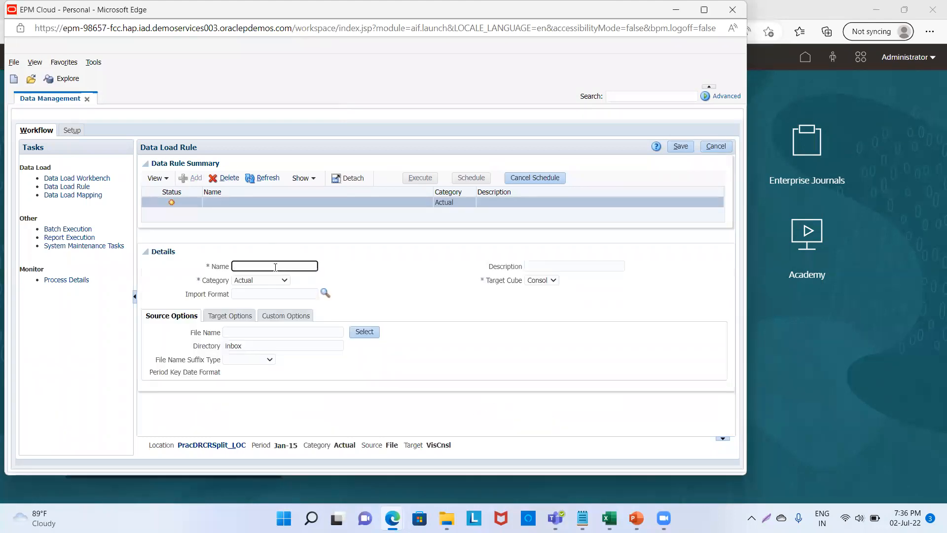
left_click(275, 266)
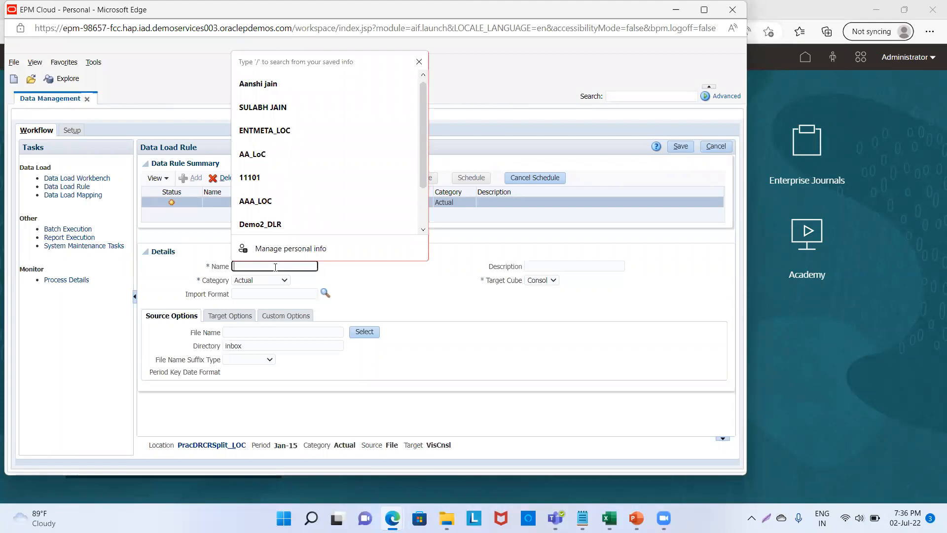
type("Prac")
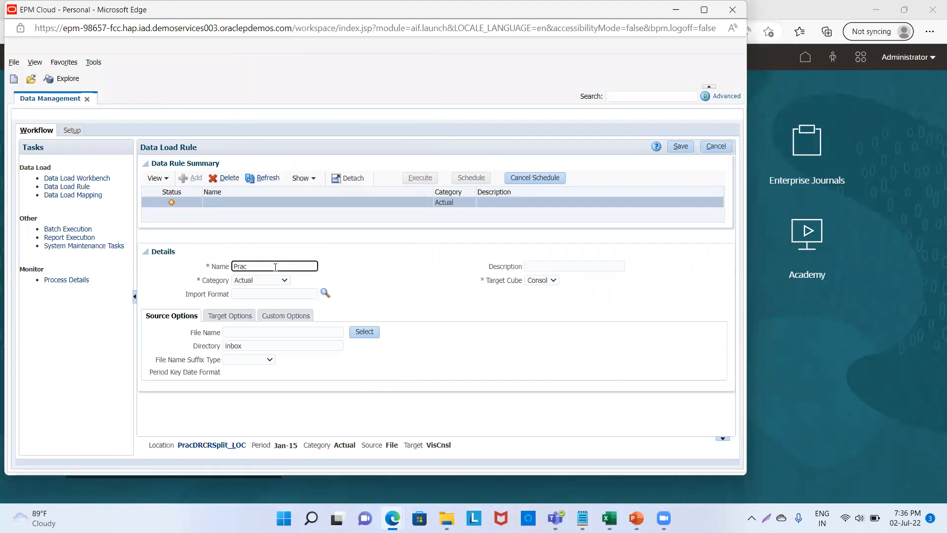
type("DRCR_DLR")
key("Tab")
key("Tab")
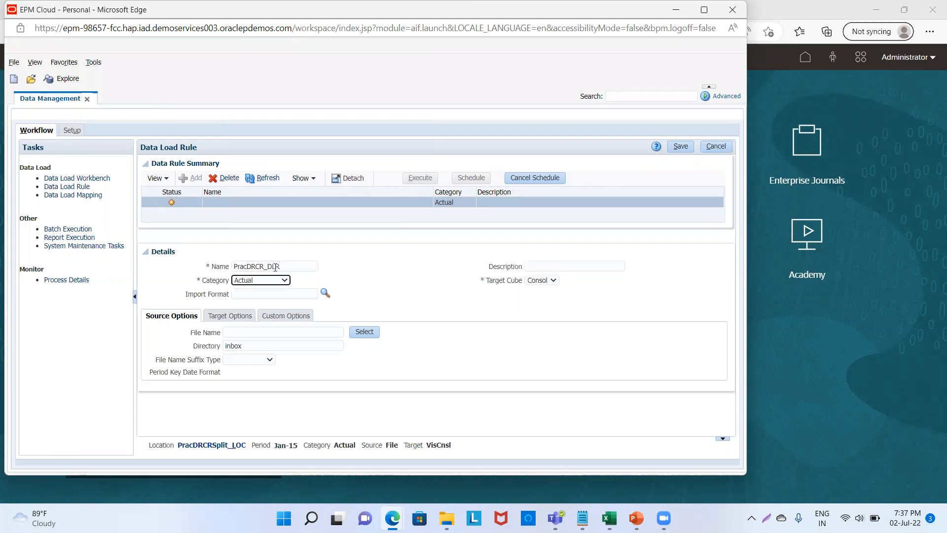
key("Tab")
key("Tab")
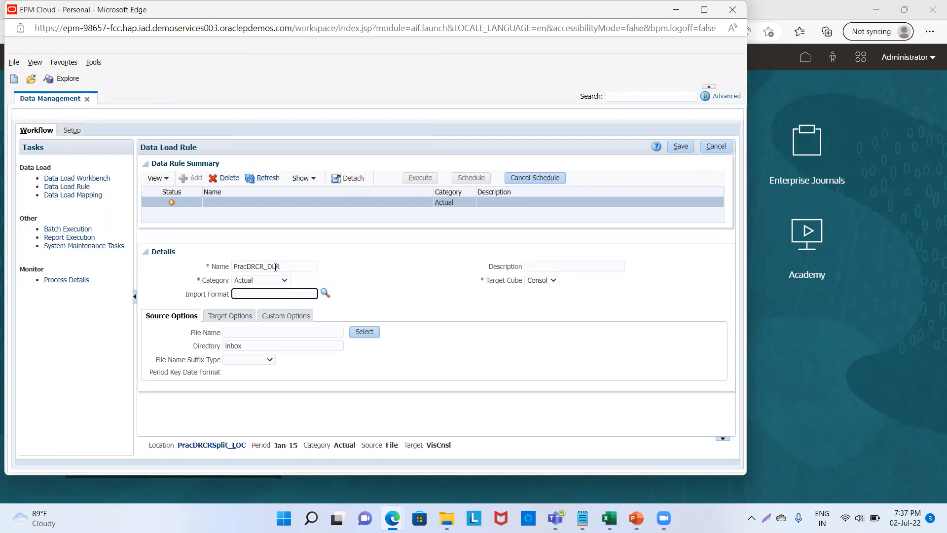
key("Tab")
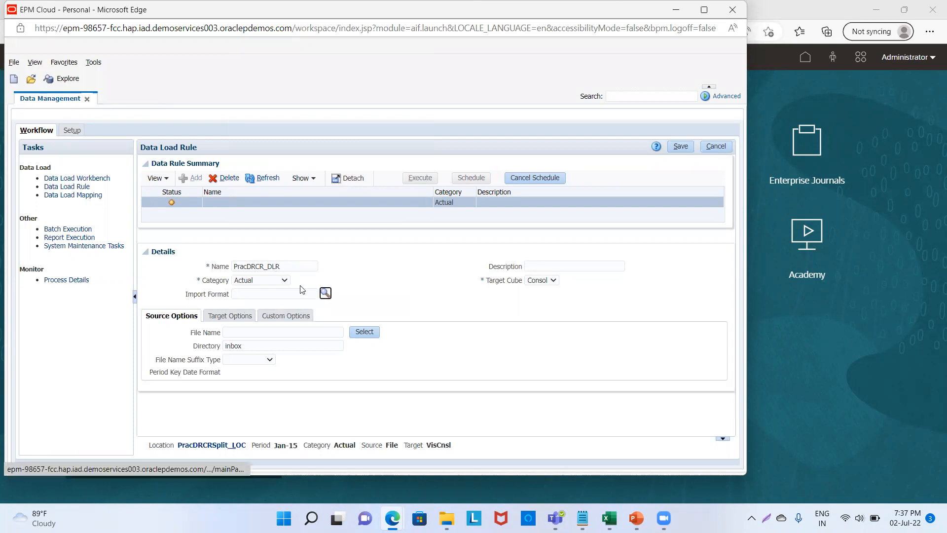
- Assign the DRCRSplit_IMF import format to the PracDRCR_DLR rule
left_click(325, 295)
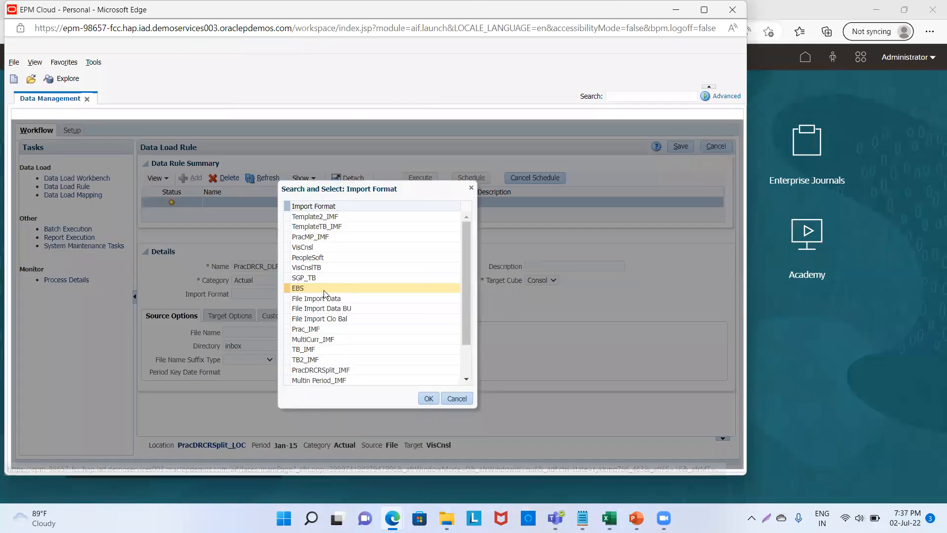
left_click_drag(466, 303, 465, 370)
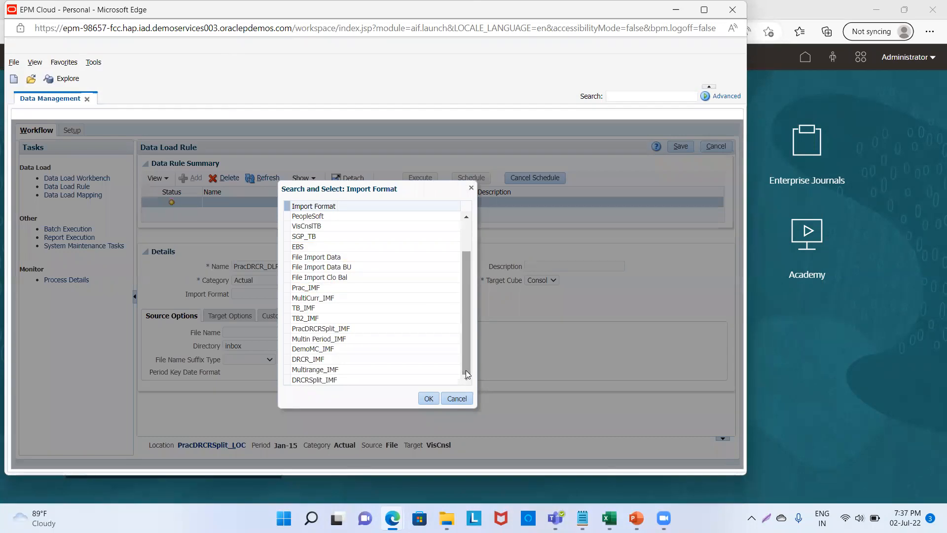
left_click(364, 381)
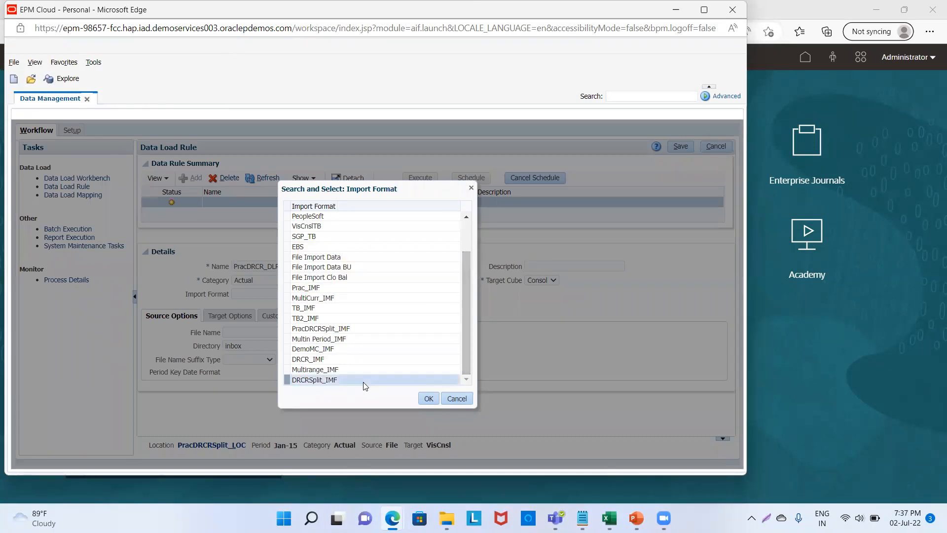
left_click(429, 400)
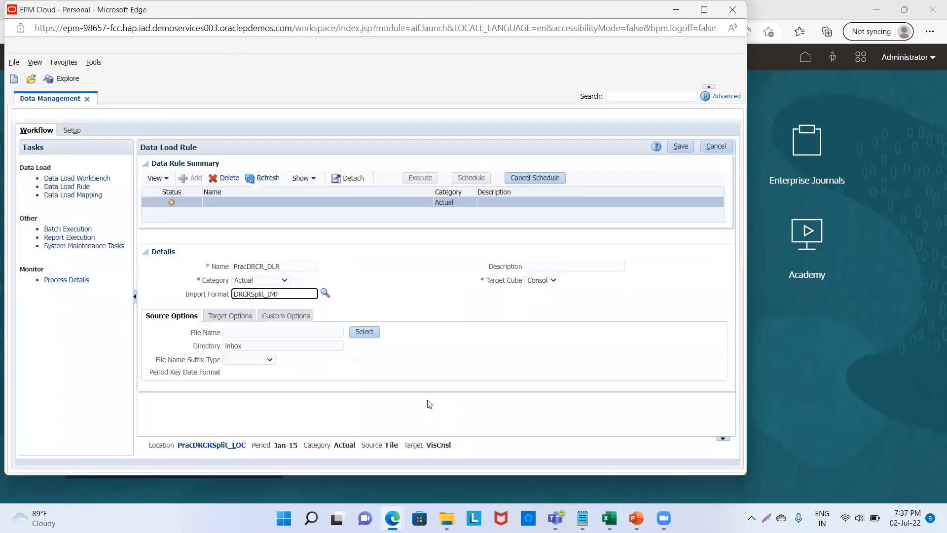
- Save the PracDRCR_DLR rule and upload the Trial Balance Dr Cr Split text file from the DRCR Split folder
left_click(685, 146)
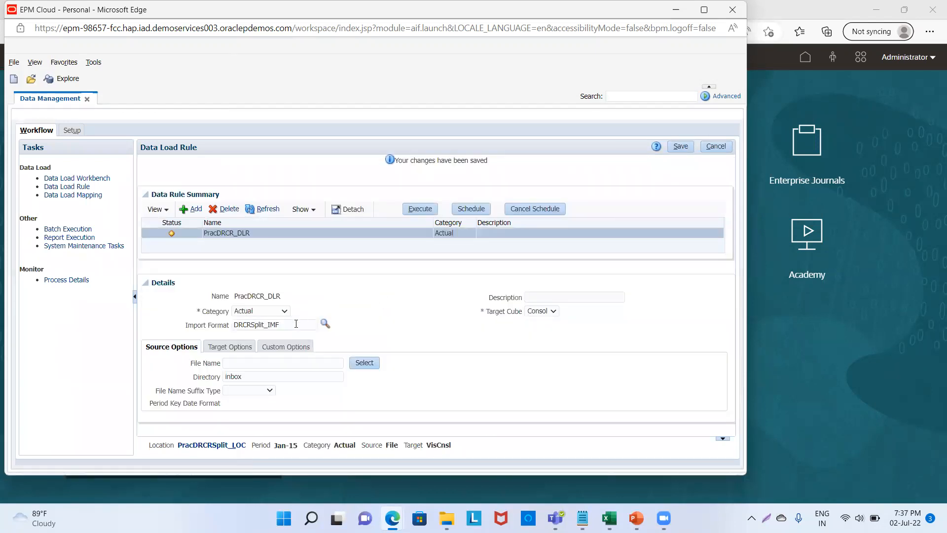
left_click(363, 363)
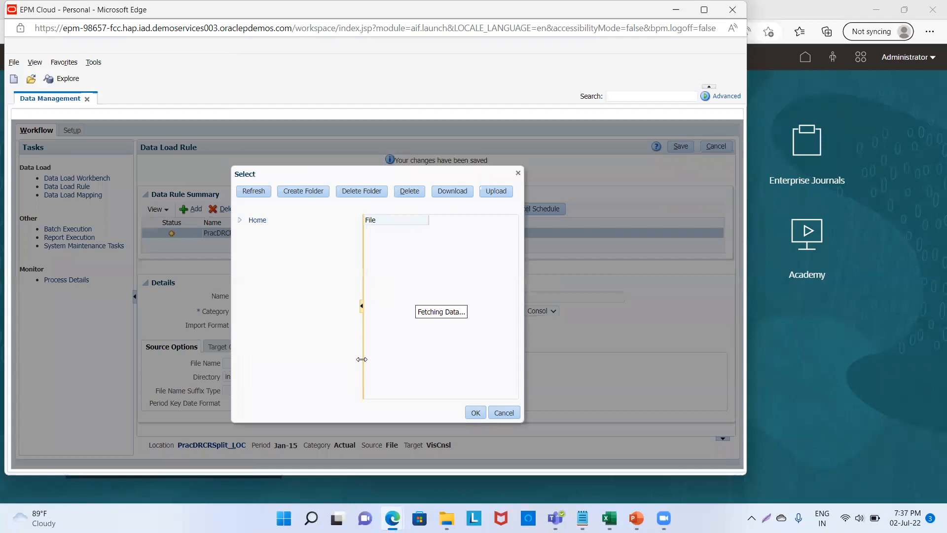
left_click(496, 191)
left_click(338, 294)
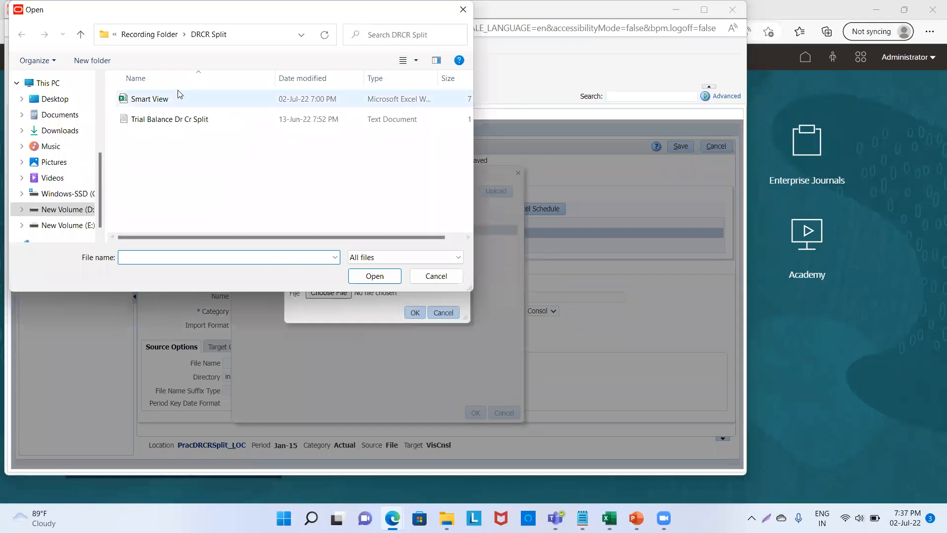
double_click(179, 120)
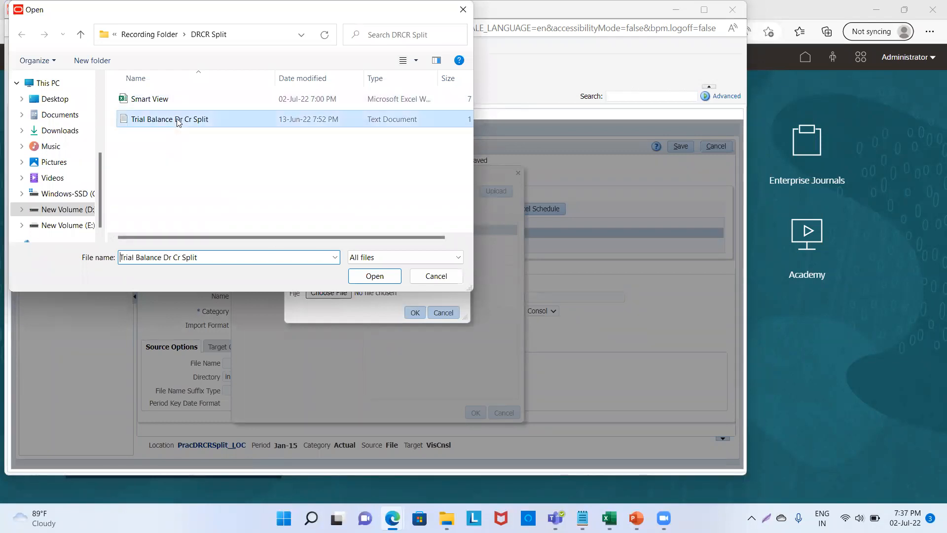
left_click(414, 313)
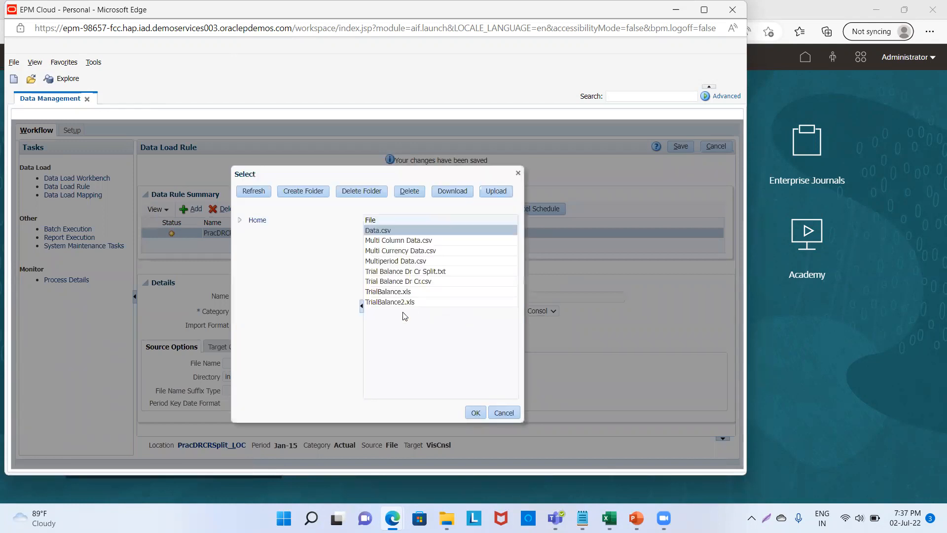
- Assign Trial Balance Dr Cr Split.txt as the source file of the PracDRCR_DLR rule and save the rule
left_click(437, 272)
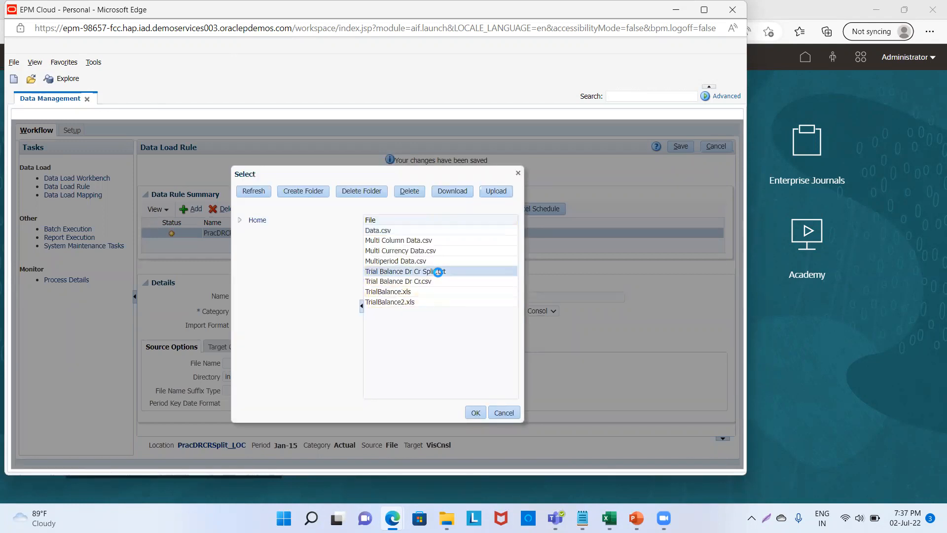
left_click(471, 412)
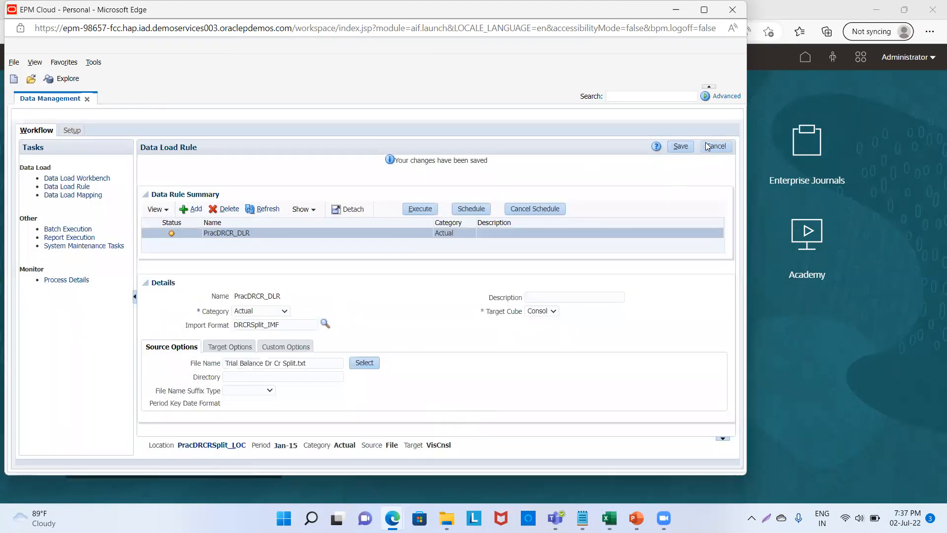
left_click(684, 147)
- Execute the PracDRCR_DLR rule with Import from Source for Jan-15, and refresh its status
left_click(420, 208)
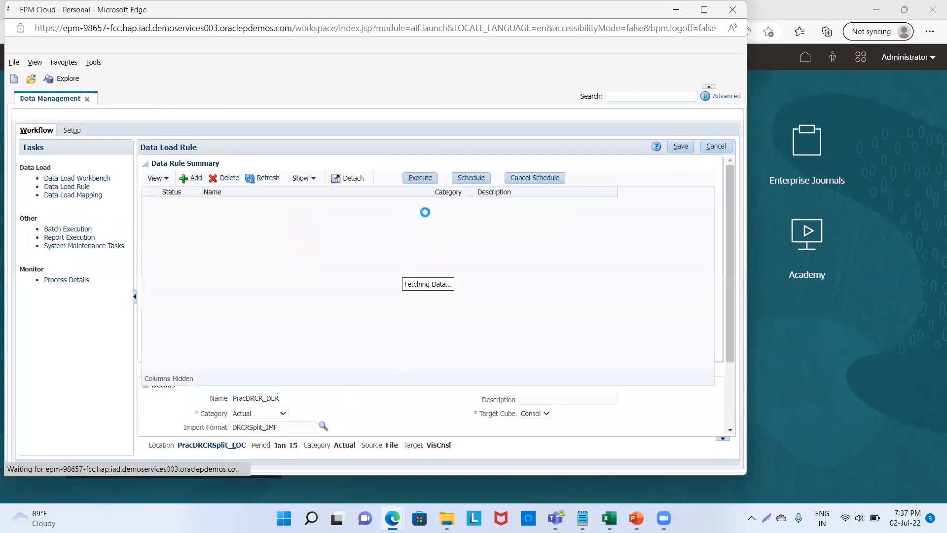
left_click(391, 204)
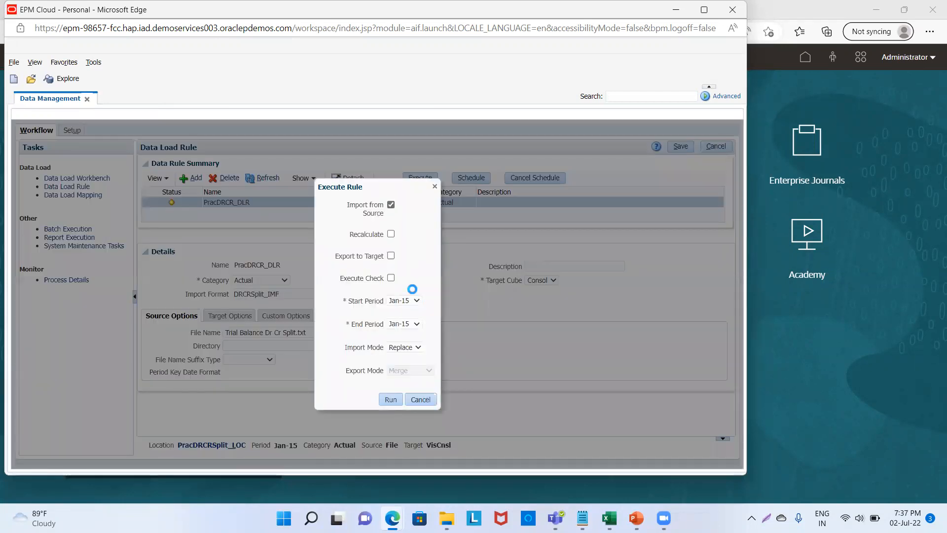
left_click(391, 400)
left_click(478, 224)
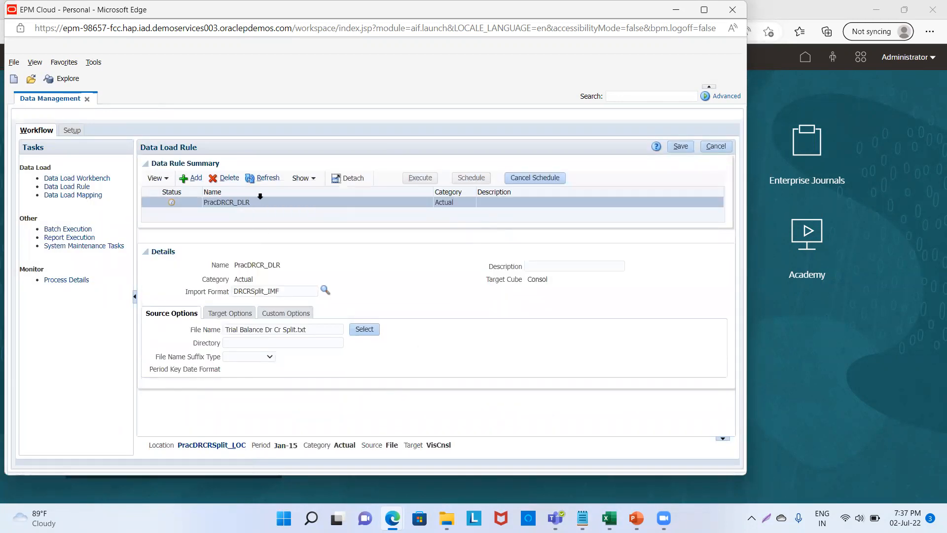
left_click(256, 180)
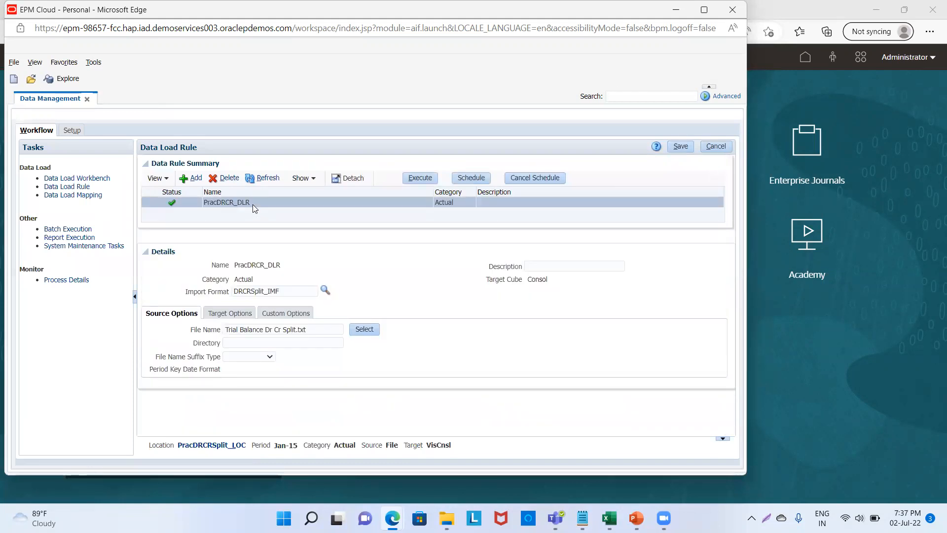
- Review the imported records in the Data Load Workbench and export them to the target with export mode Replace and execution mode Online
left_click(105, 178)
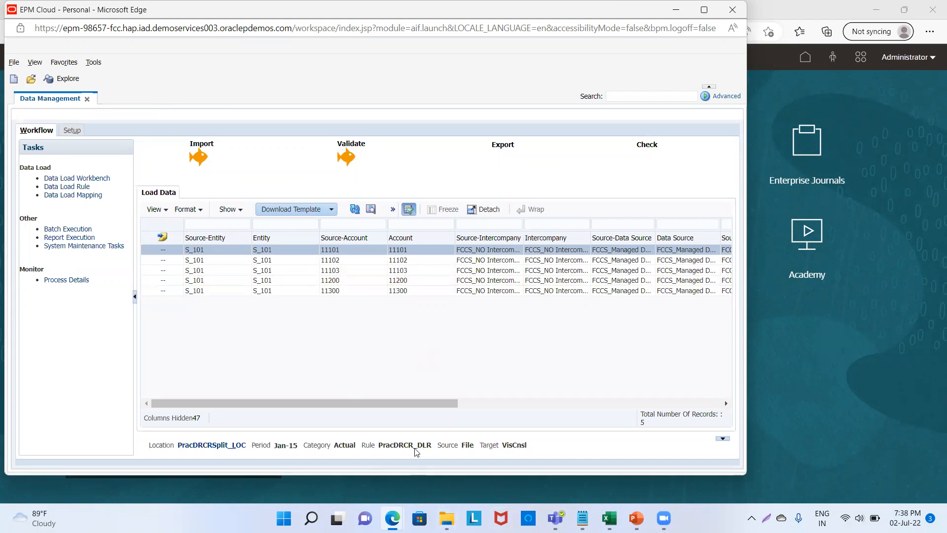
left_click_drag(445, 404, 709, 396)
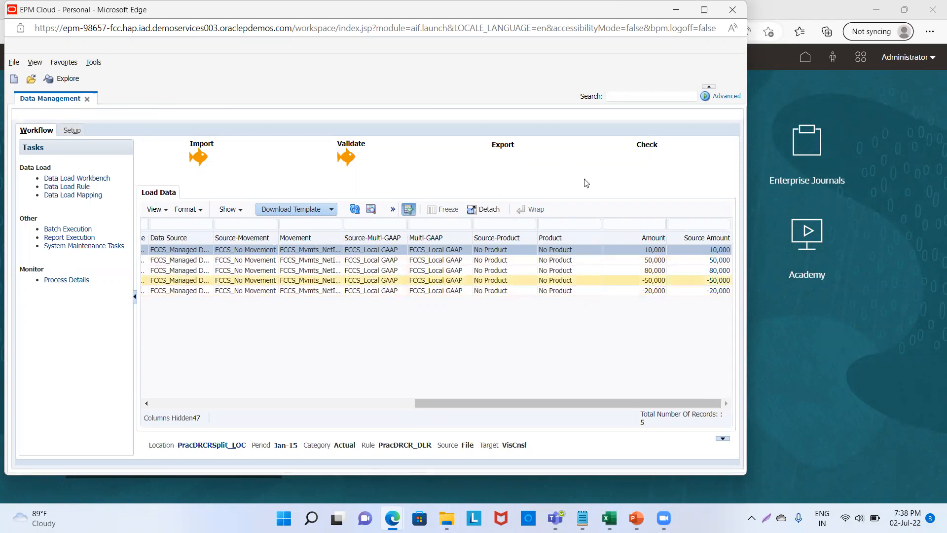
left_click(499, 147)
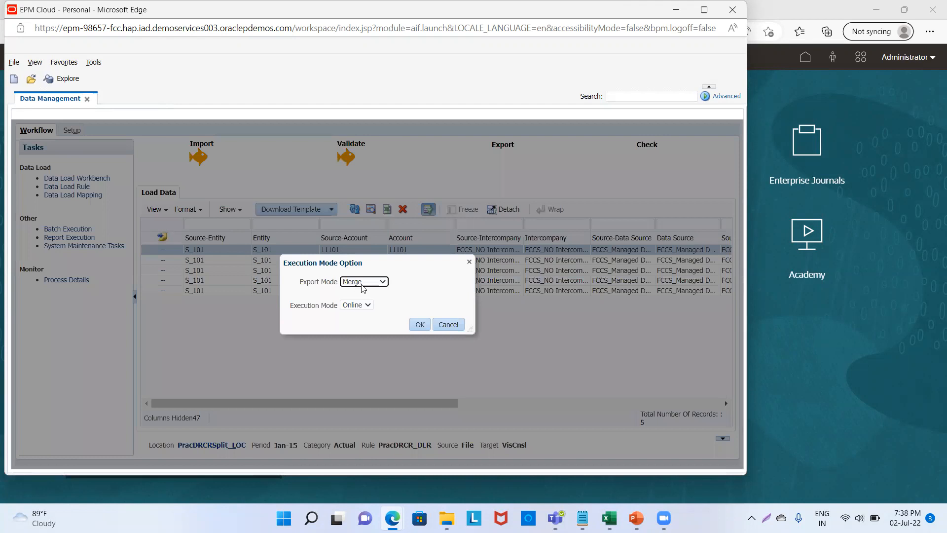
left_click(366, 283)
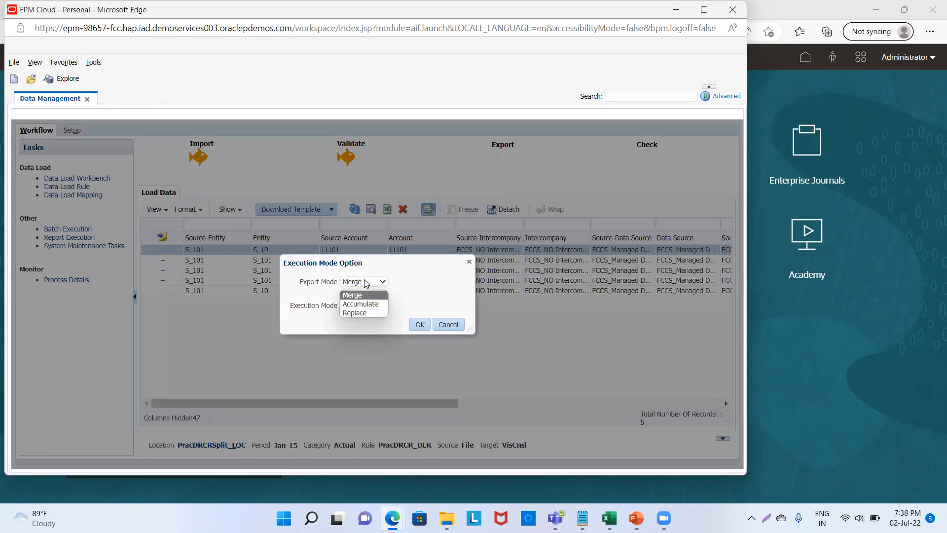
left_click(356, 313)
left_click(418, 324)
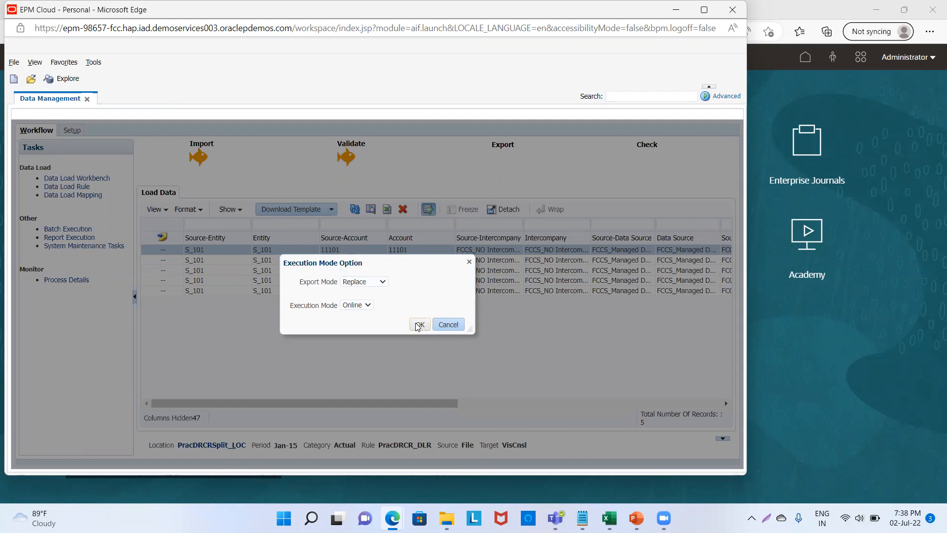
left_click(419, 325)
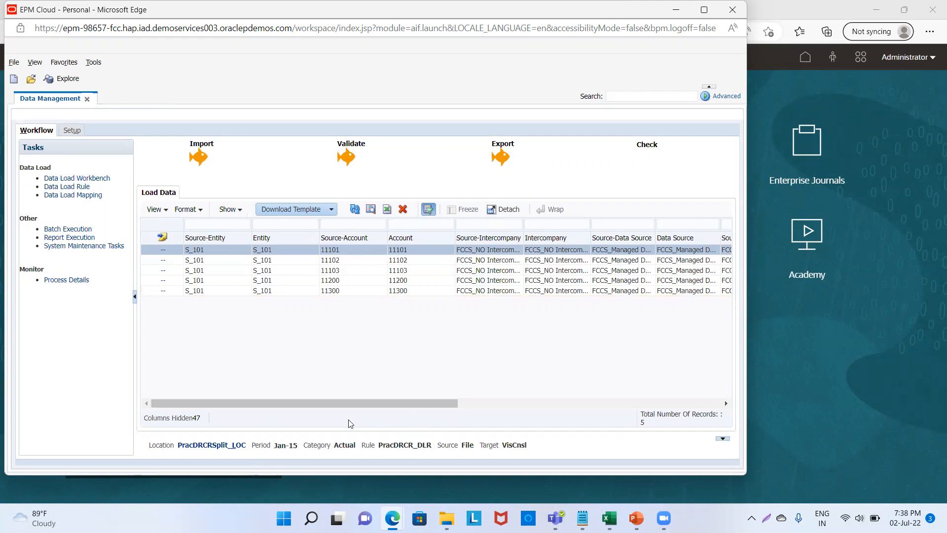
- Switch to the Smart View workbook in Excel, set the POV's data source member to Managed Data, and refresh the ad hoc grid
mouse_move(610, 518)
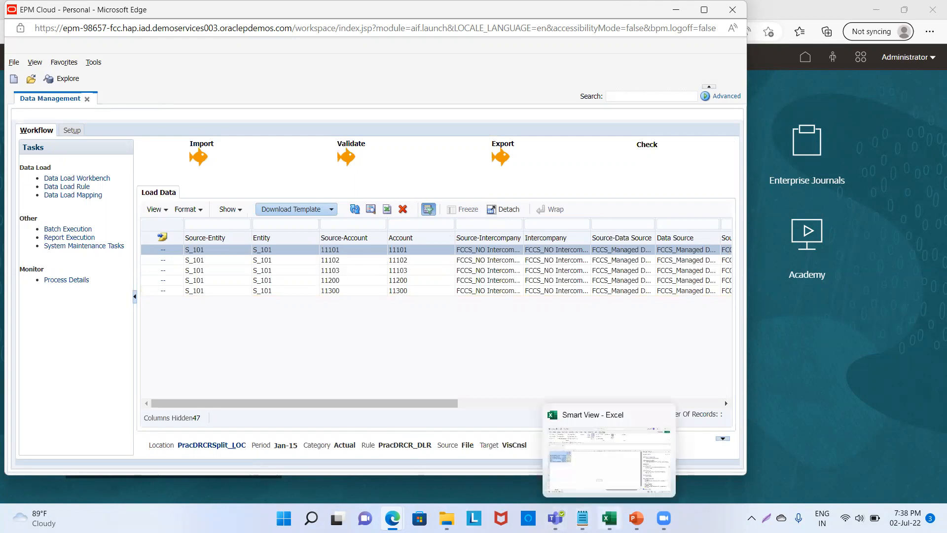
left_click(600, 474)
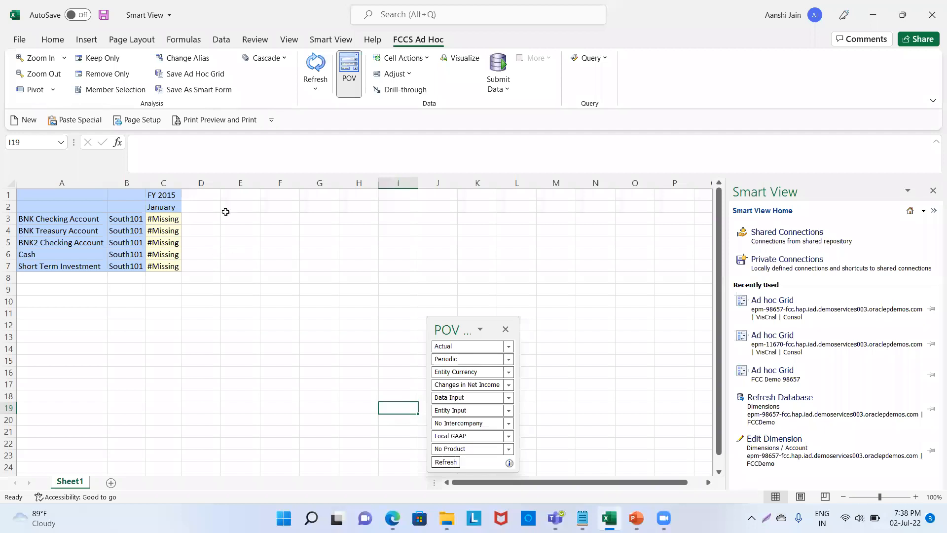
left_click(166, 206)
left_click(133, 219)
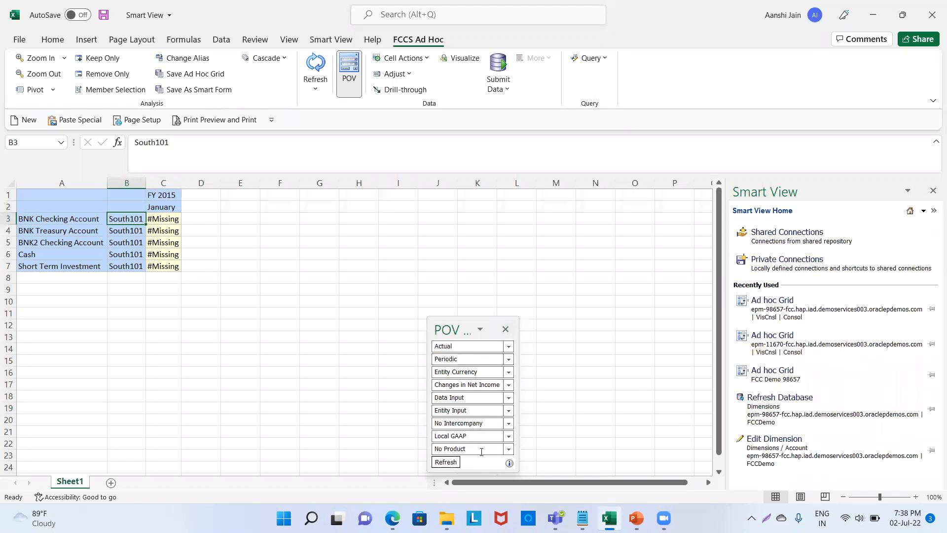
left_click(475, 398)
key("BackSpace")
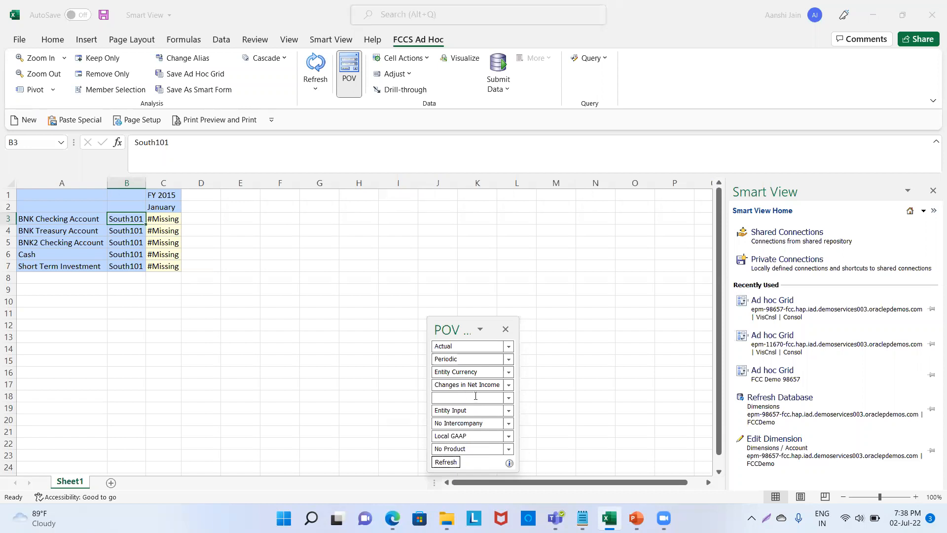
type("Managed Data")
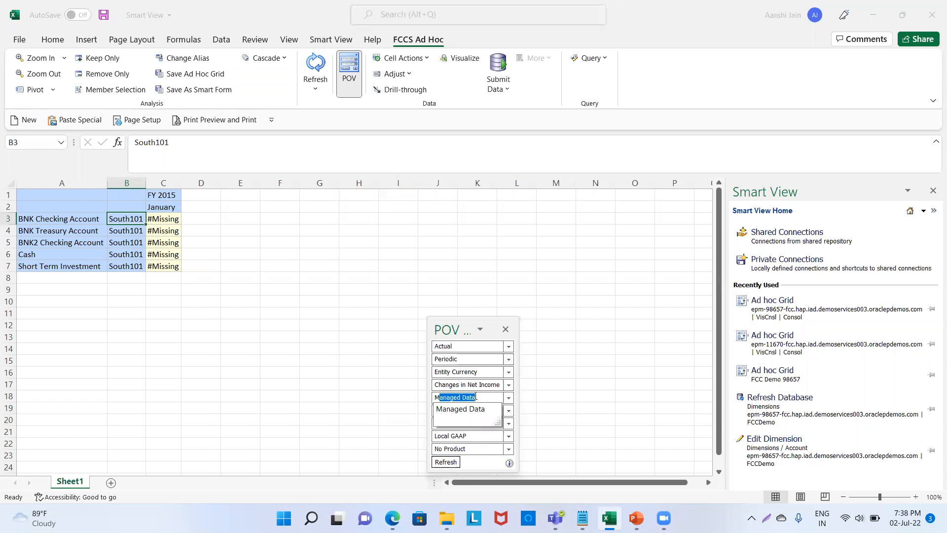
left_click(470, 409)
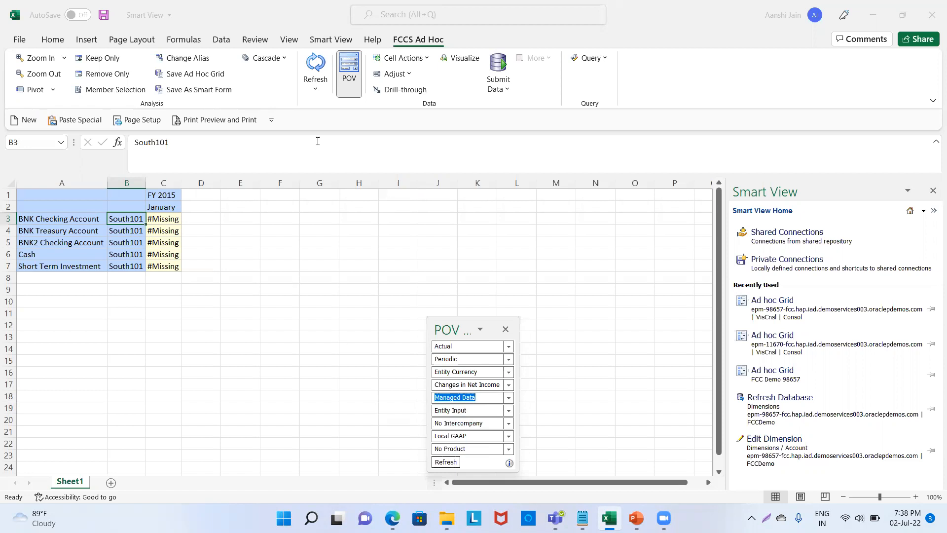
left_click(316, 69)
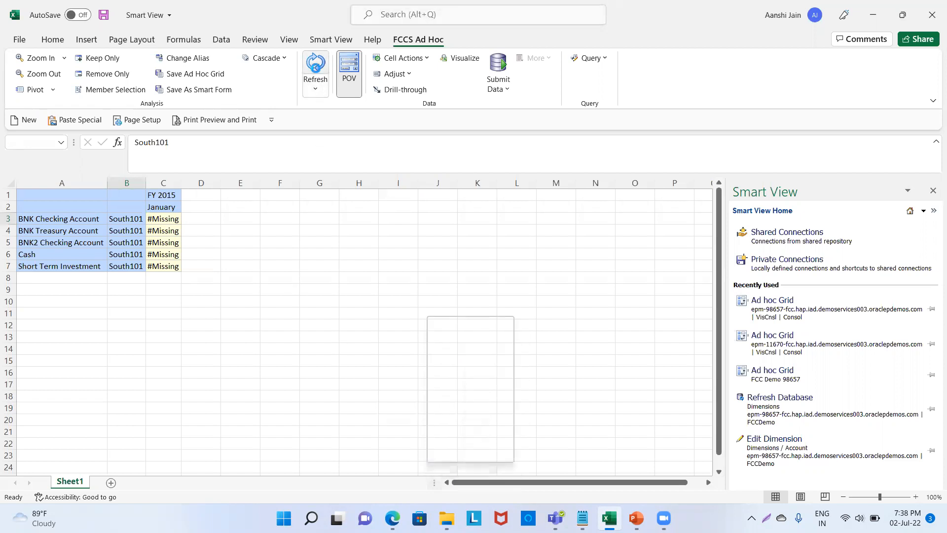
- Compare the grid's account amounts with the Trial Balance Dr Cr Split file in Notepad, and switch to the PowerPoint presentation
left_click(292, 255)
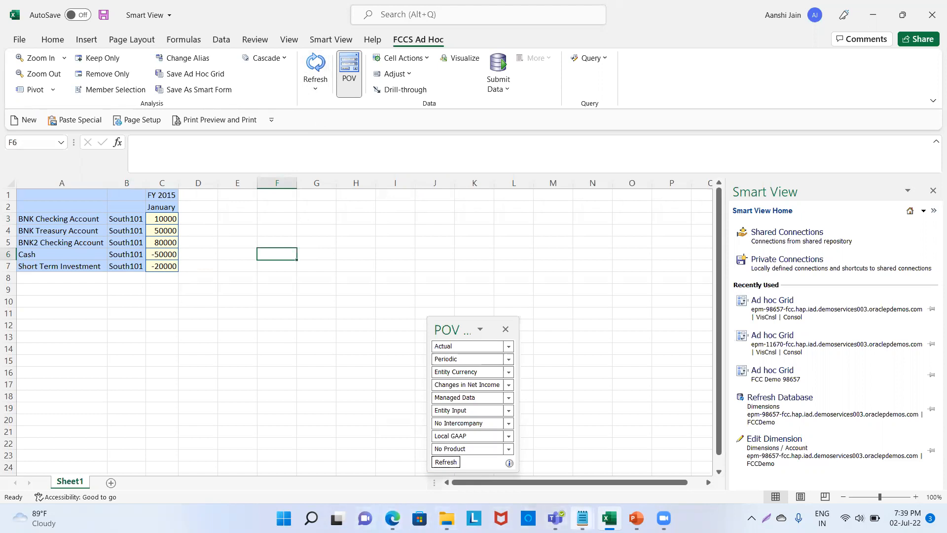
mouse_move(583, 518)
left_click(616, 481)
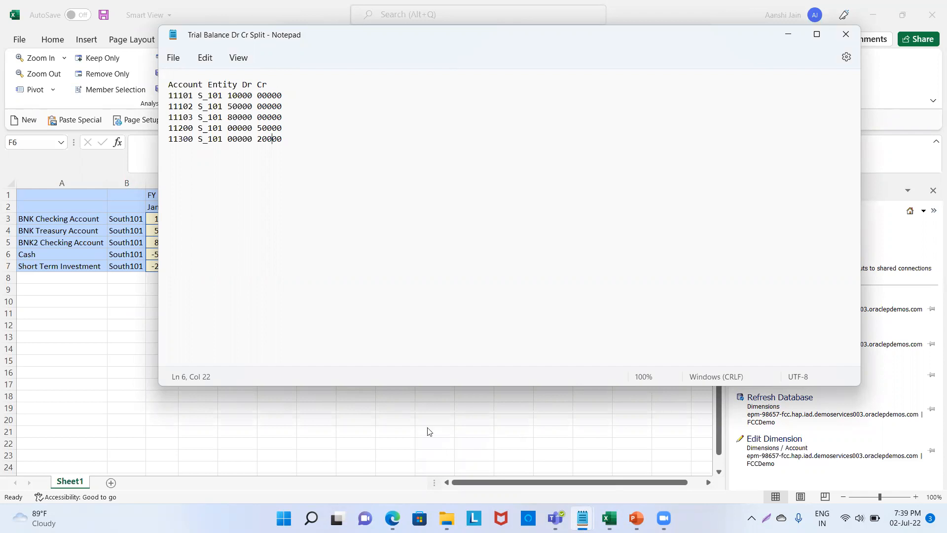
left_click(610, 518)
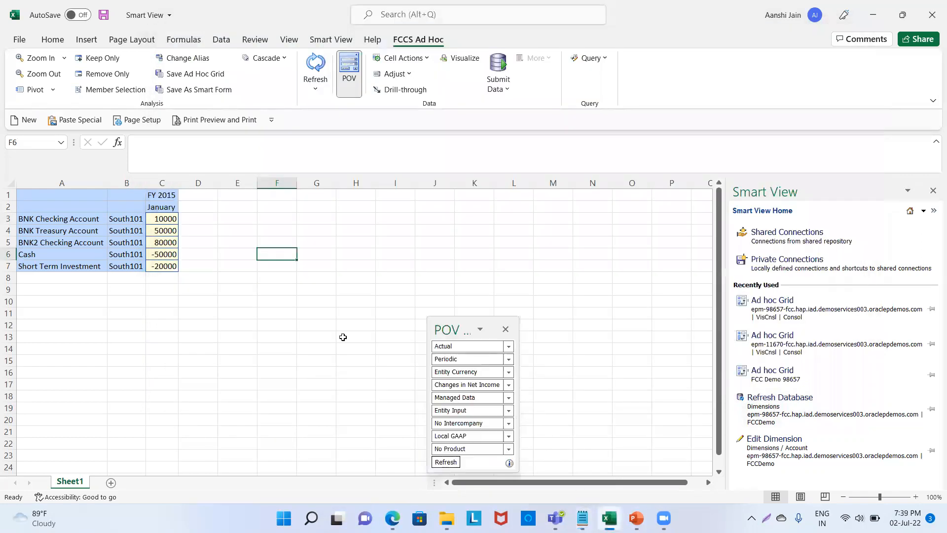
left_click(160, 251)
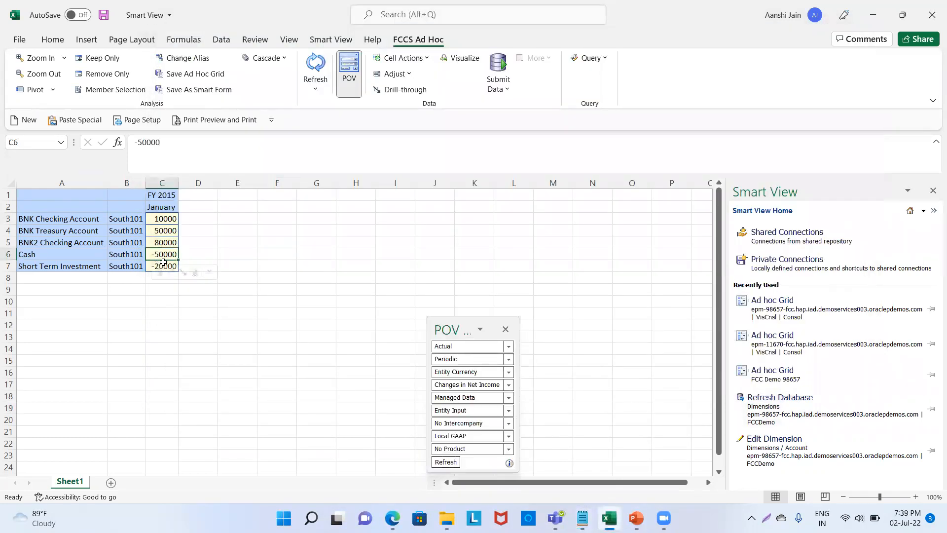
left_click(298, 340)
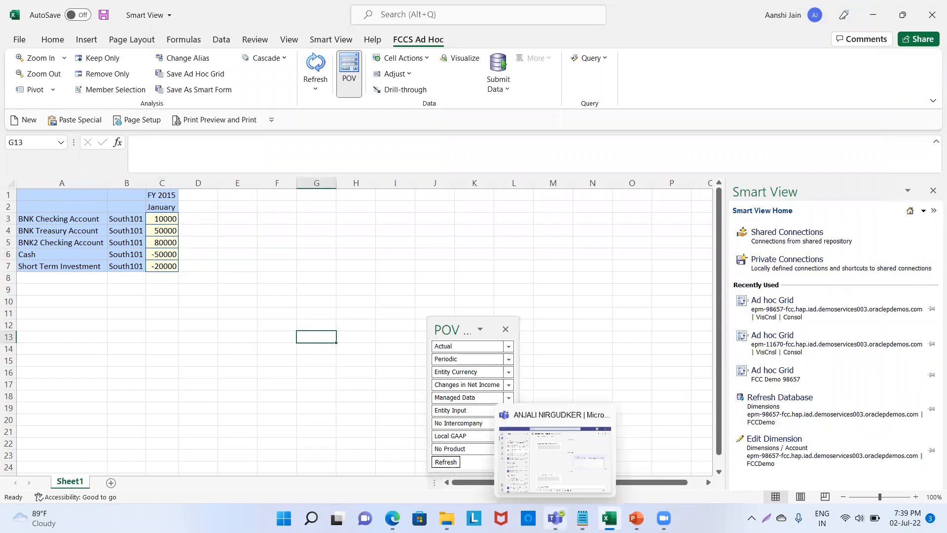
left_click(636, 518)
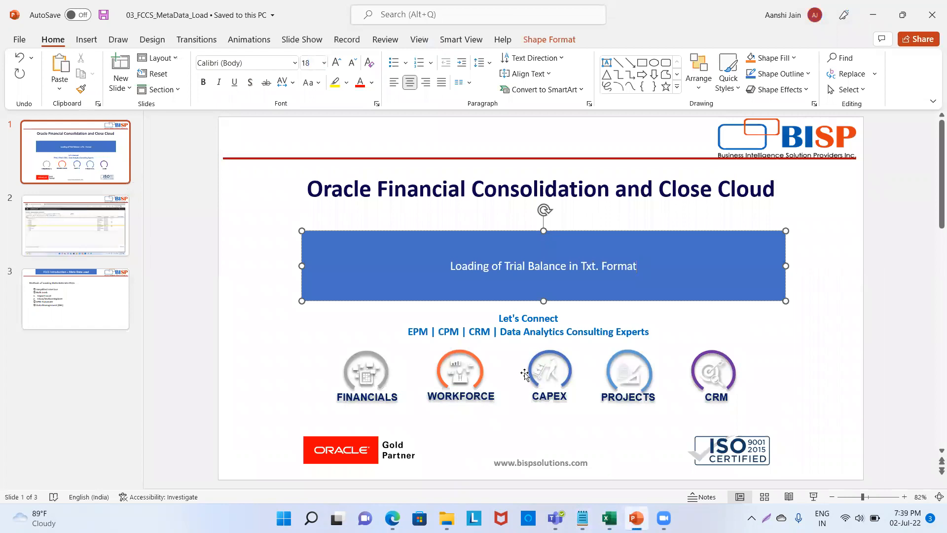